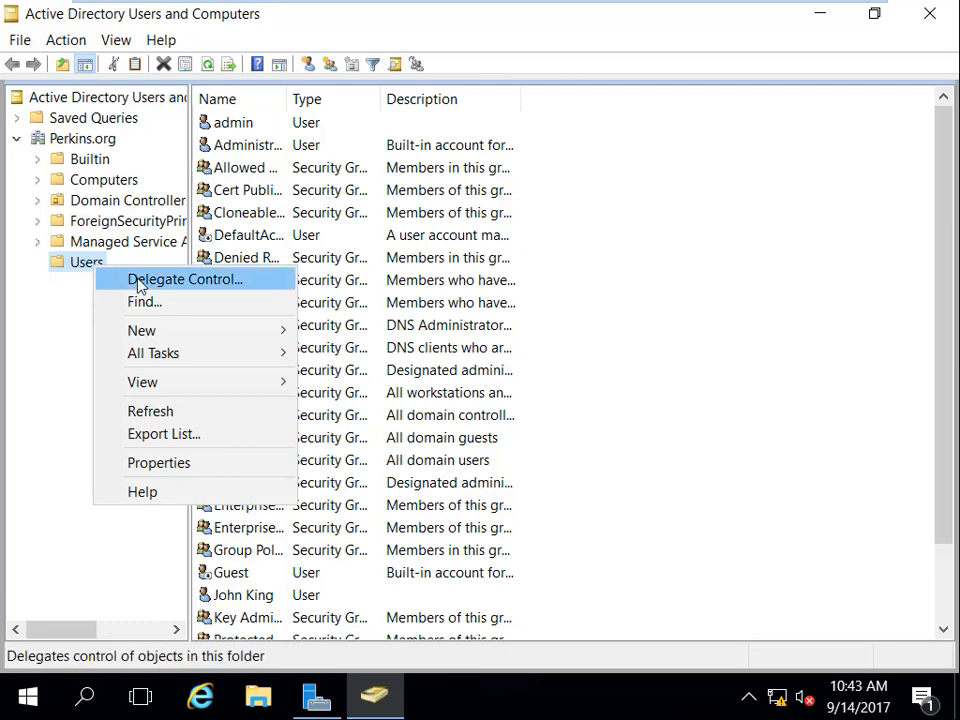
Start a new user in the Users container and enter the user's first, last and logon names
mouse_move(190, 334)
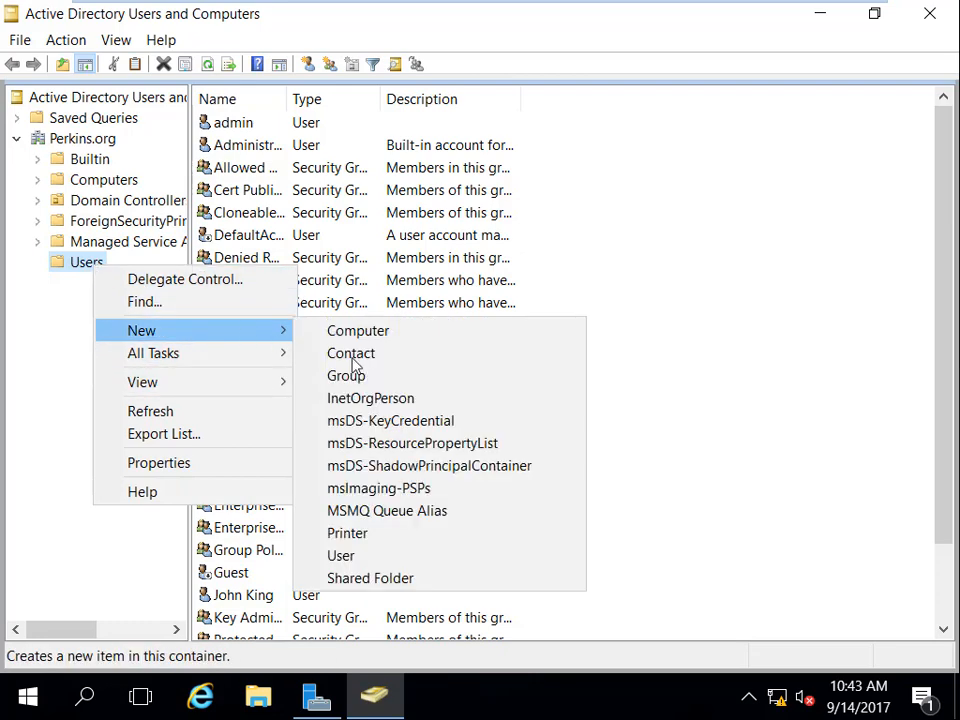
left_click(426, 557)
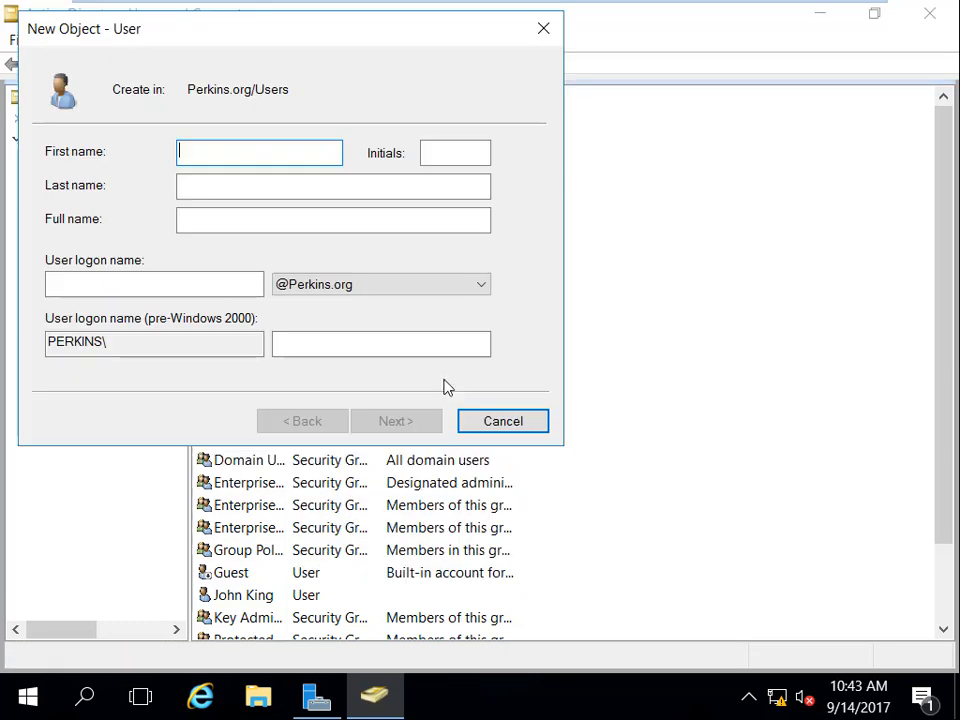
type("Jenny")
left_click(274, 190)
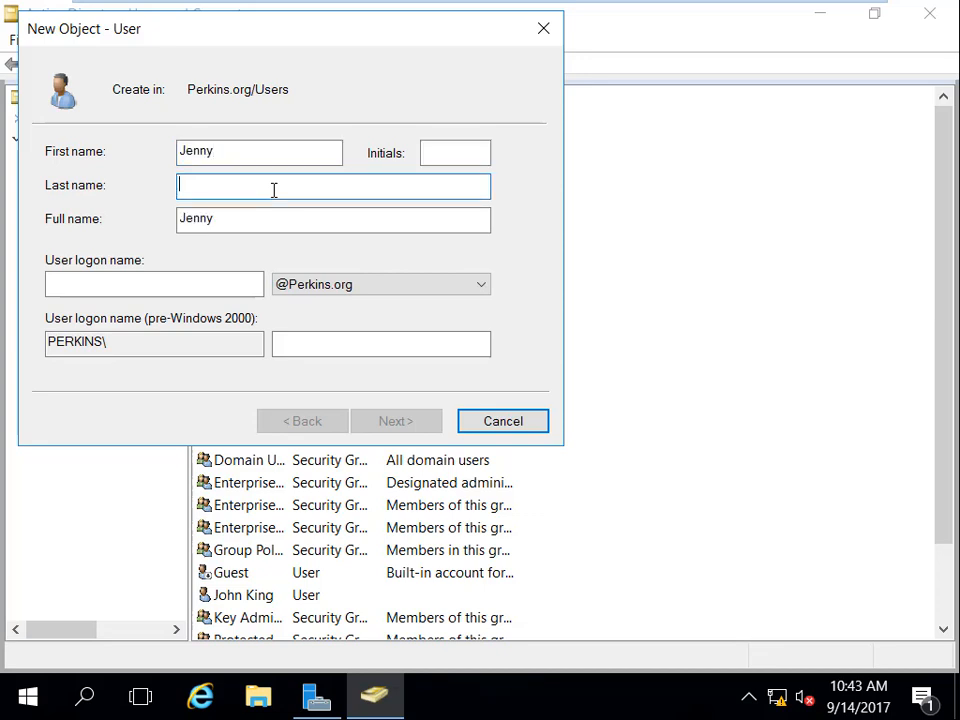
type("Lewis")
key("Tab")
key("Tab")
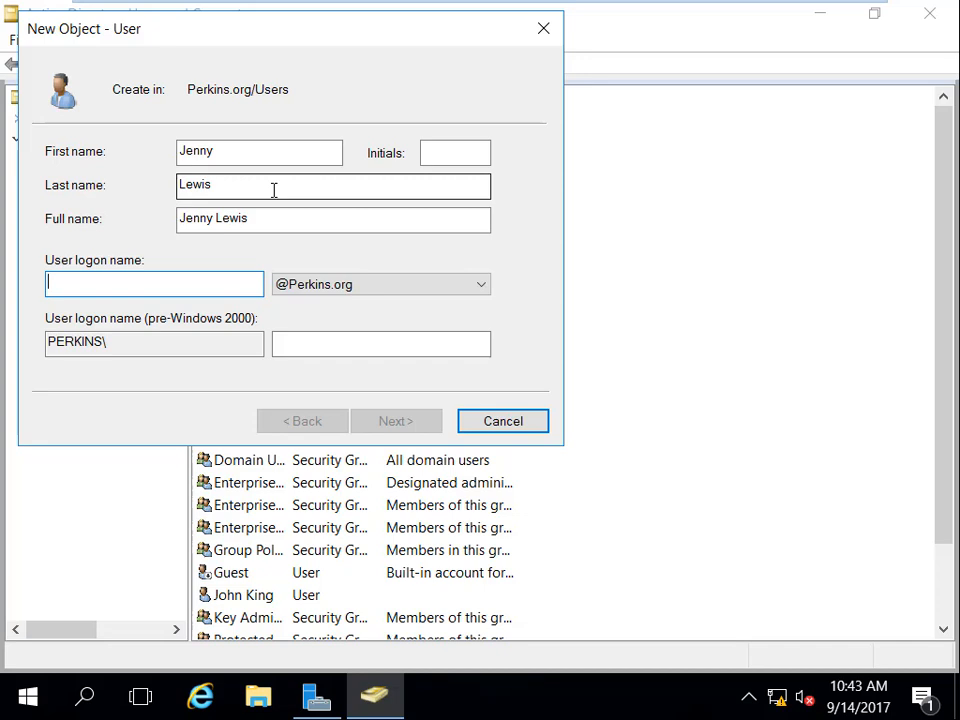
type("jlewis")
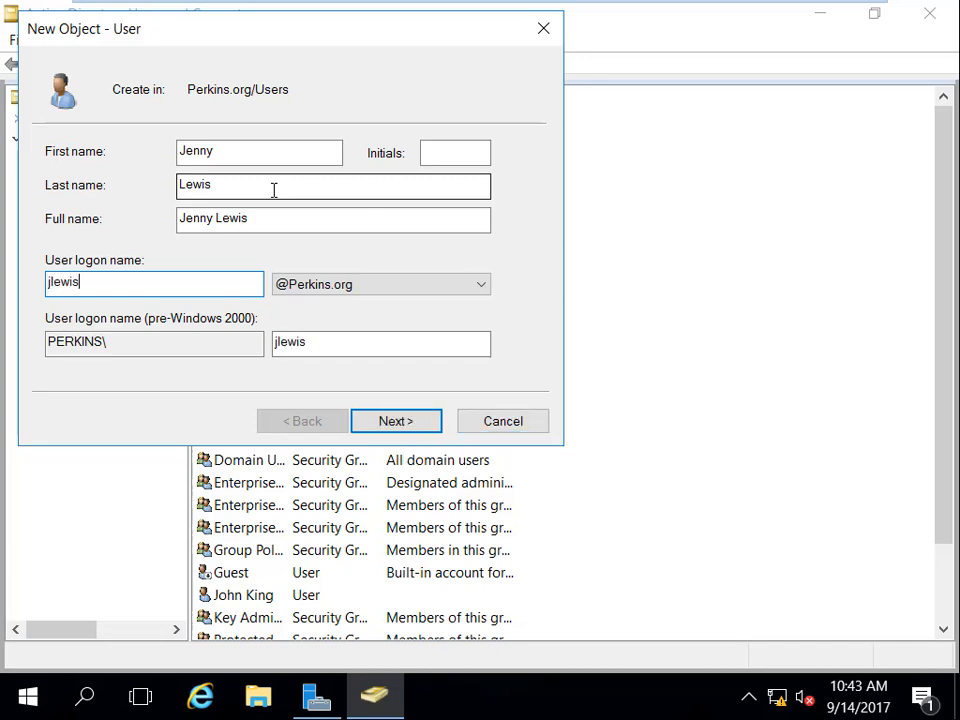
left_click(405, 422)
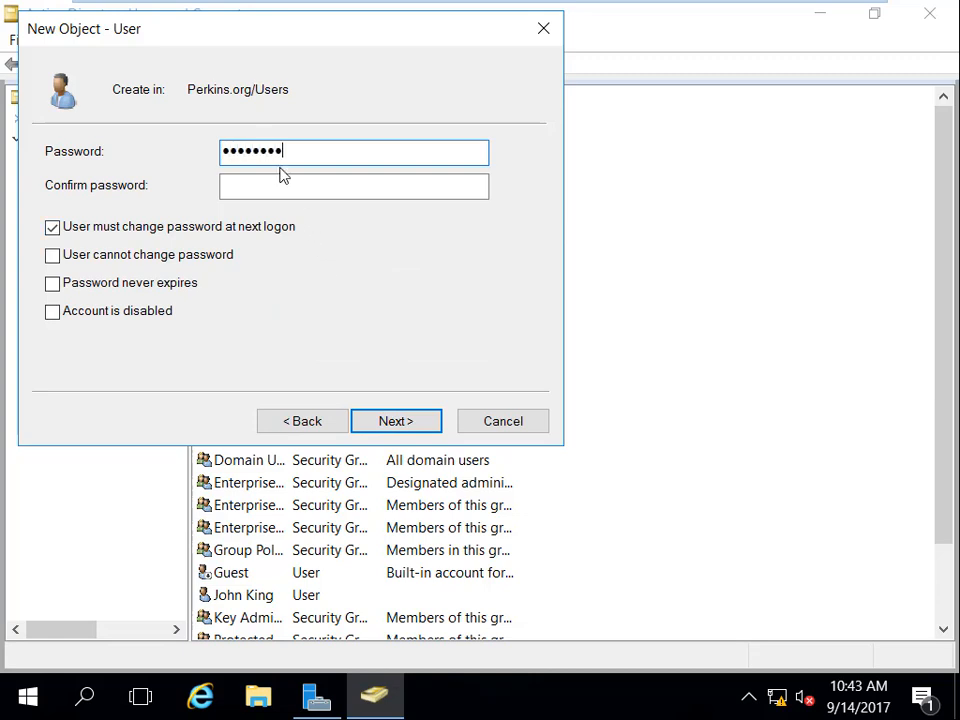
Set the account password with Password never expires and finish the new-user wizard
key("Tab")
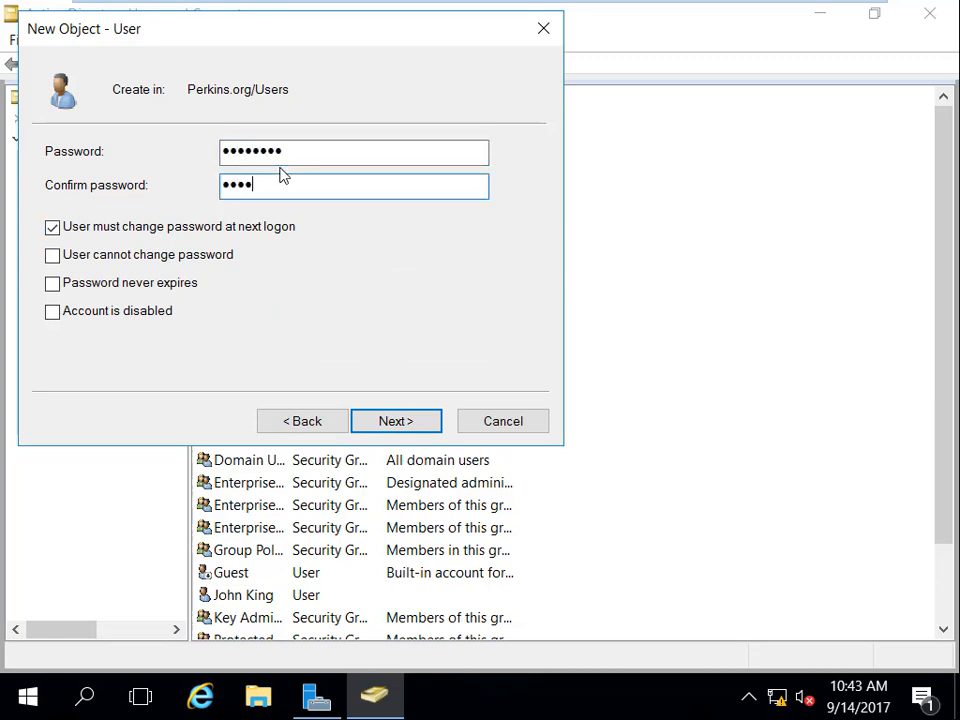
type("••••••••")
key("Tab")
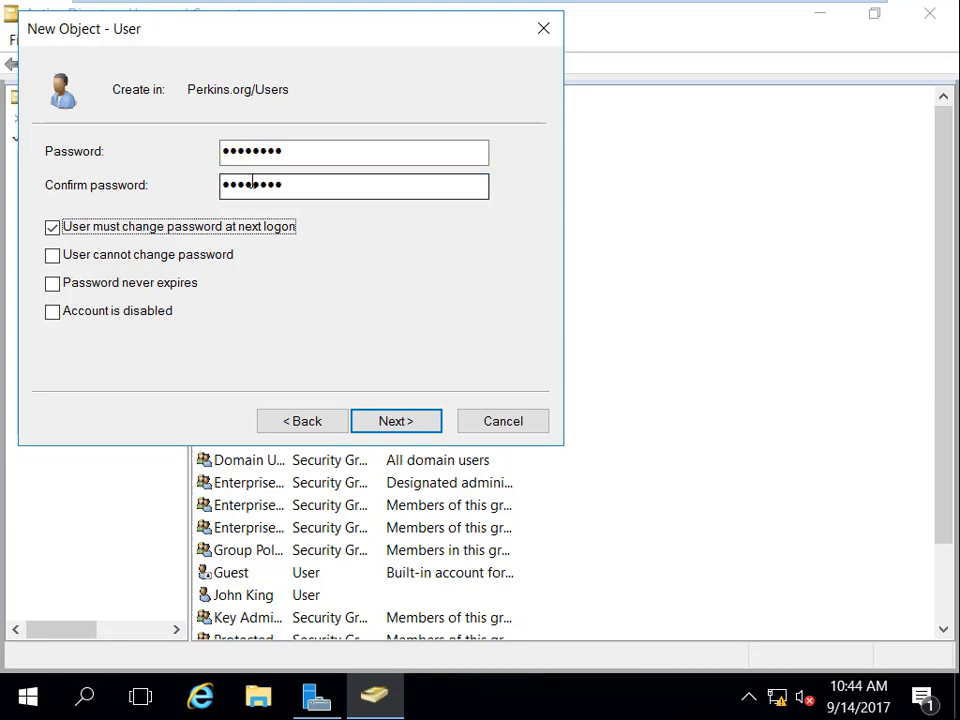
key("Tab")
key("Tab")
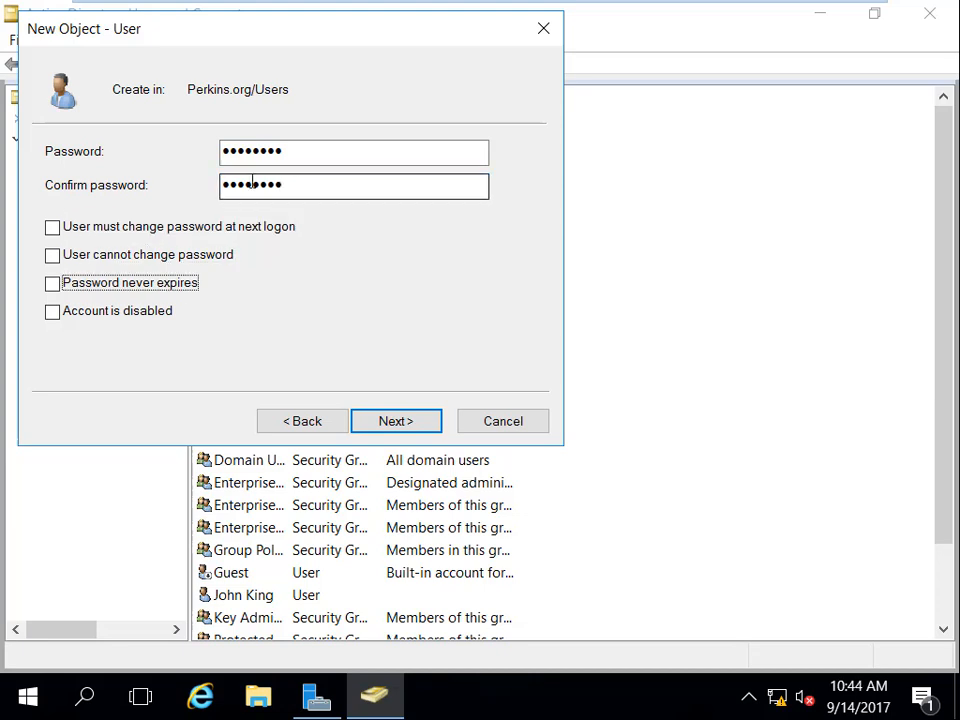
left_click(396, 424)
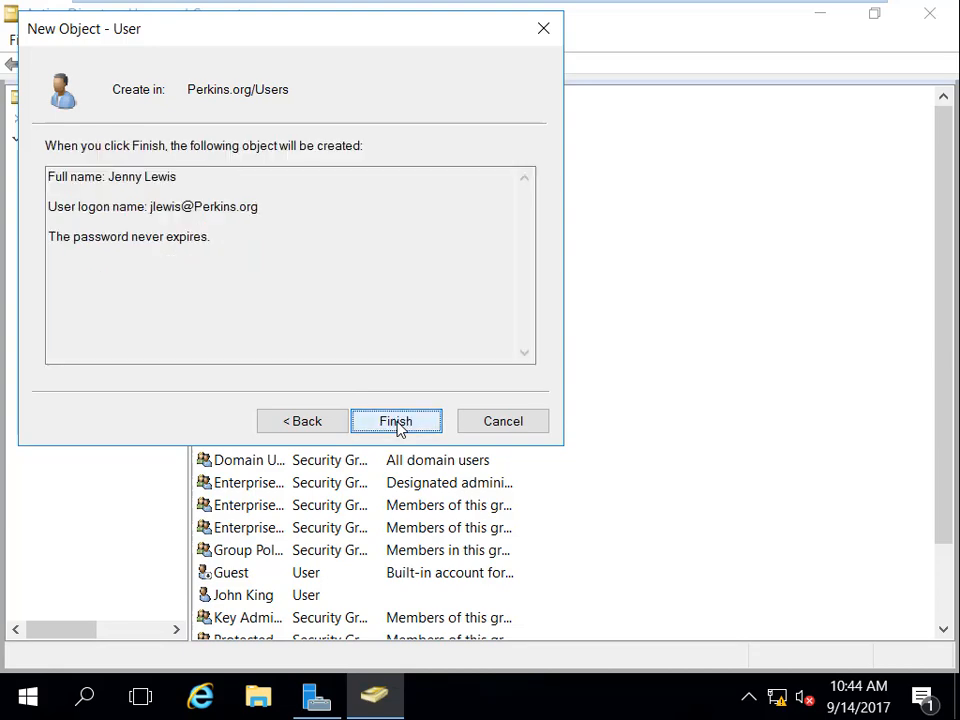
left_click(396, 424)
Start another new user in Users and enter the second user's first, last and corrected logon names
right_click(628, 416)
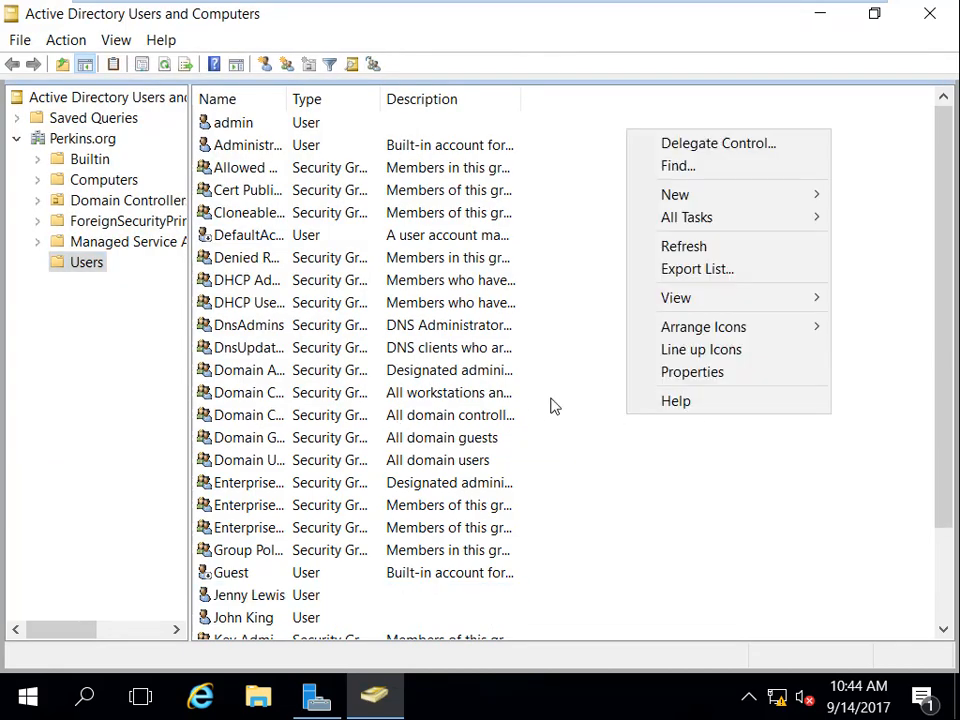
right_click(76, 262)
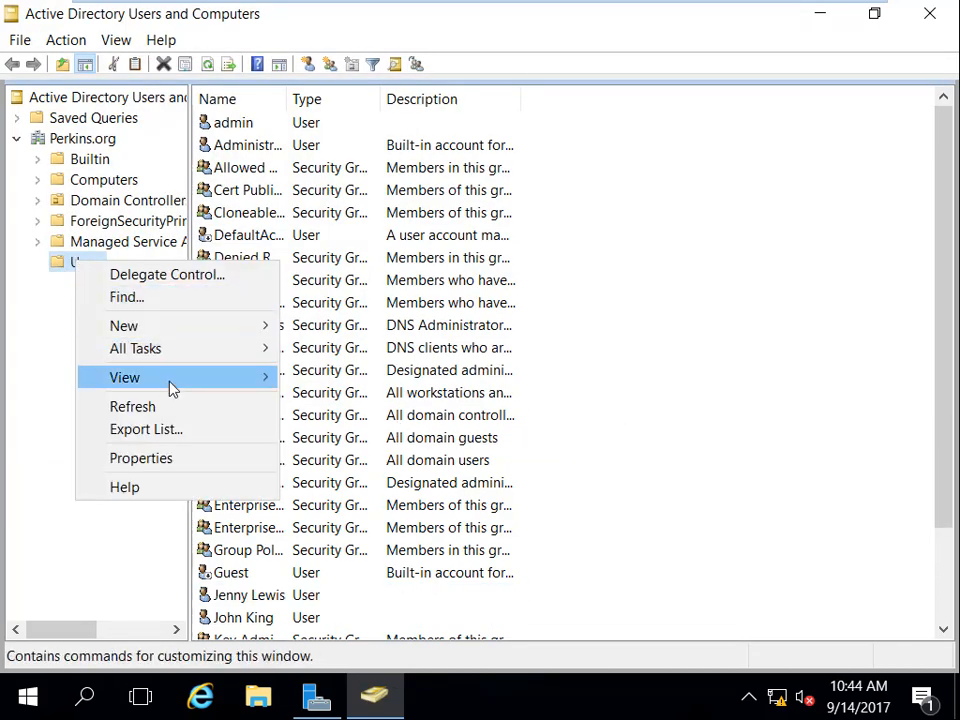
mouse_move(167, 332)
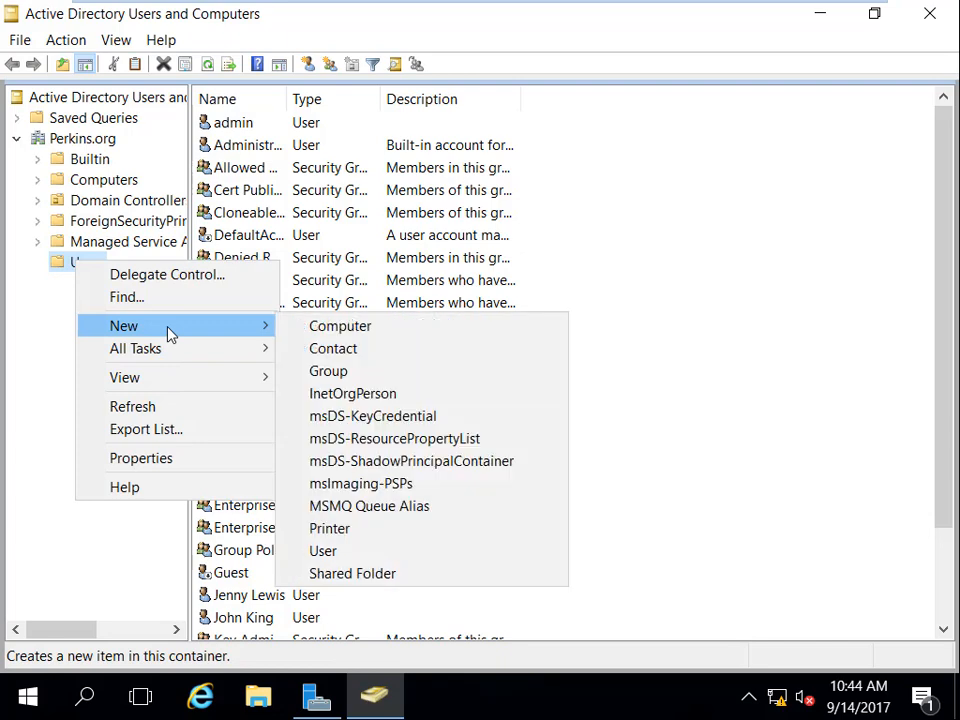
left_click(373, 553)
type("J")
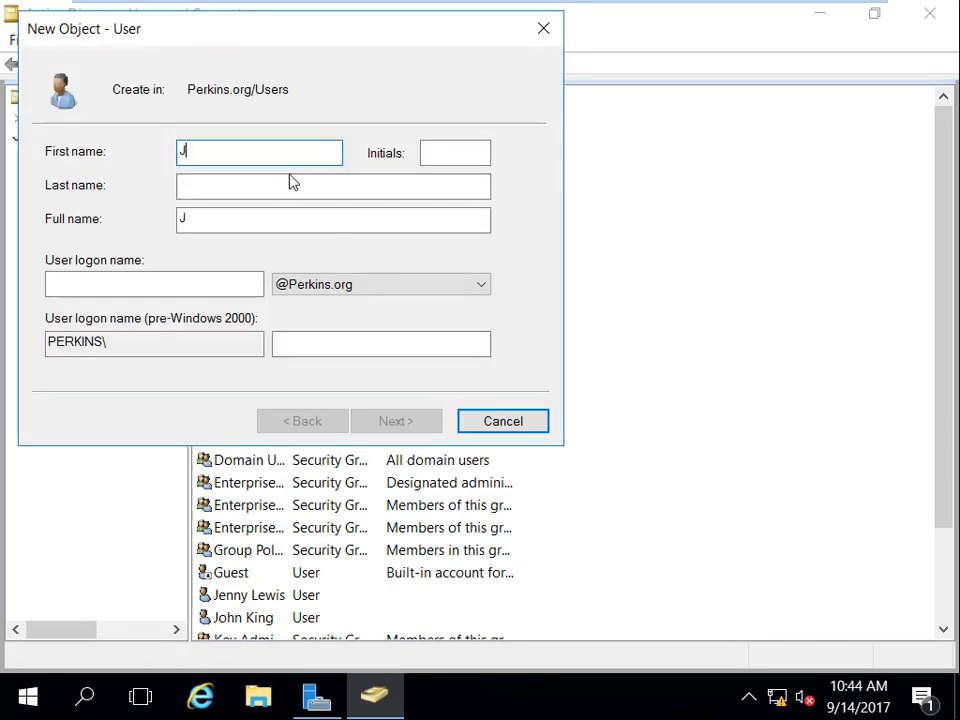
type("ames")
key("Tab")
key("Tab")
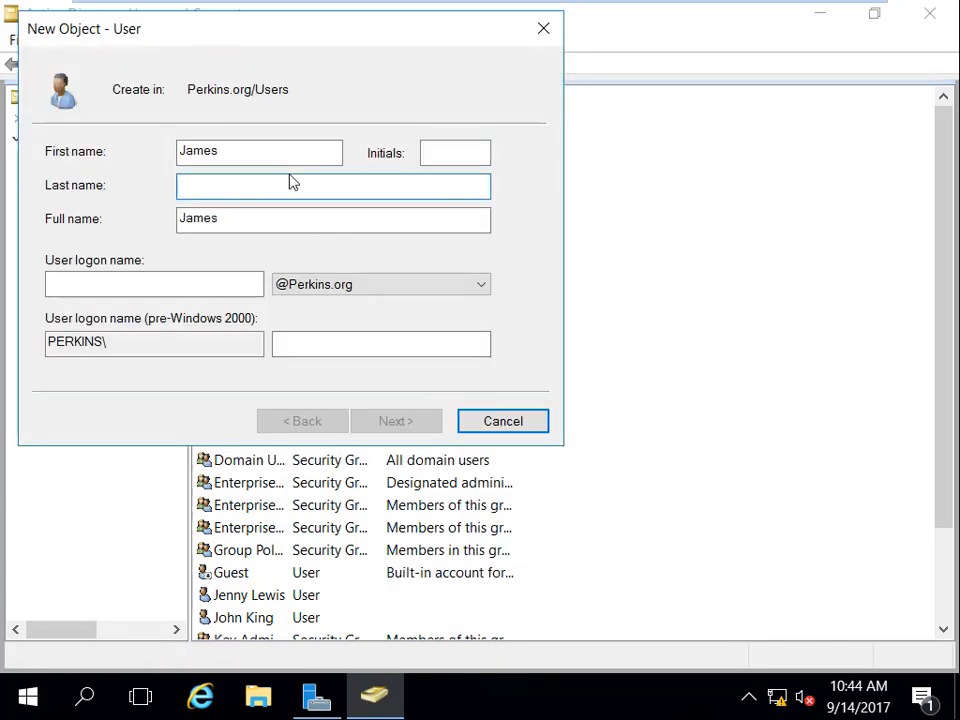
type("Jones")
key("Tab")
key("Tab")
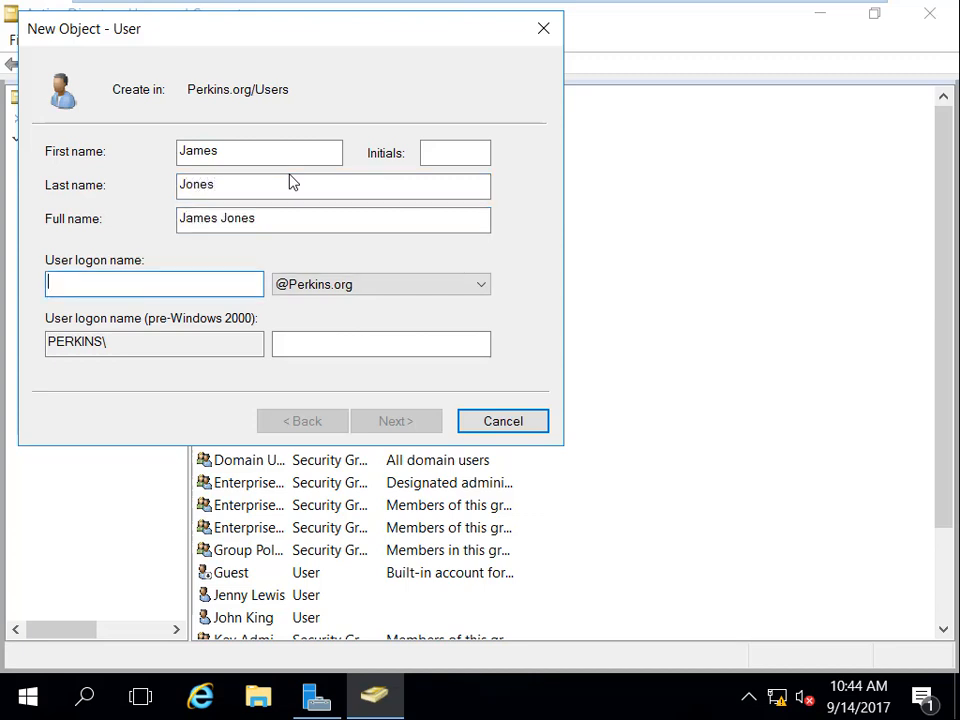
type("jjames")
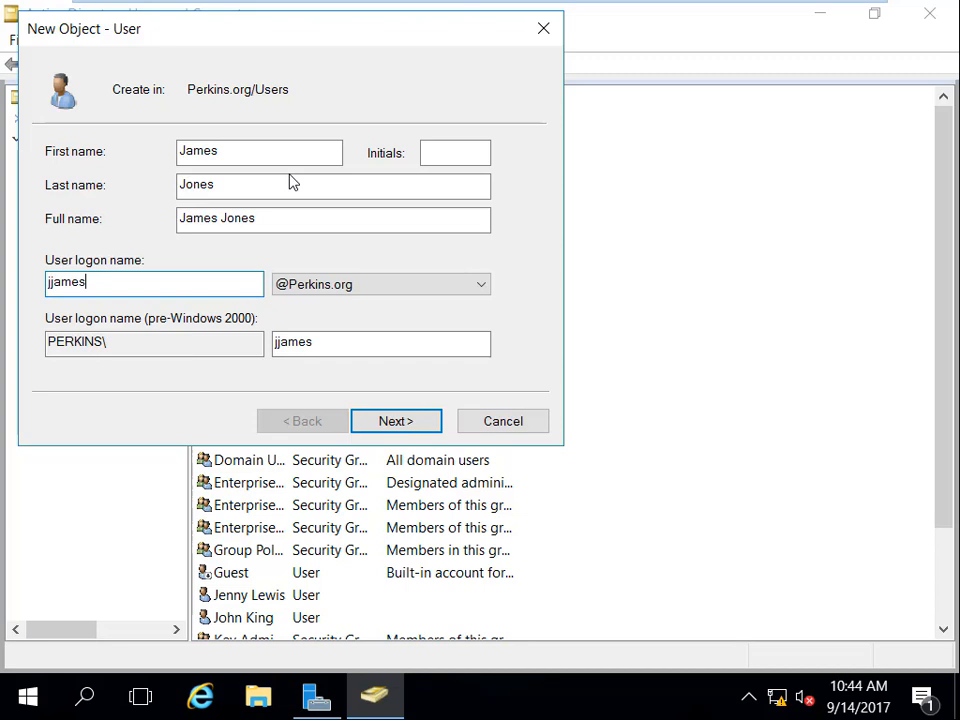
key("BackSpace")
key("BackSpace")
key("BackSpace")
type("ones")
left_click(424, 422)
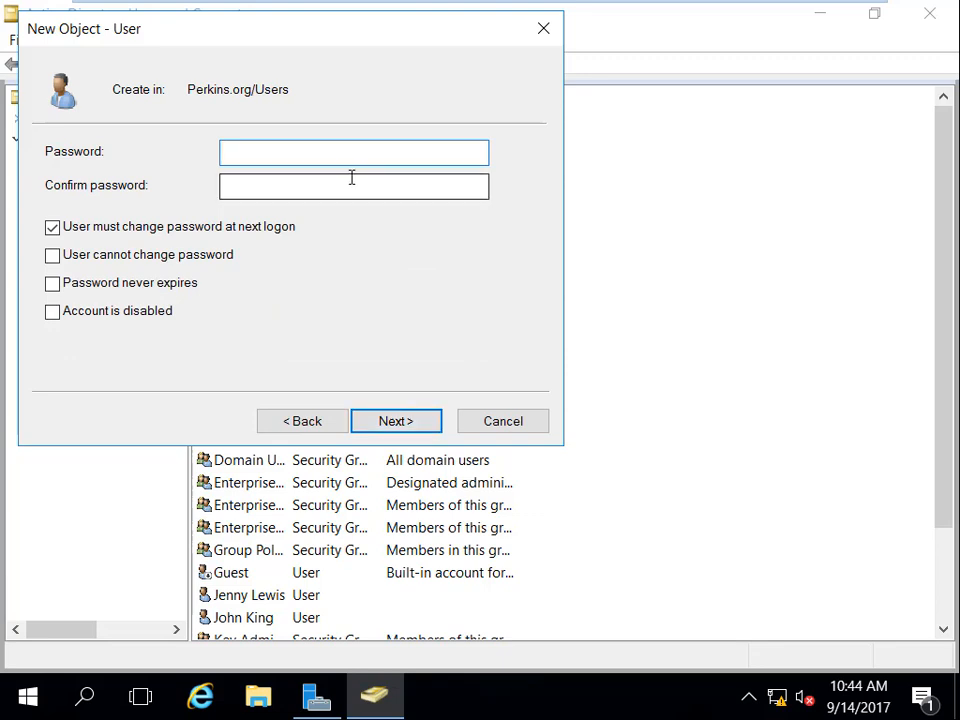
Give the second account a password that never expires, accept the warning, and finish
type("••••••••")
key("Tab")
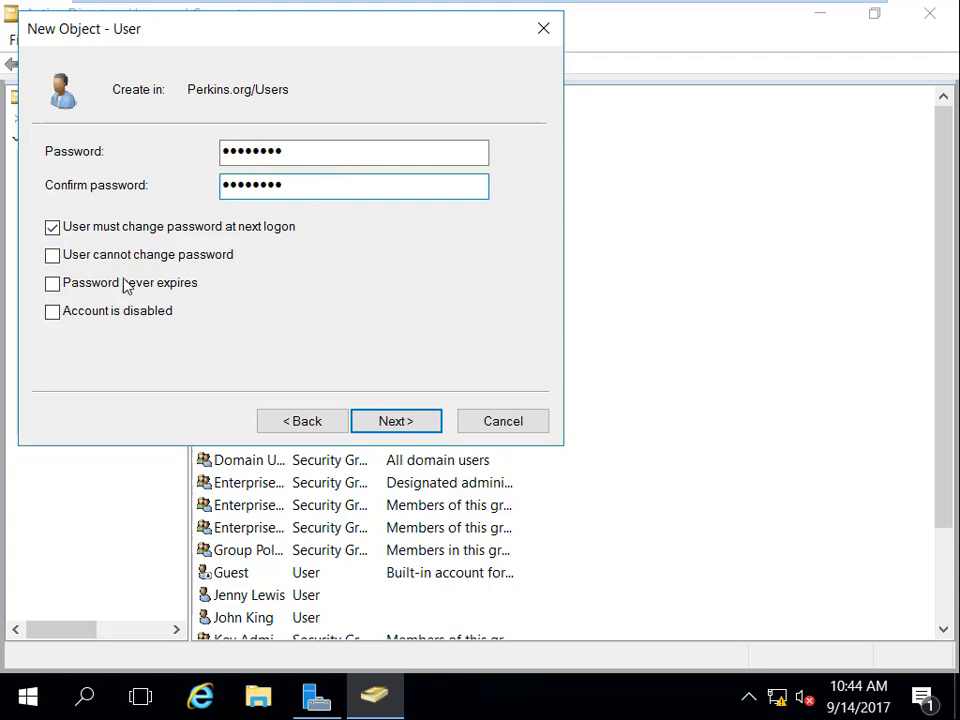
left_click(56, 283)
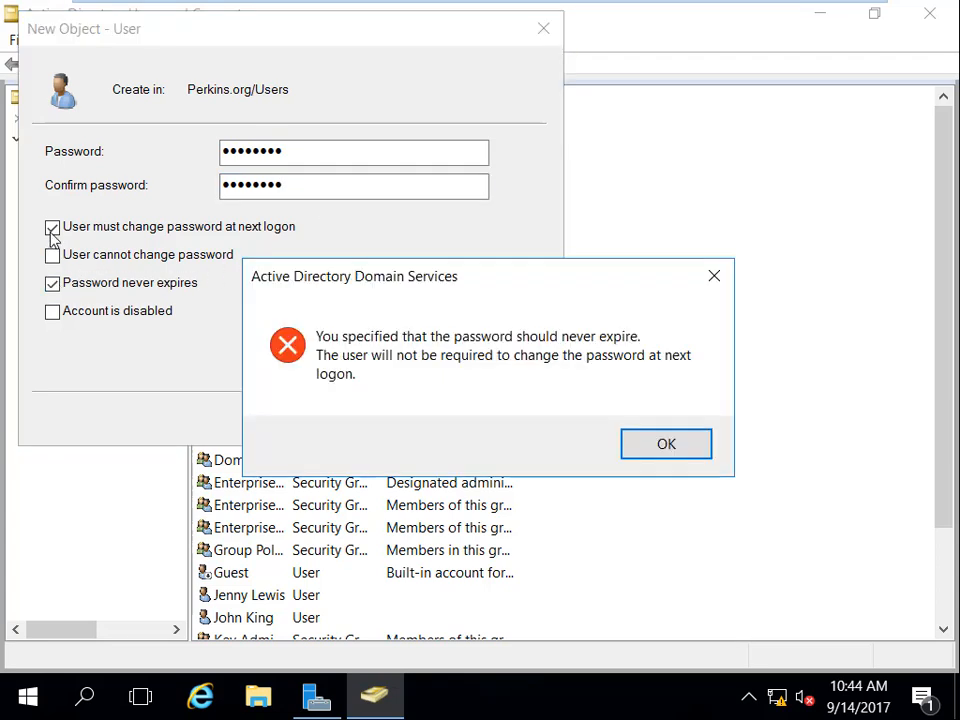
left_click(634, 452)
left_click(413, 424)
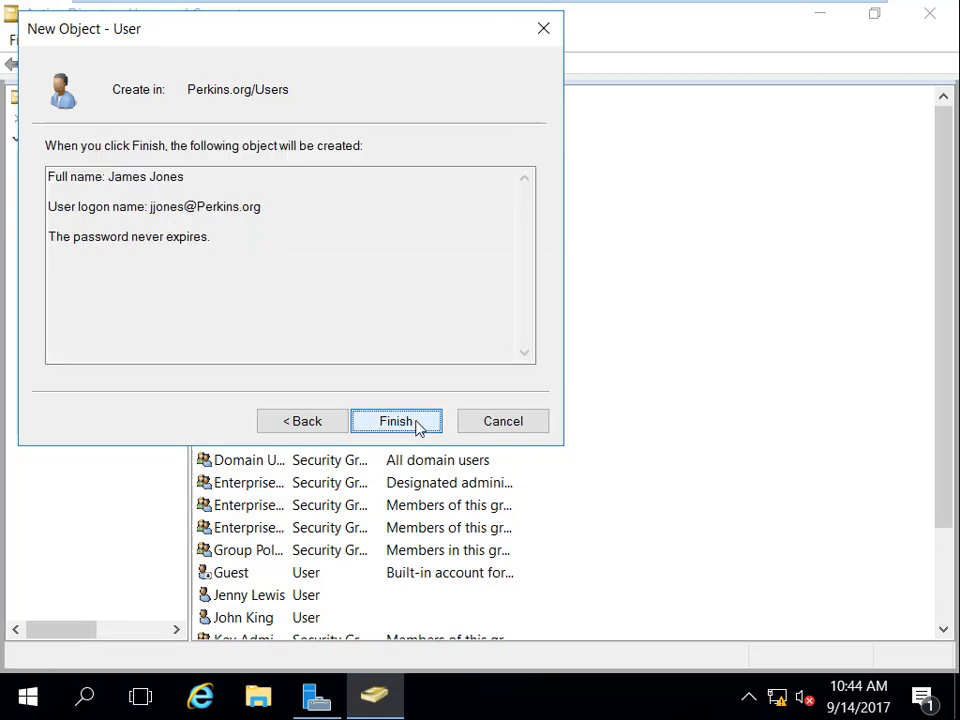
left_click(416, 424)
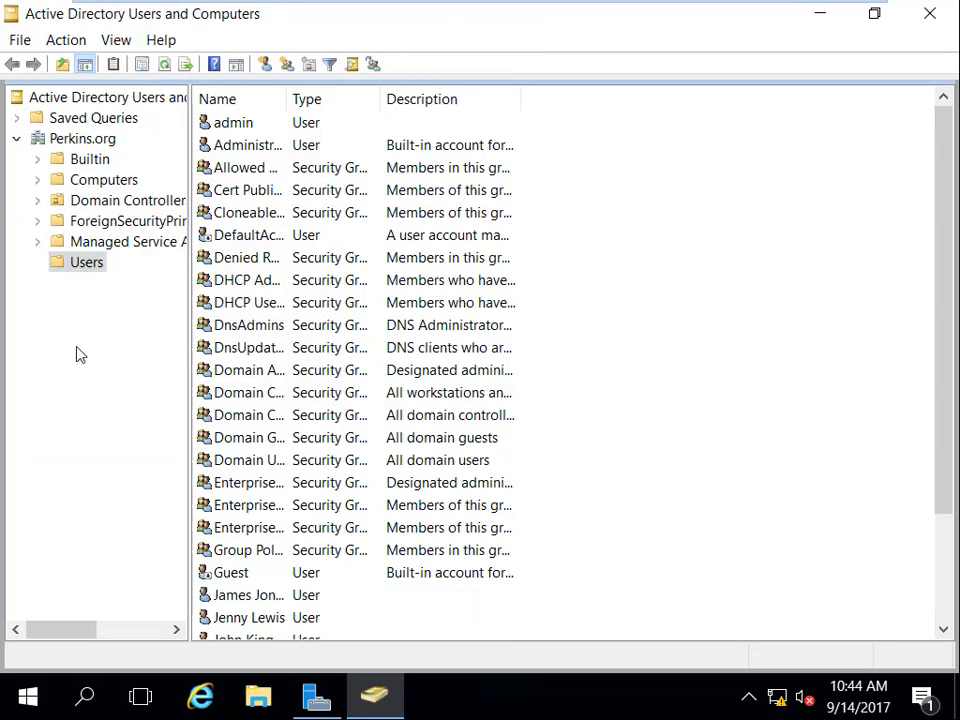
Create a global security group named Sales in the Users container
right_click(83, 265)
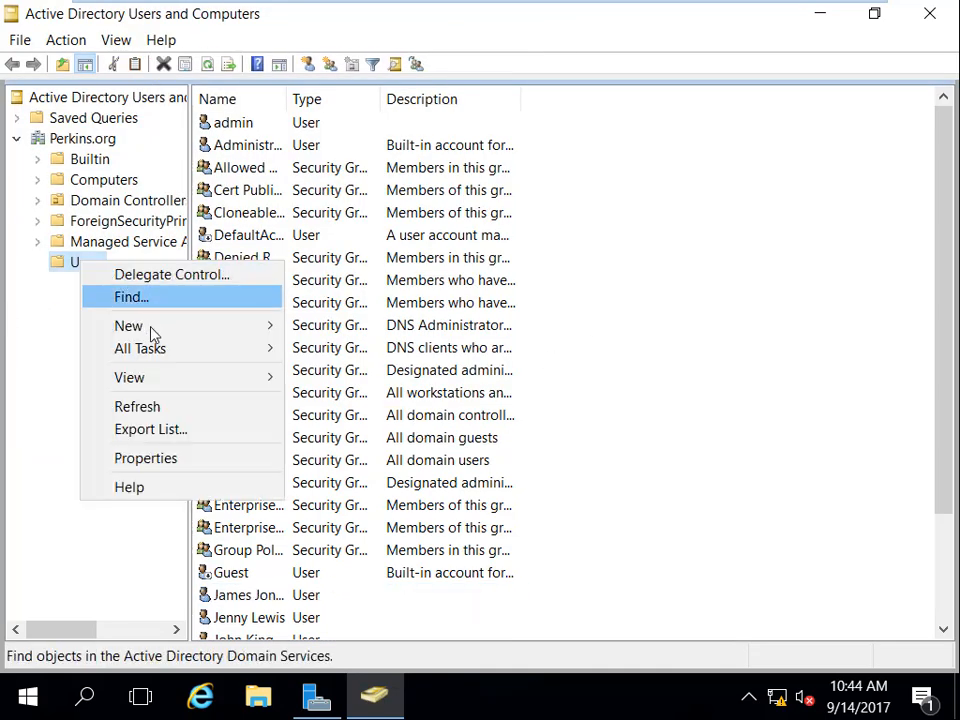
mouse_move(202, 335)
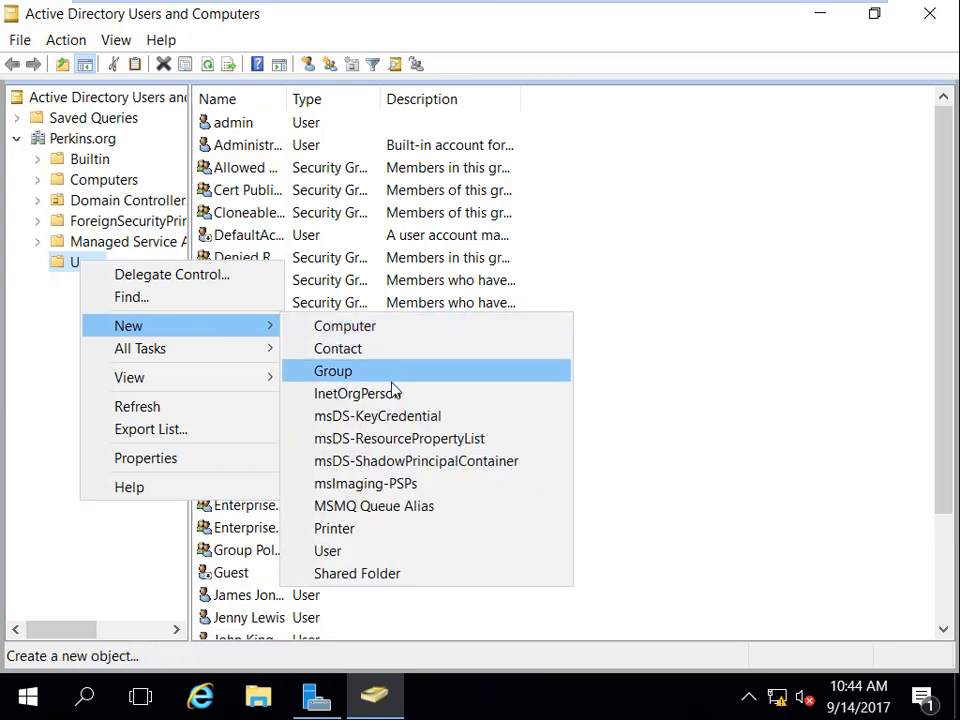
left_click(382, 371)
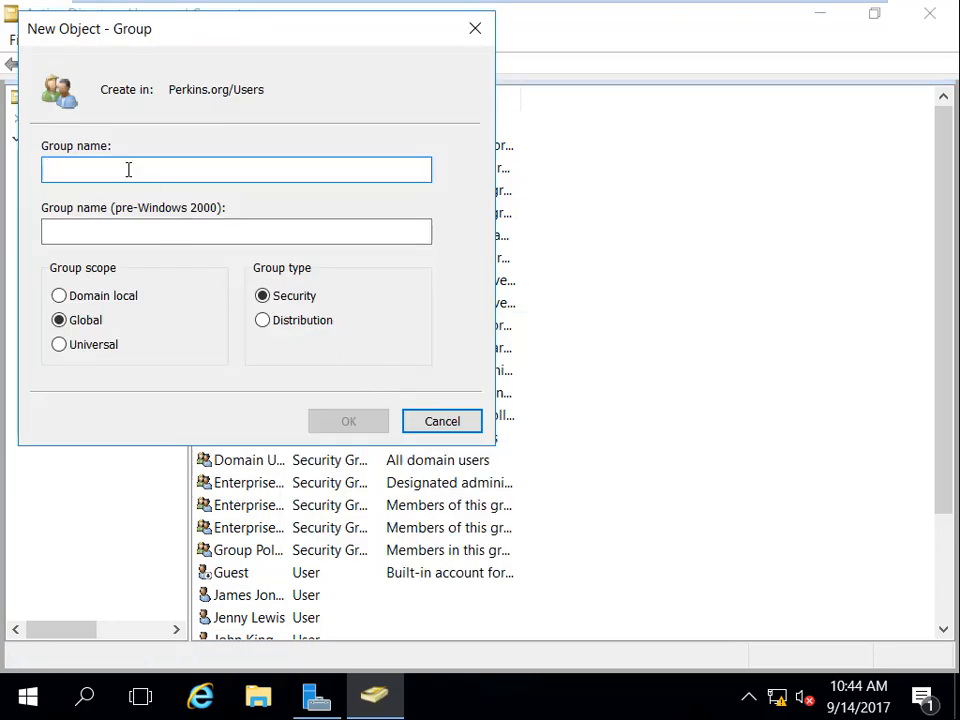
type("Grou")
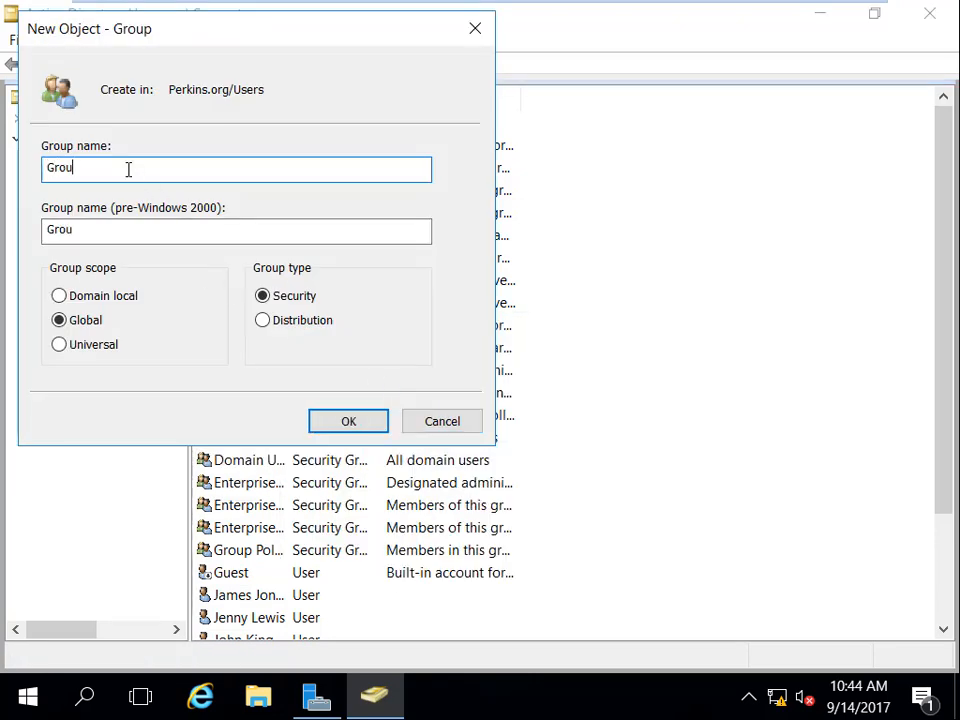
key("BackSpace")
key("BackSpace")
key("BackSpace")
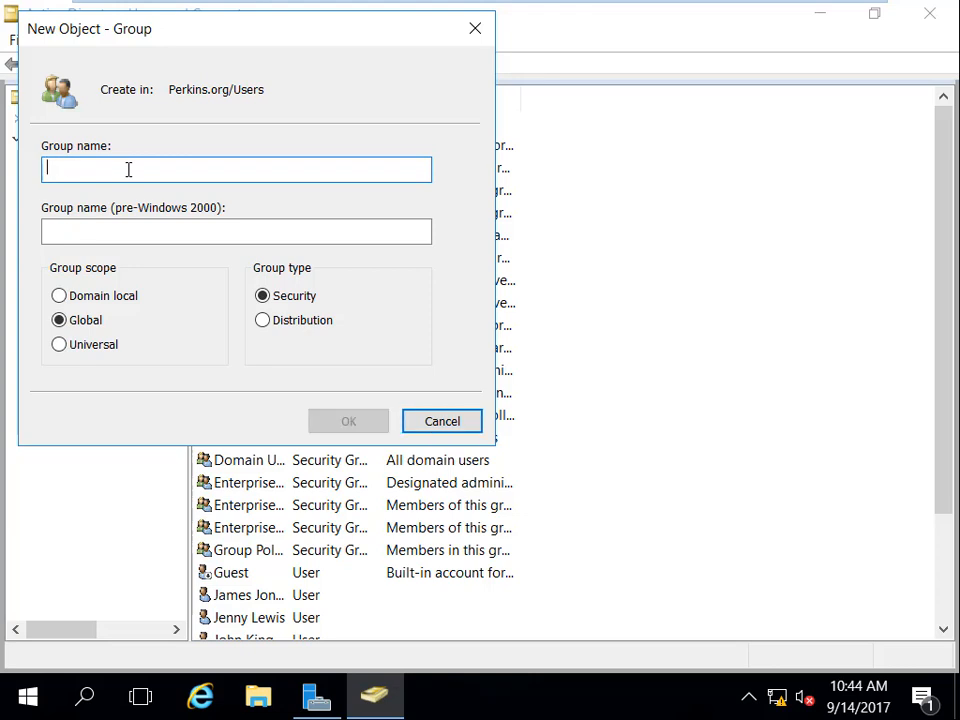
type("Sales")
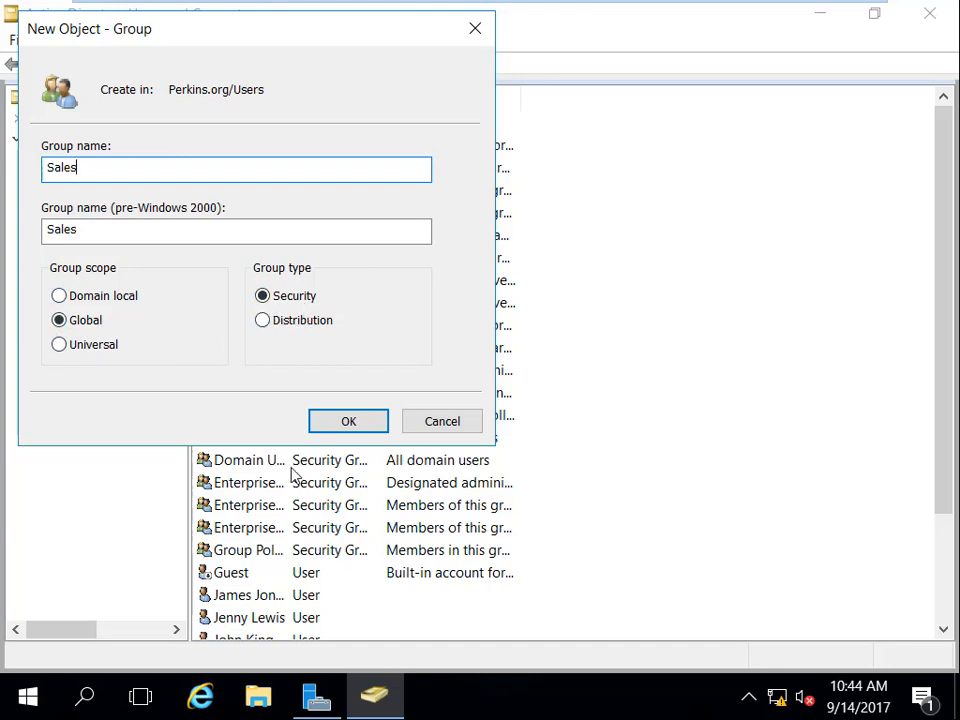
left_click(358, 423)
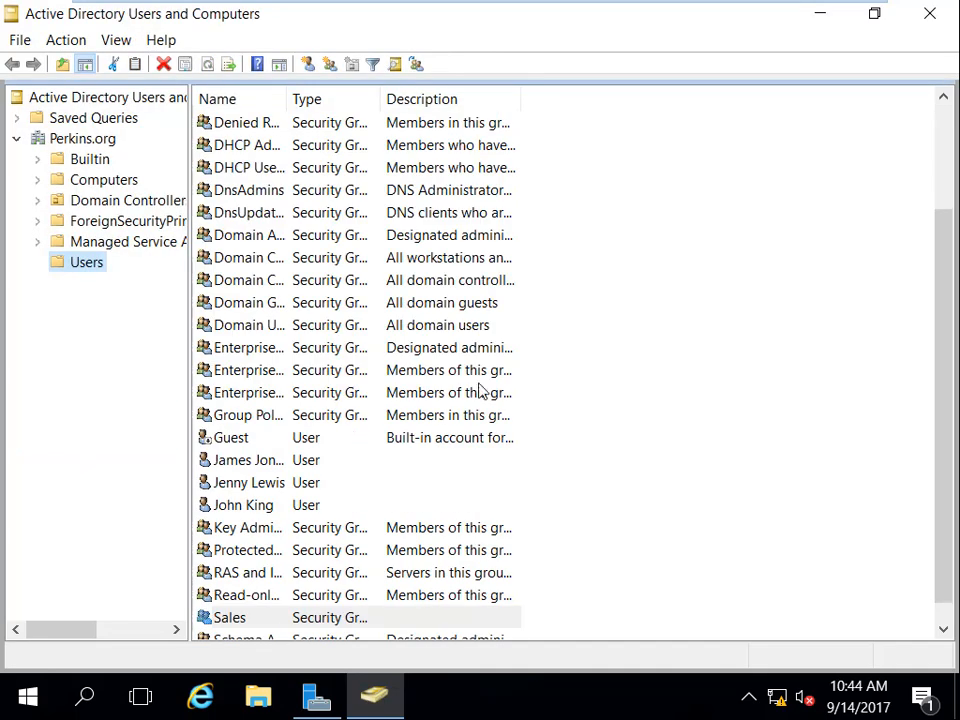
Create a second global security group named IT and open its properties
right_click(88, 266)
mouse_move(198, 331)
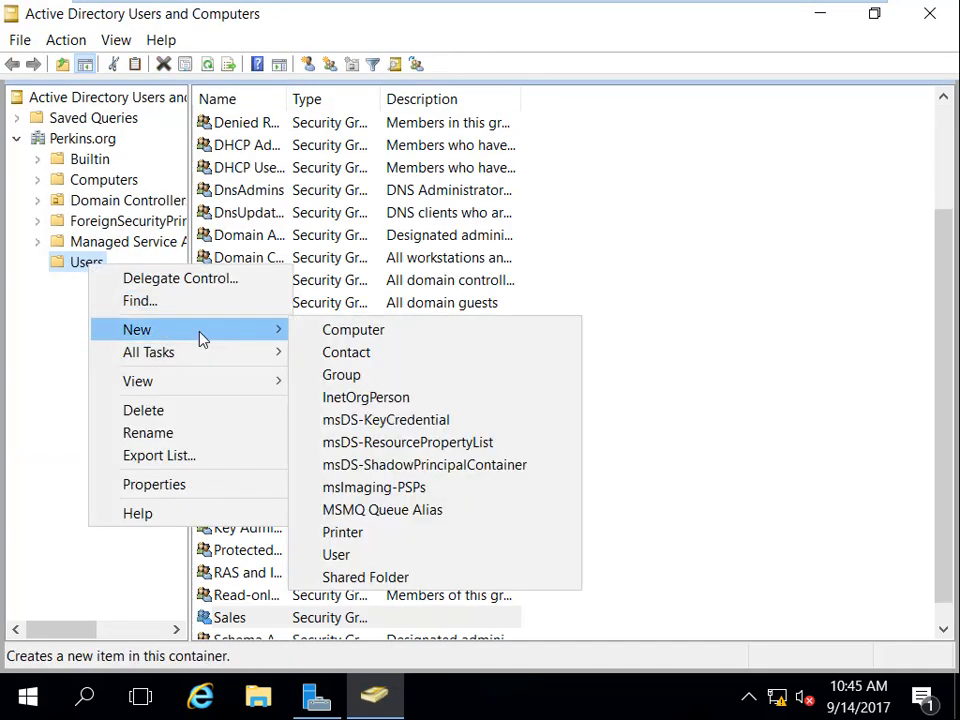
left_click(386, 380)
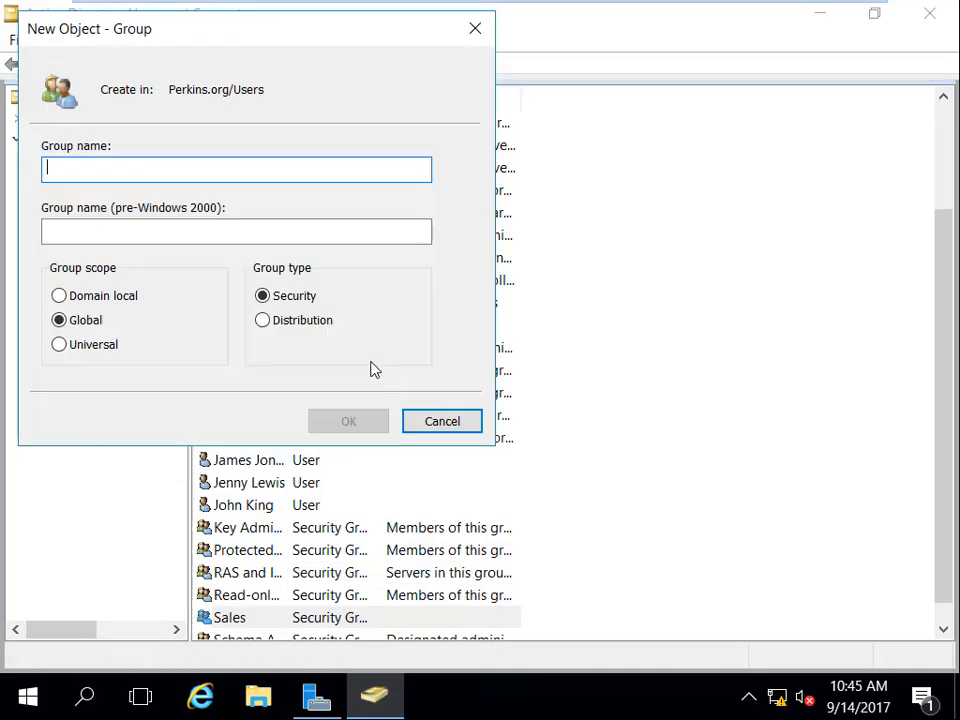
type("I")
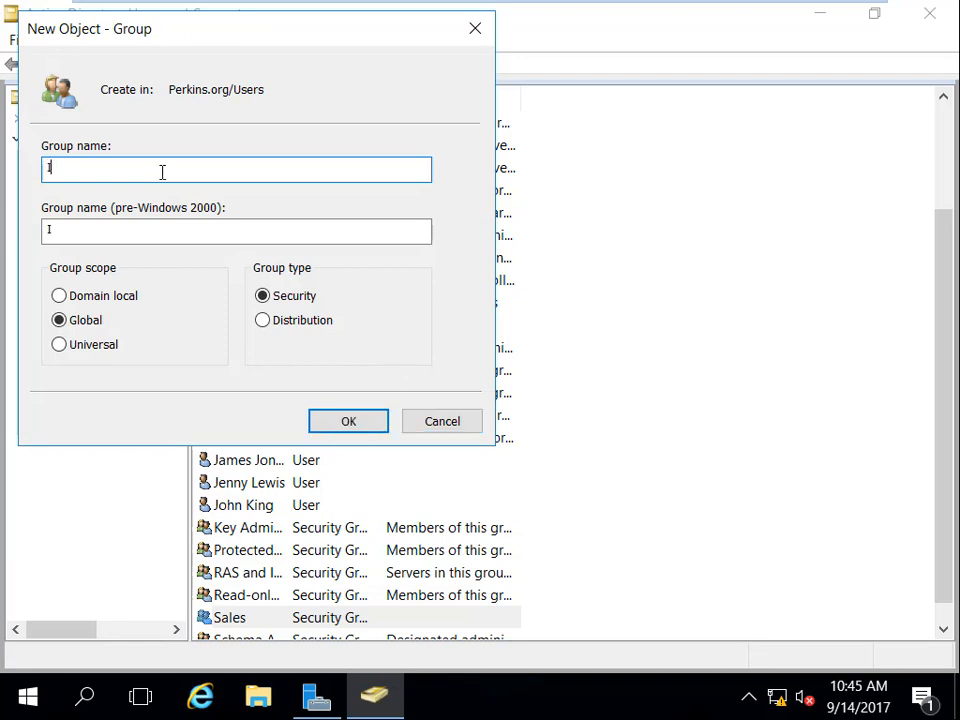
type("T")
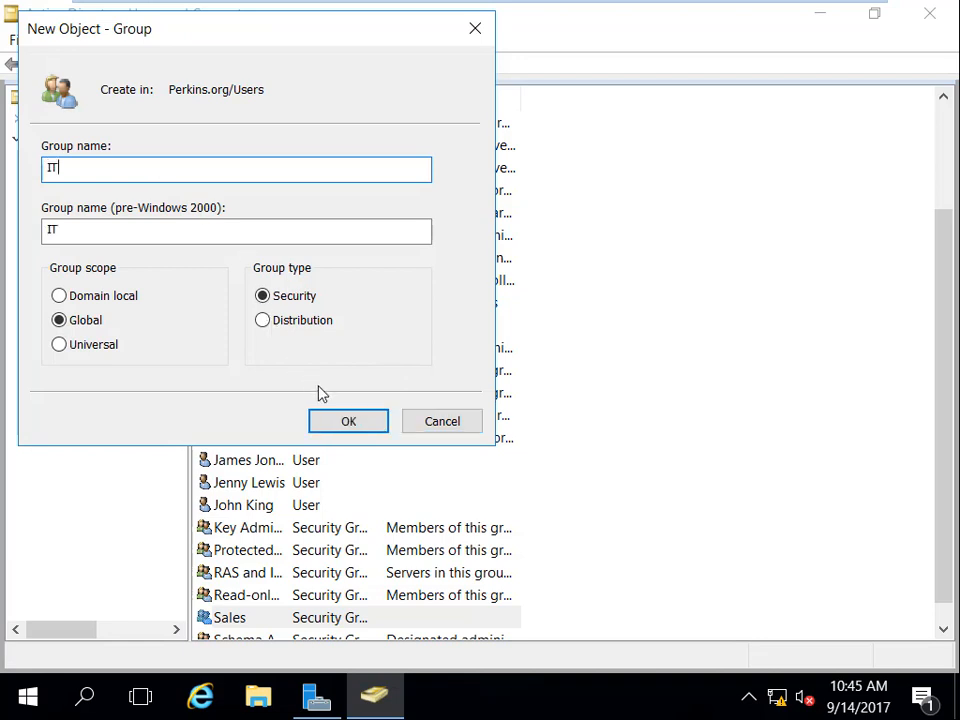
left_click(360, 426)
double_click(317, 462)
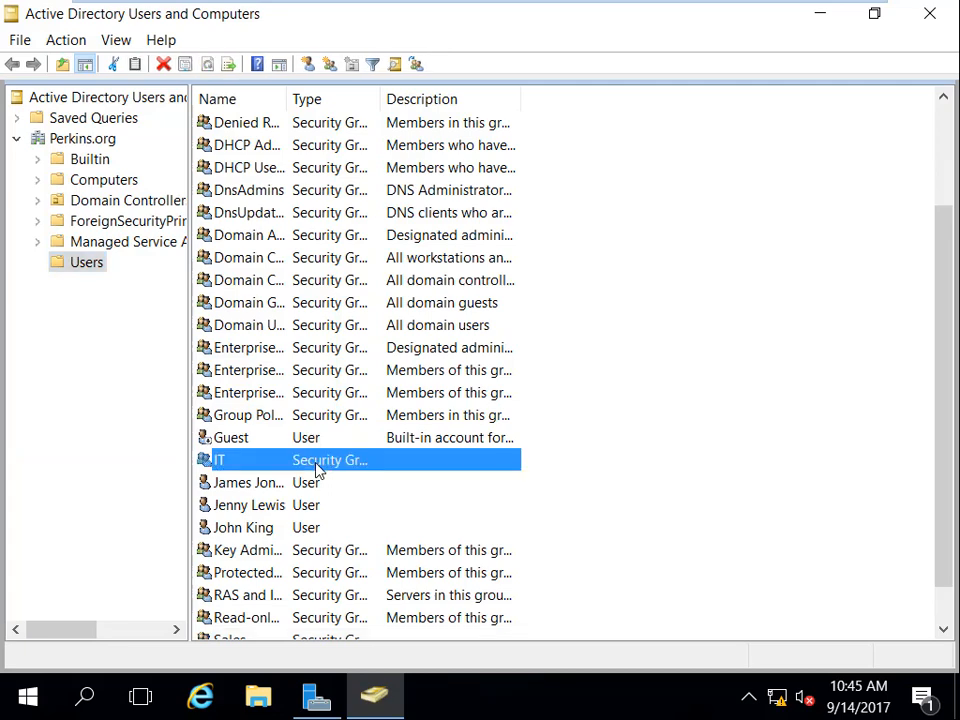
Add one of the new user accounts, found via 'jj', to the IT group's members and apply
left_click(334, 84)
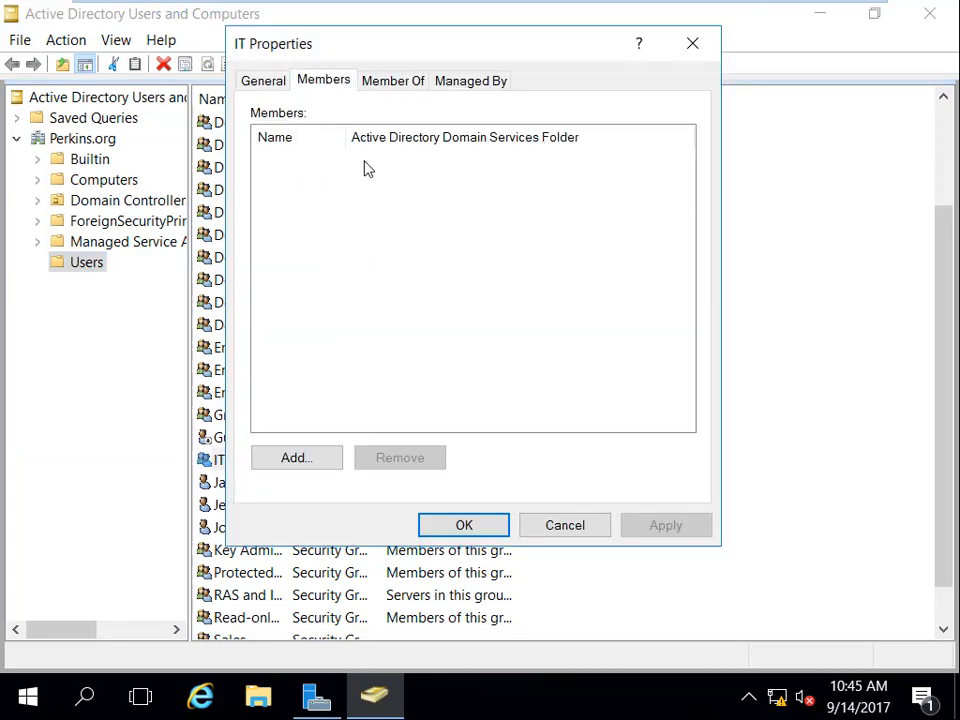
left_click(302, 460)
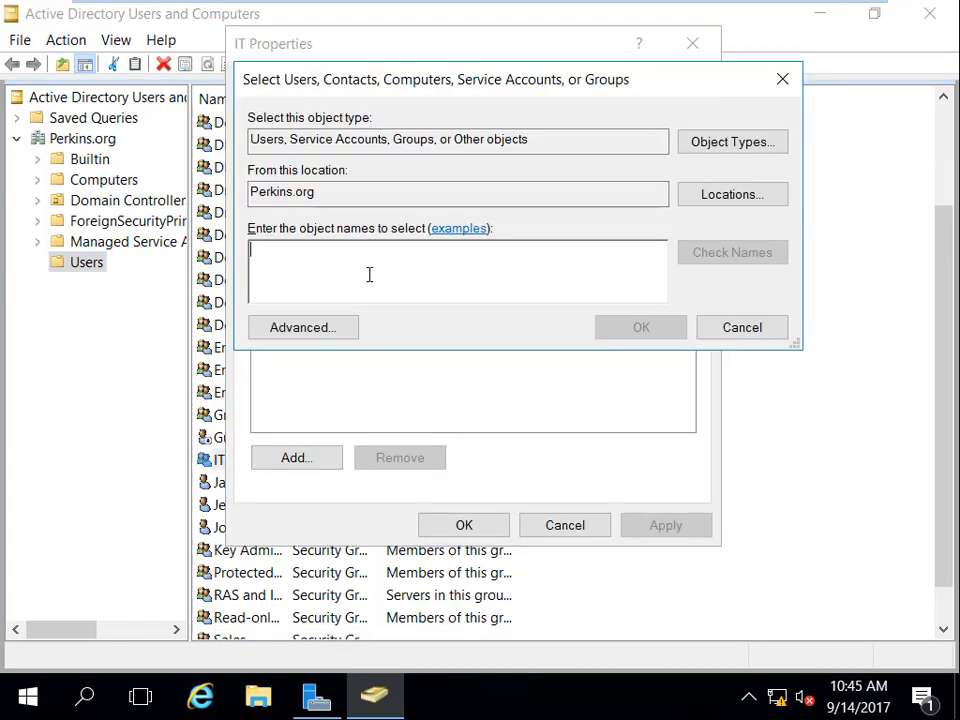
type("jj")
left_click(733, 255)
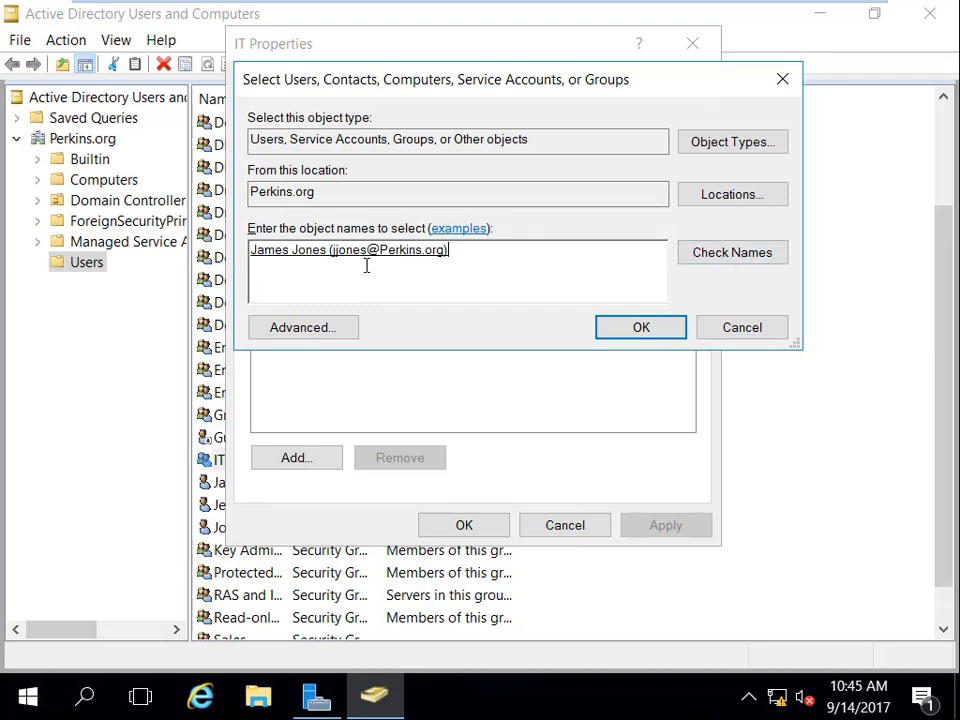
left_click(647, 331)
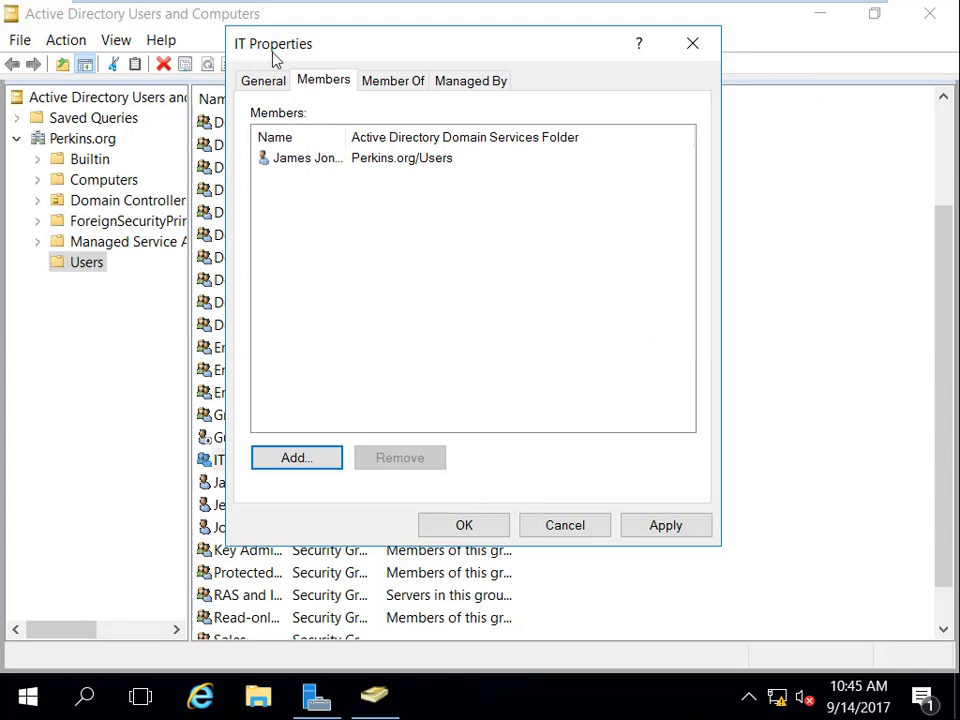
left_click(676, 534)
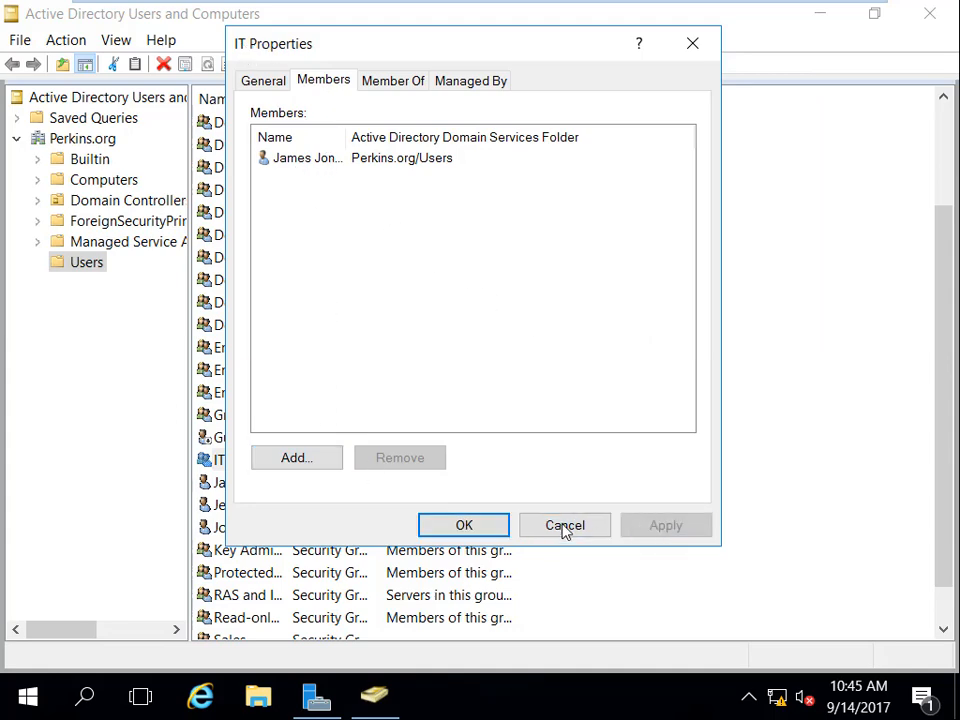
left_click(484, 527)
scroll(500, 499, "down", 1)
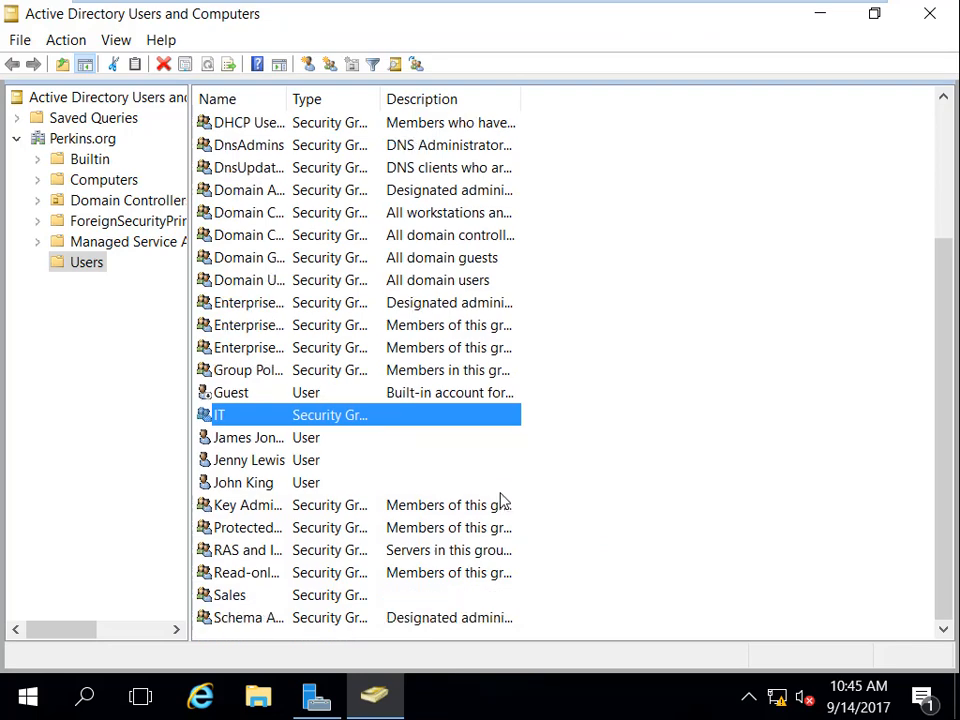
Add the second user matching 'J' to the Sales group's members and apply the change
double_click(230, 598)
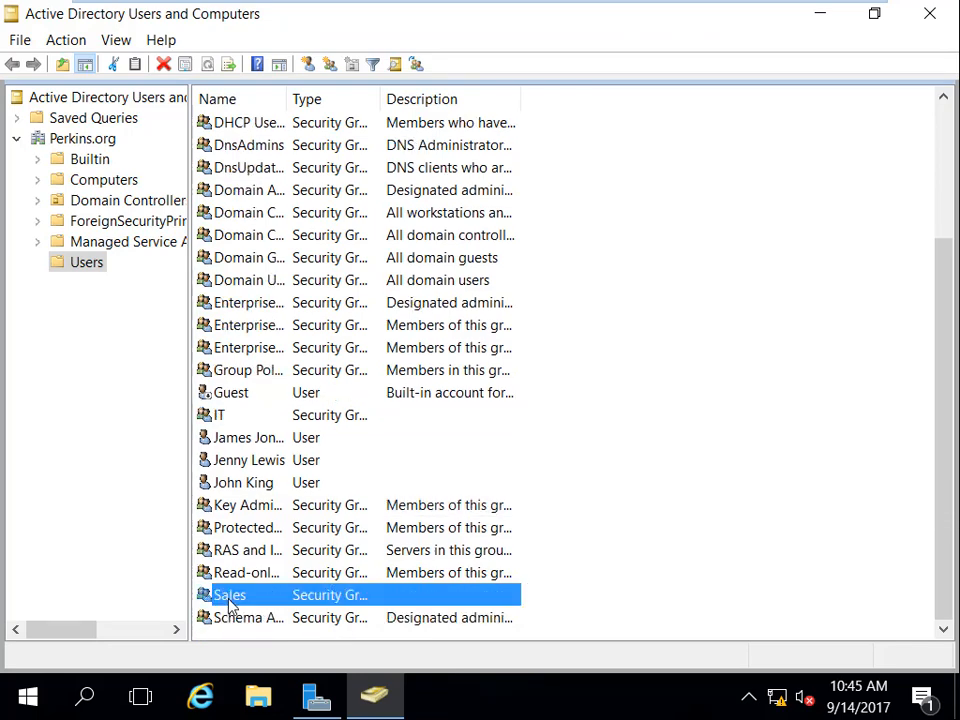
left_click(330, 86)
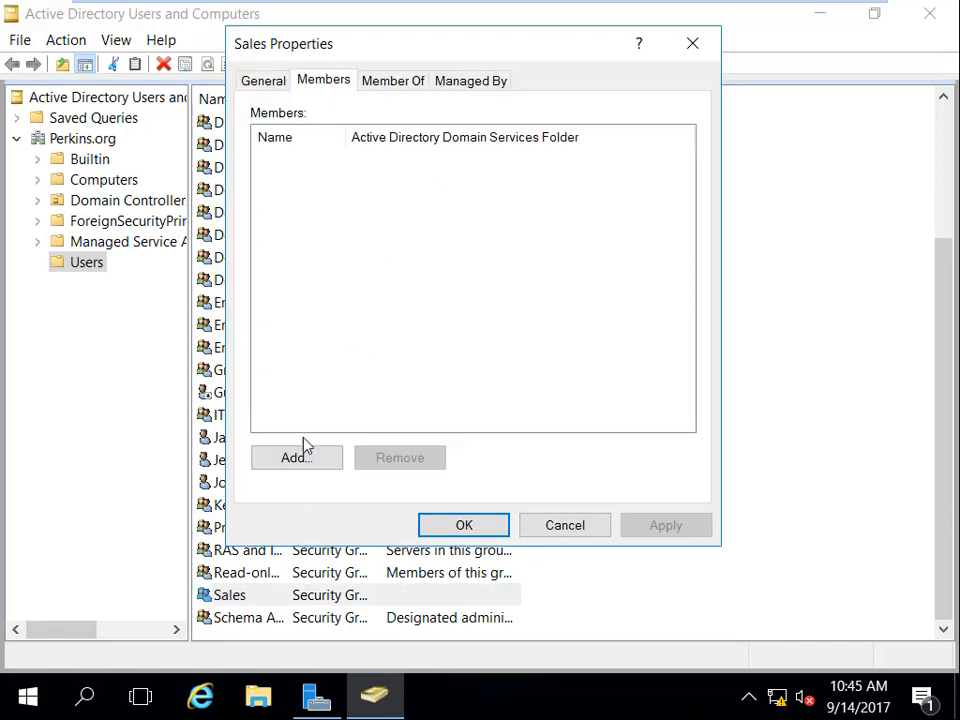
left_click(304, 462)
type("J")
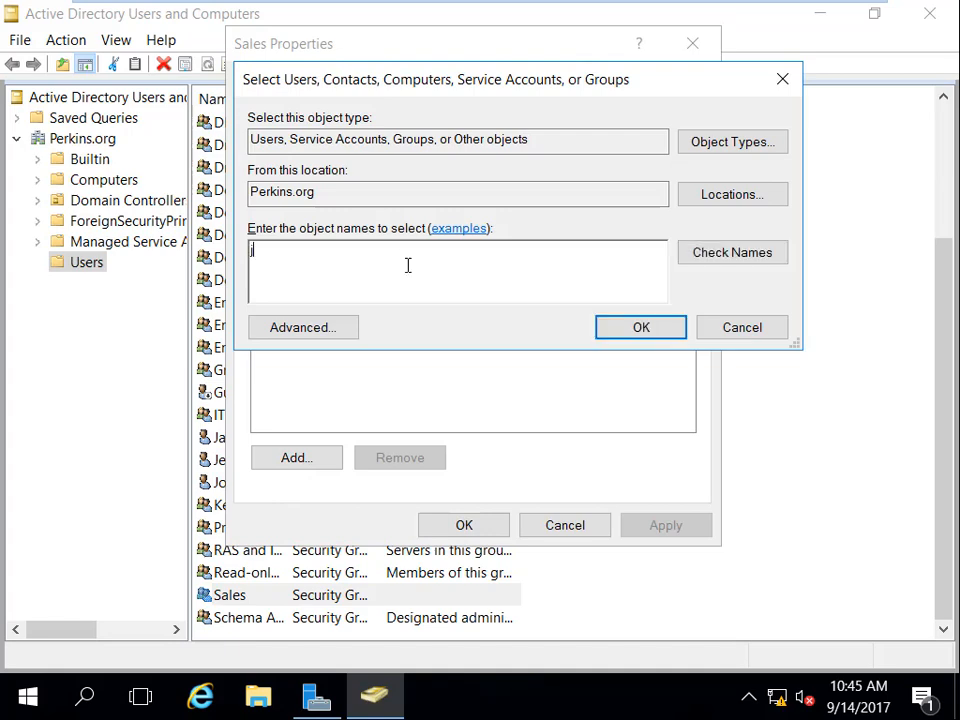
left_click(729, 256)
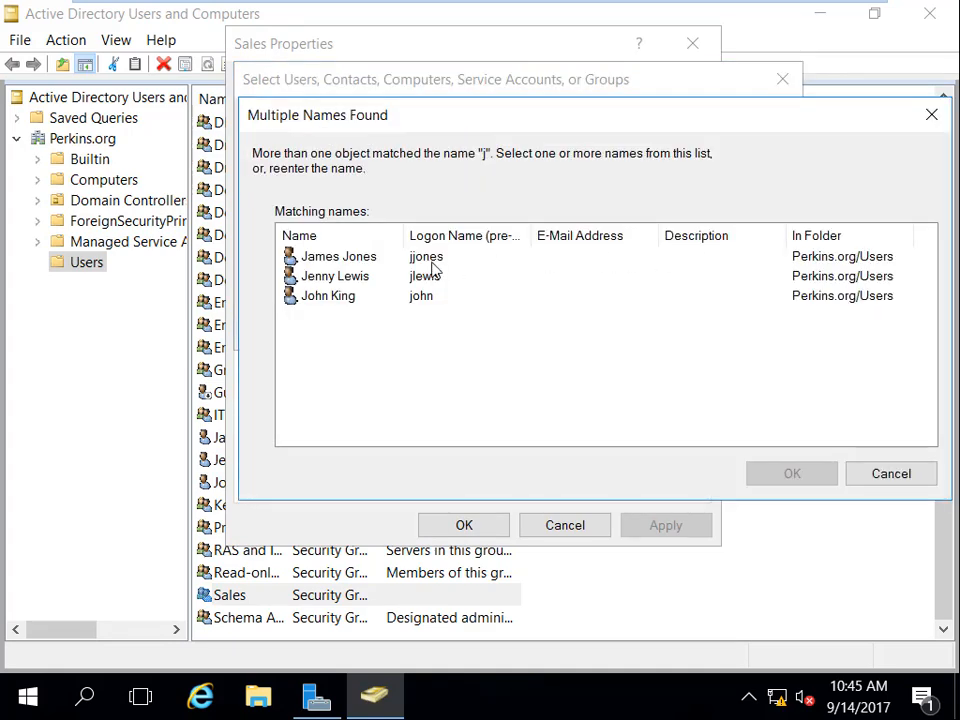
left_click(363, 285)
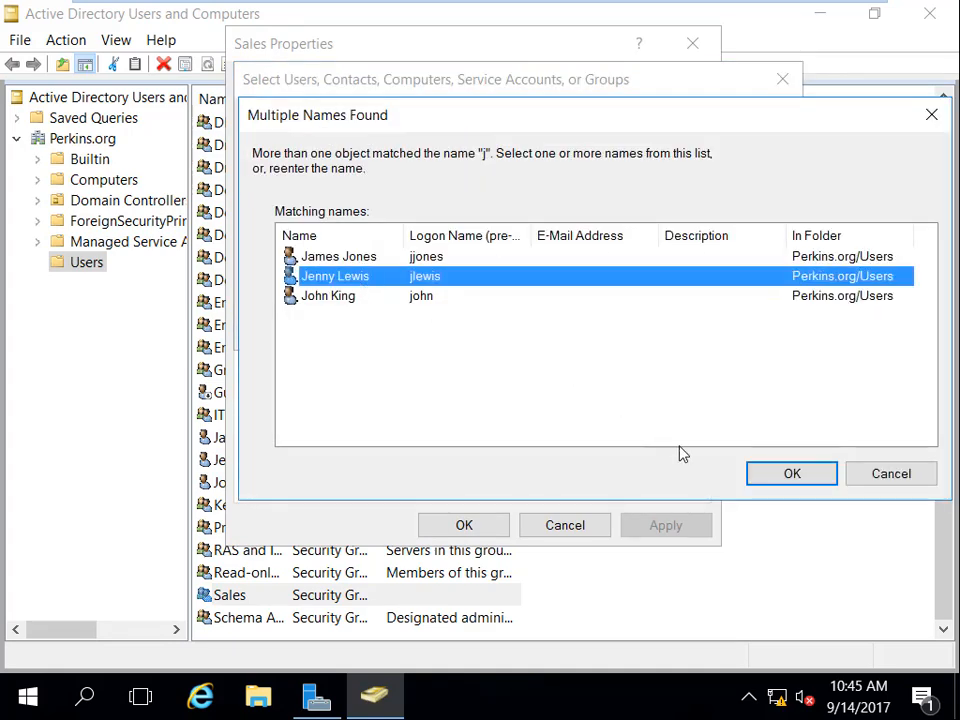
left_click(766, 474)
left_click(630, 333)
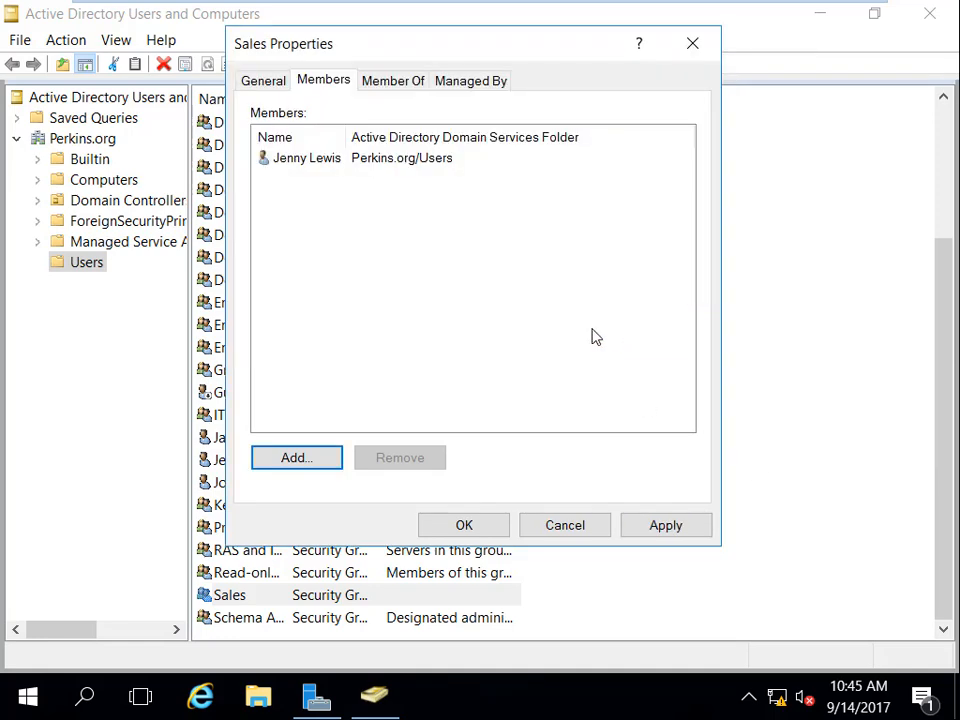
left_click(645, 527)
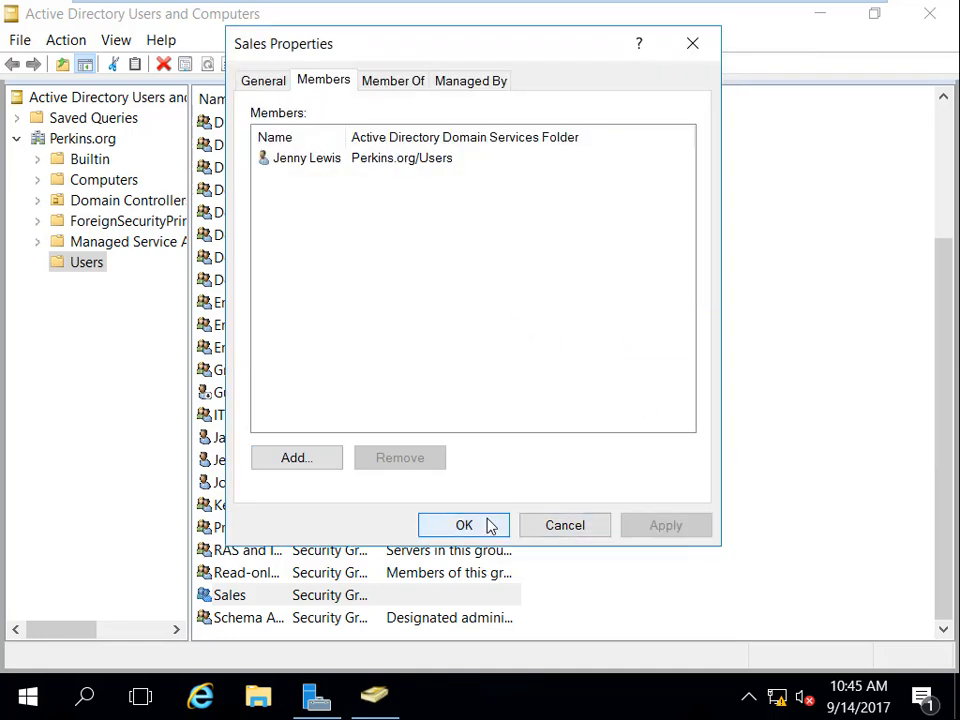
left_click(464, 525)
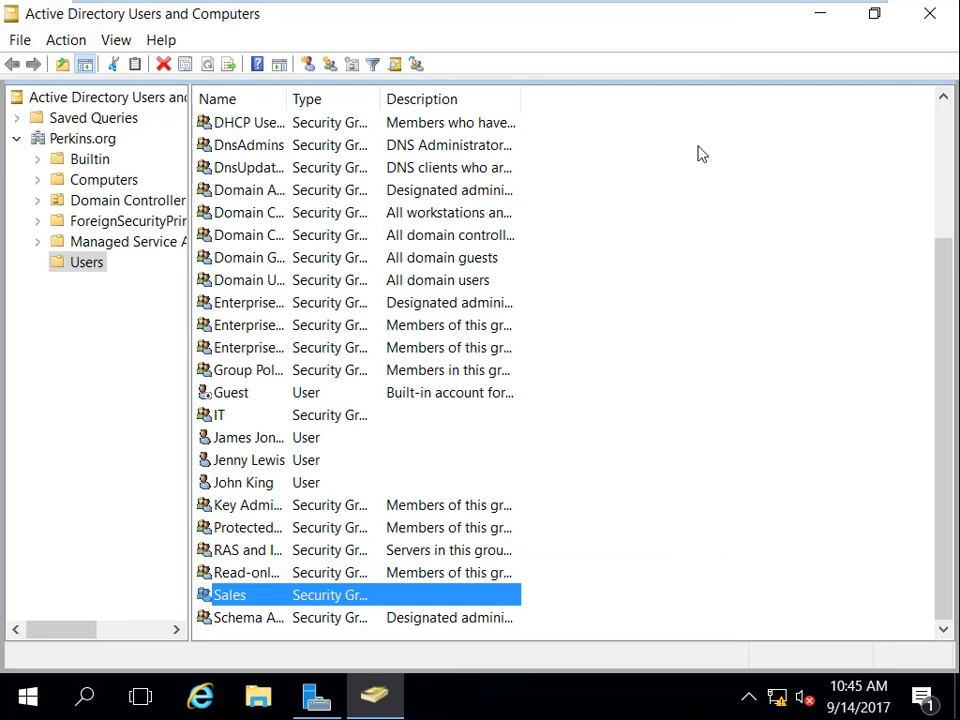
Open Local Disk (C:) in File Explorer and create a new folder there
left_click(833, 22)
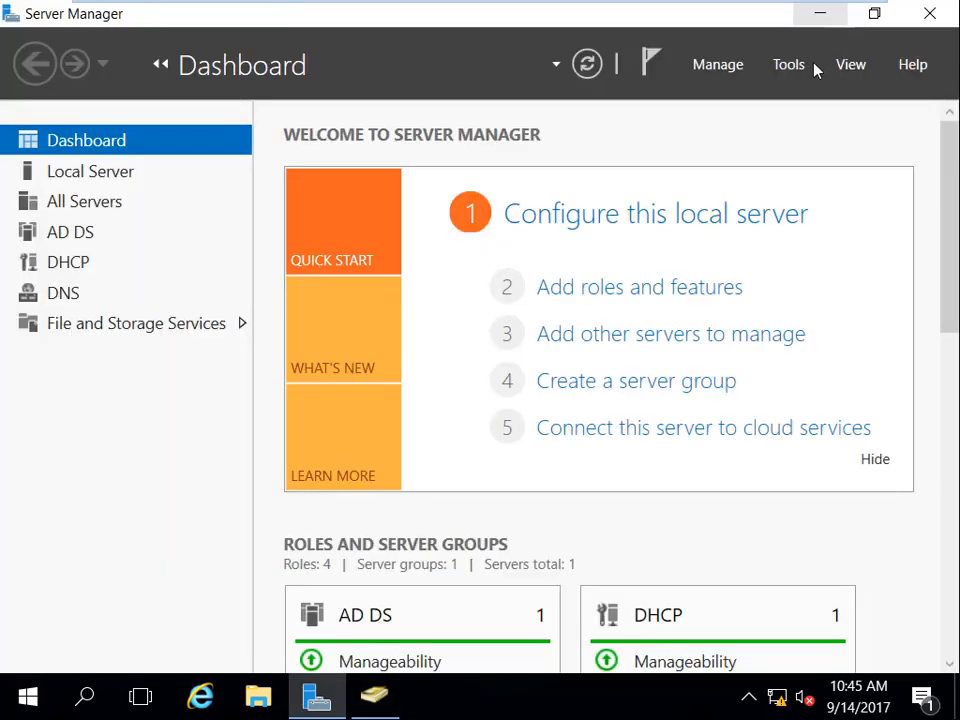
left_click(821, 20)
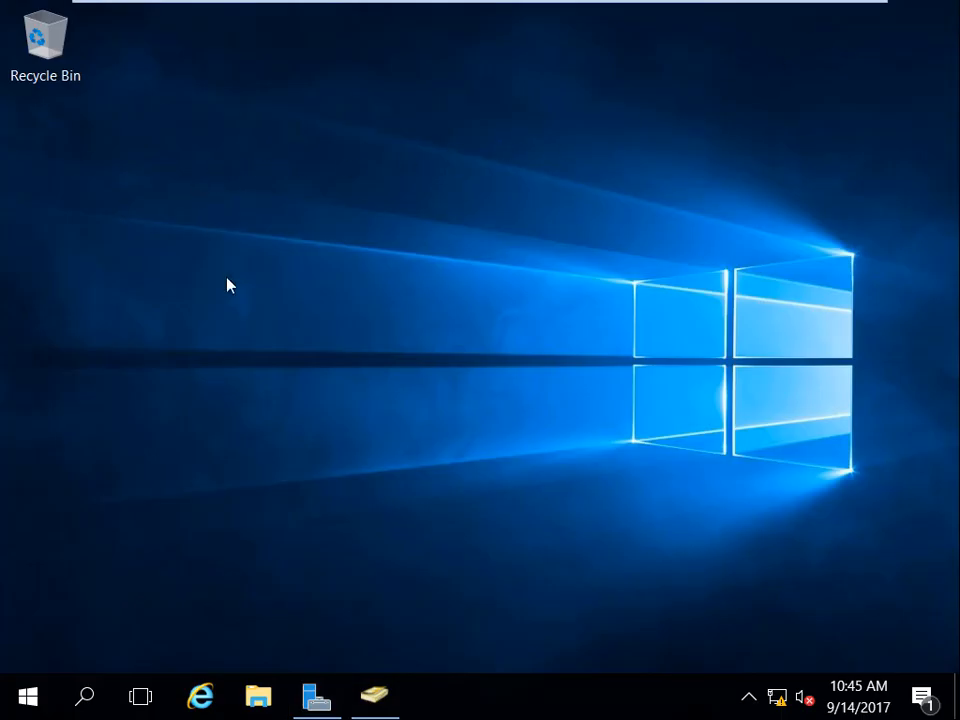
left_click(257, 696)
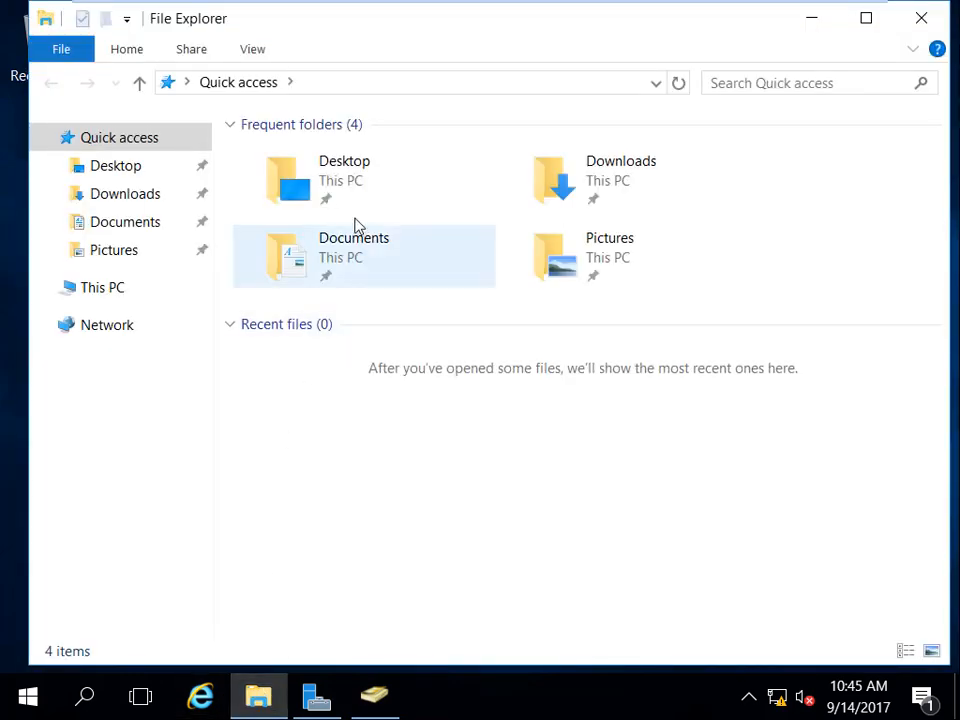
left_click(105, 292)
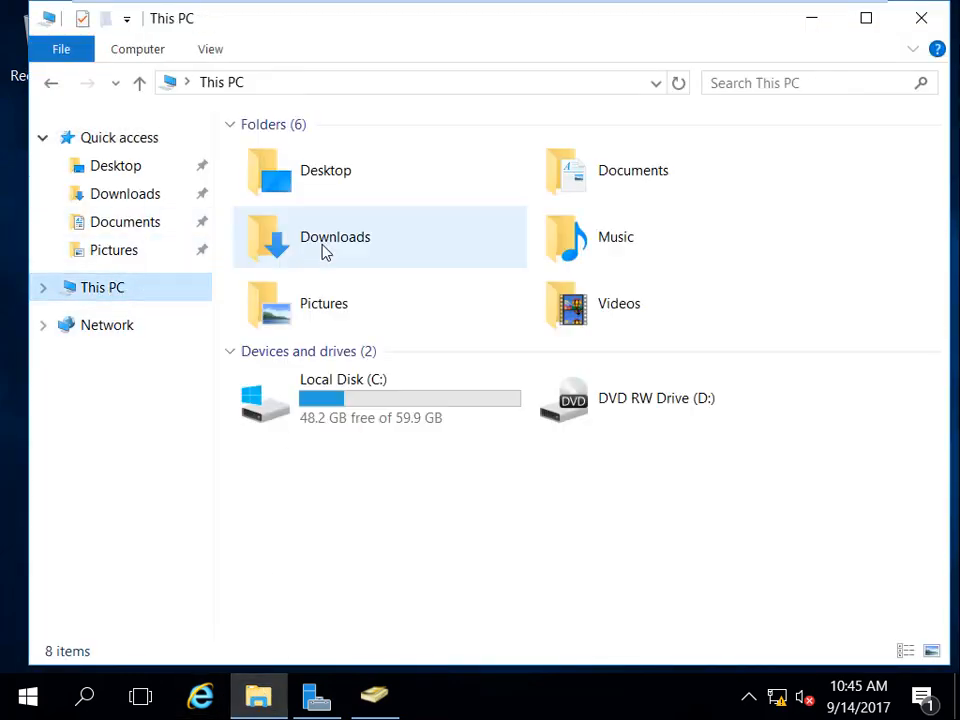
double_click(368, 392)
right_click(405, 398)
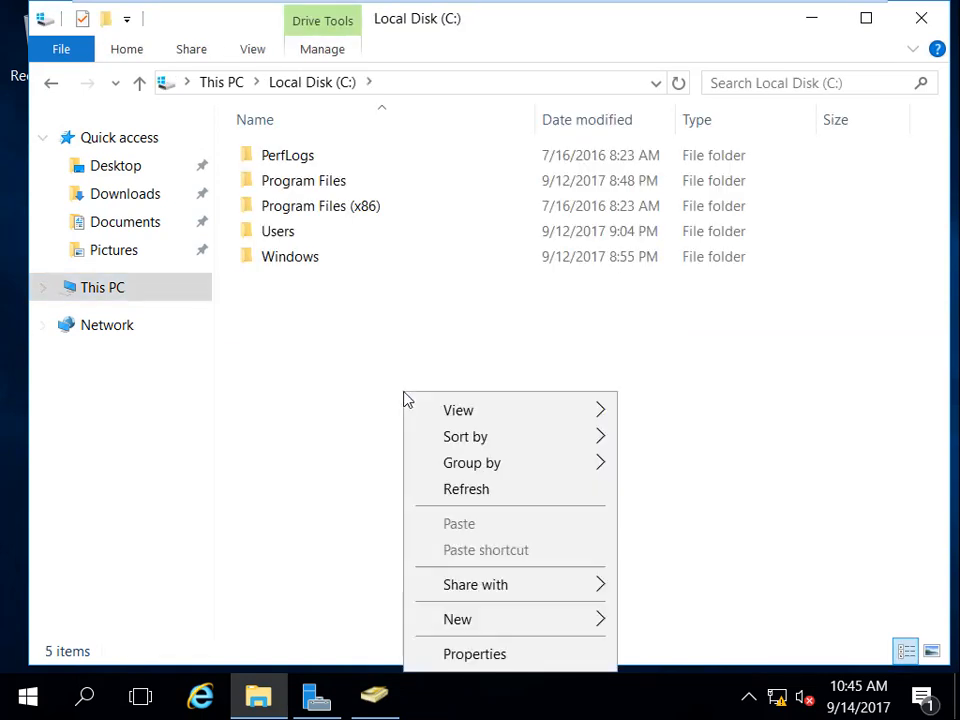
mouse_move(583, 611)
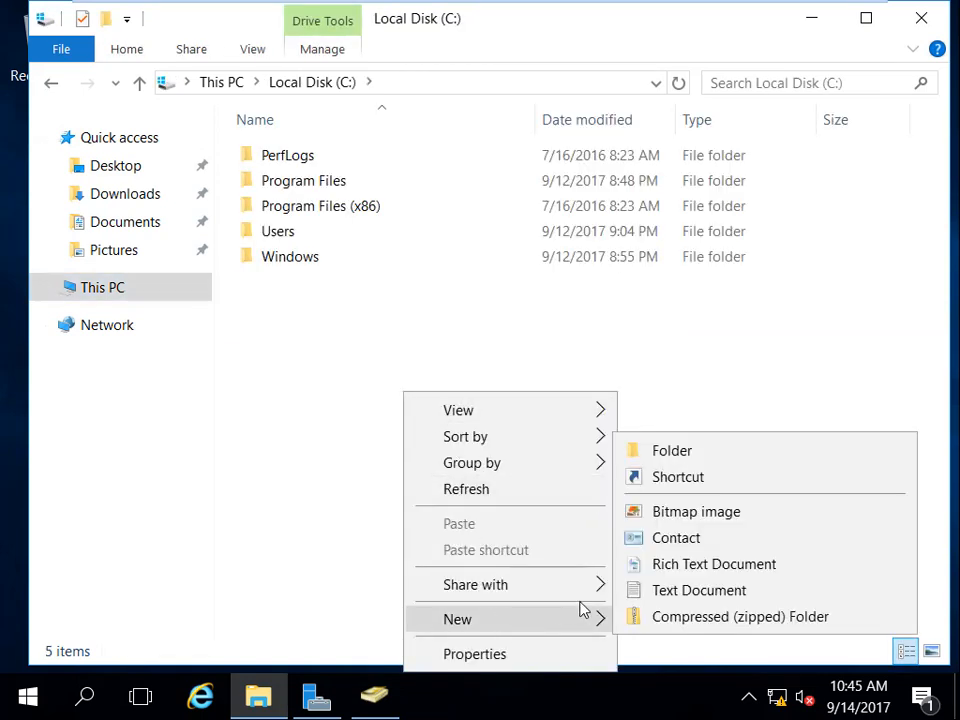
left_click(670, 452)
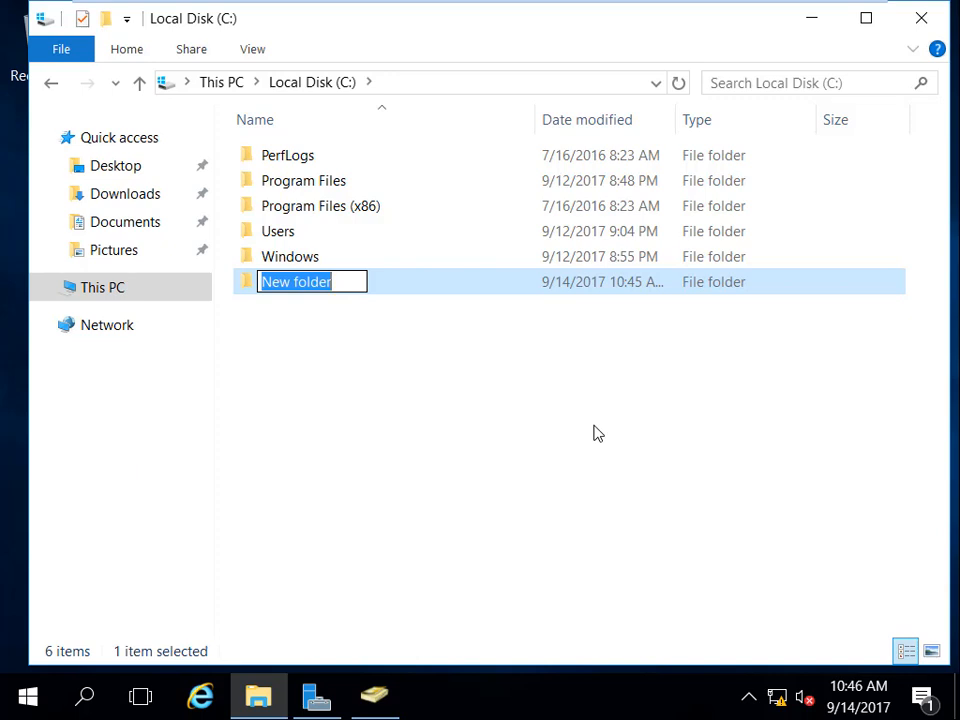
Name the new folder 'Payment Records'
type("Source")
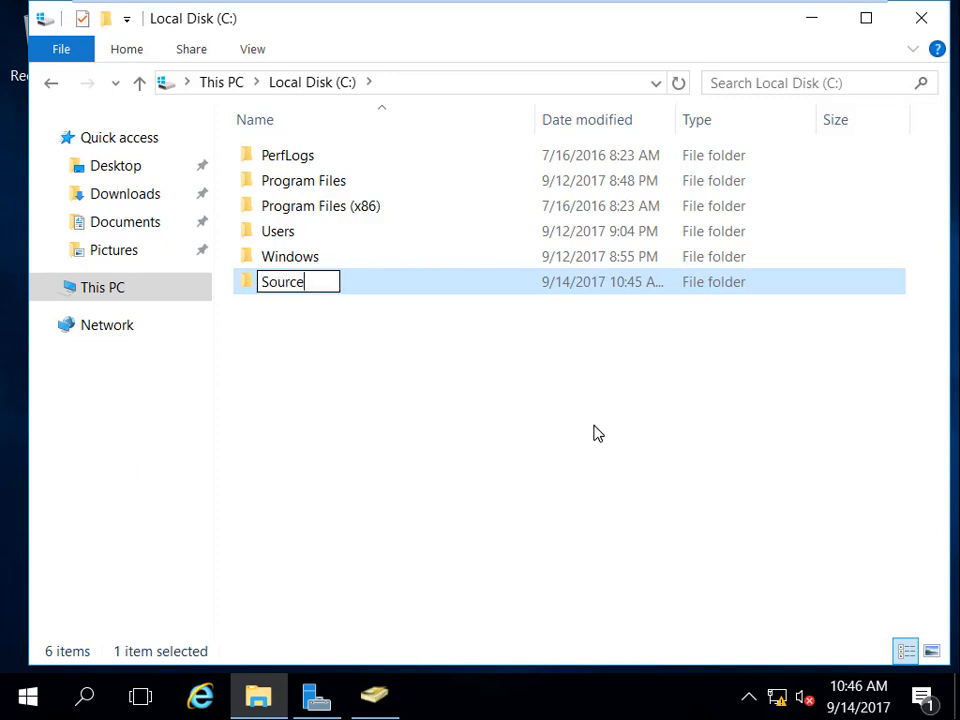
key("BackSpace")
key("BackSpace")
key("BackSpace")
key("BackSpace")
key("BackSpace")
key("BackSpace")
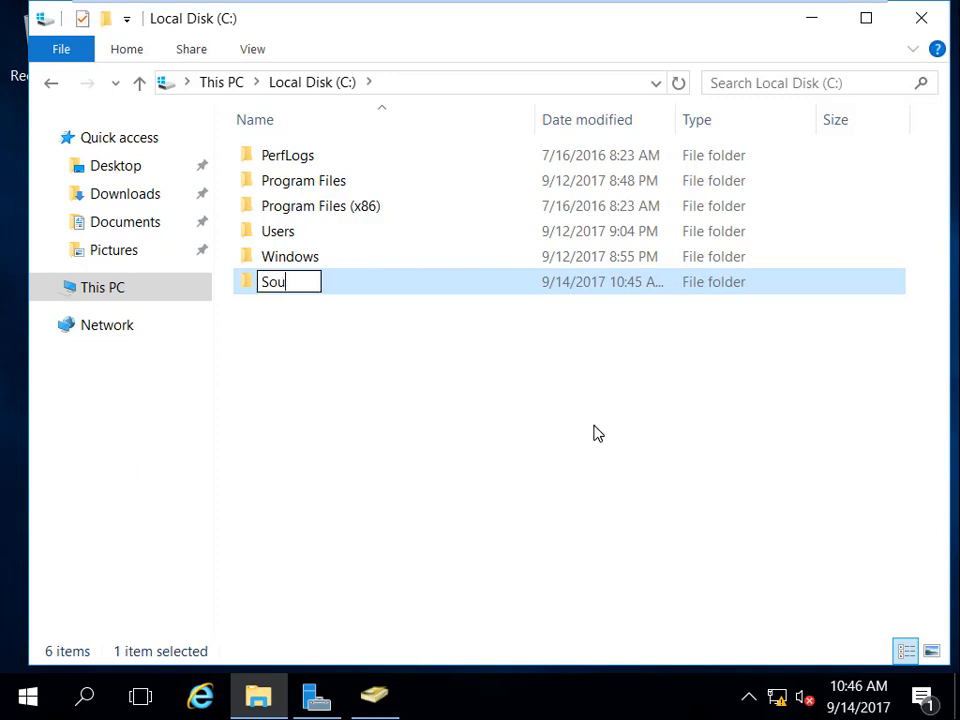
type("Seceret")
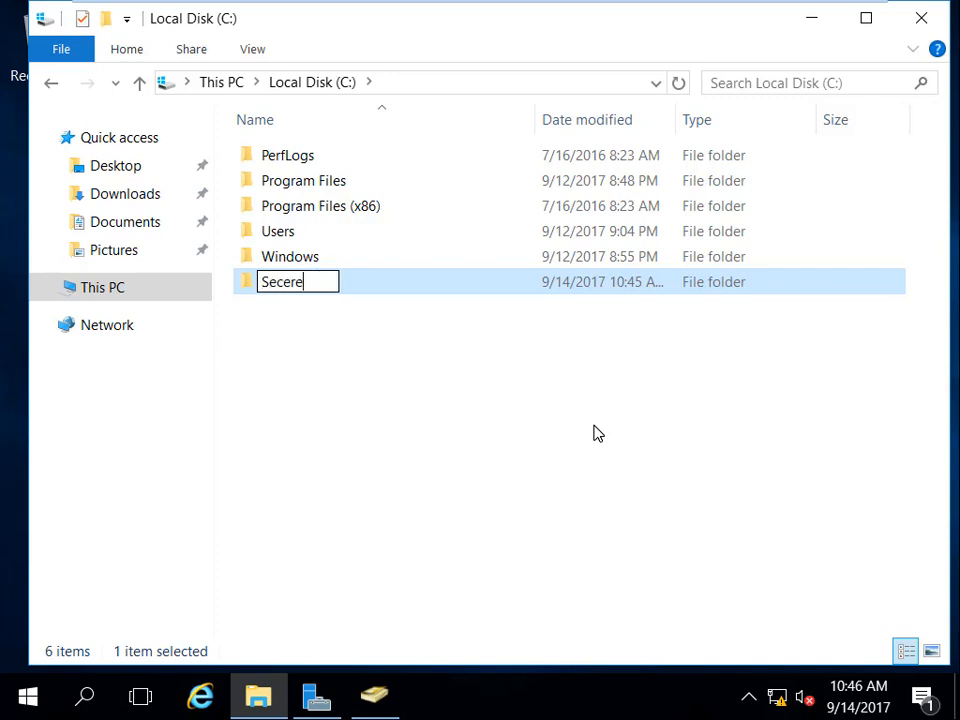
key("BackSpace")
key("BackSpace")
key("BackSpace")
key("BackSpace")
type("ret")
key("BackSpace")
key("BackSpace")
key("BackSpace")
key("BackSpace")
key("BackSpace")
key("BackSpace")
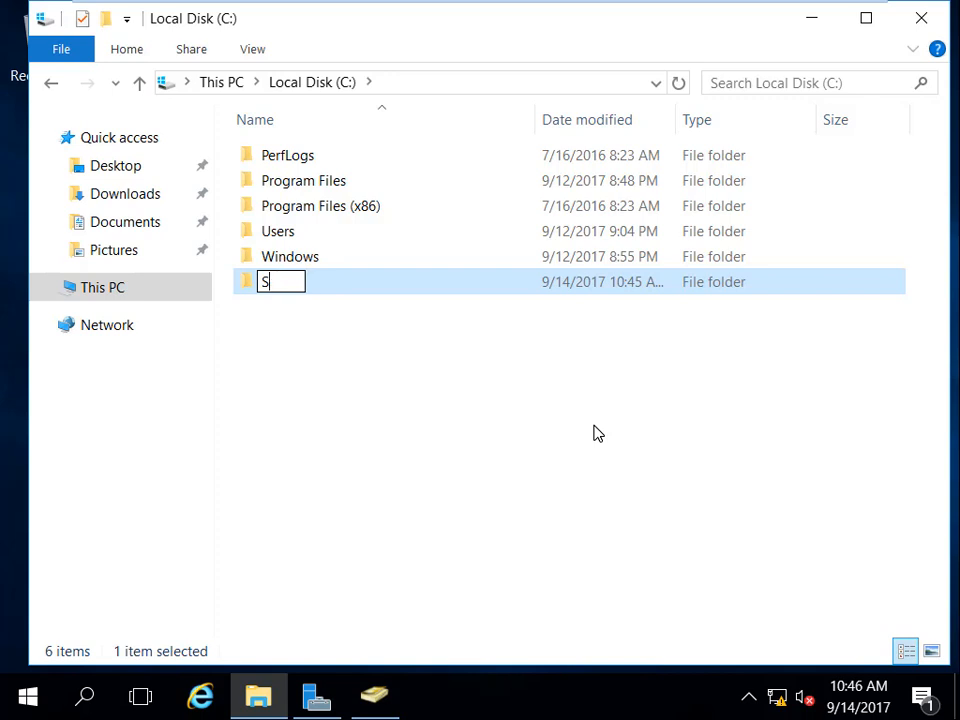
key("BackSpace")
type("Par")
key("BackSpace")
type("yment R")
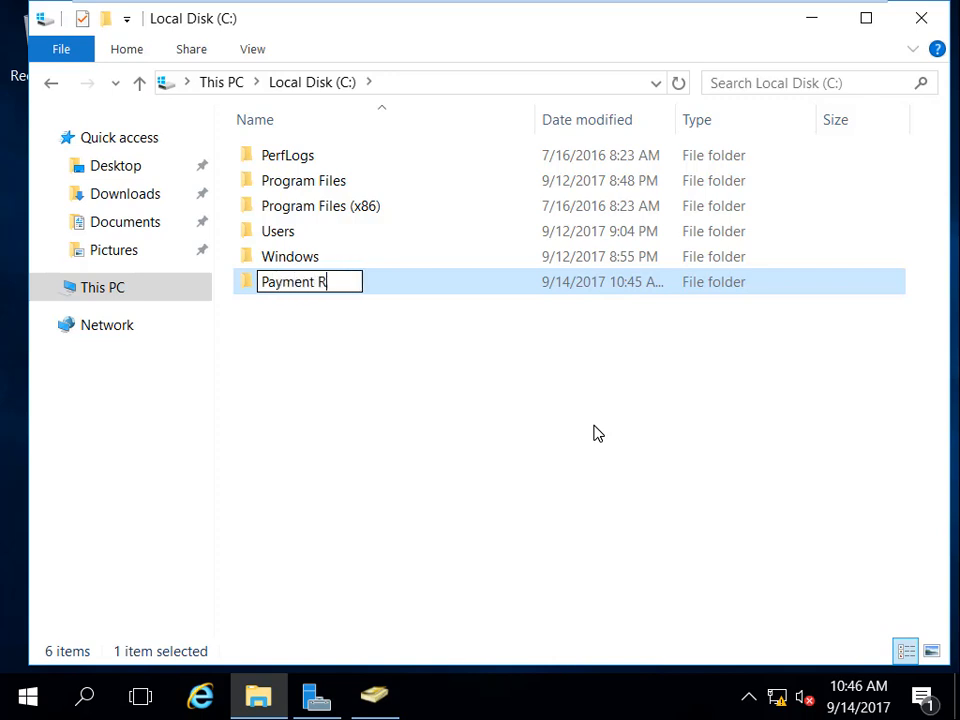
type("ecords")
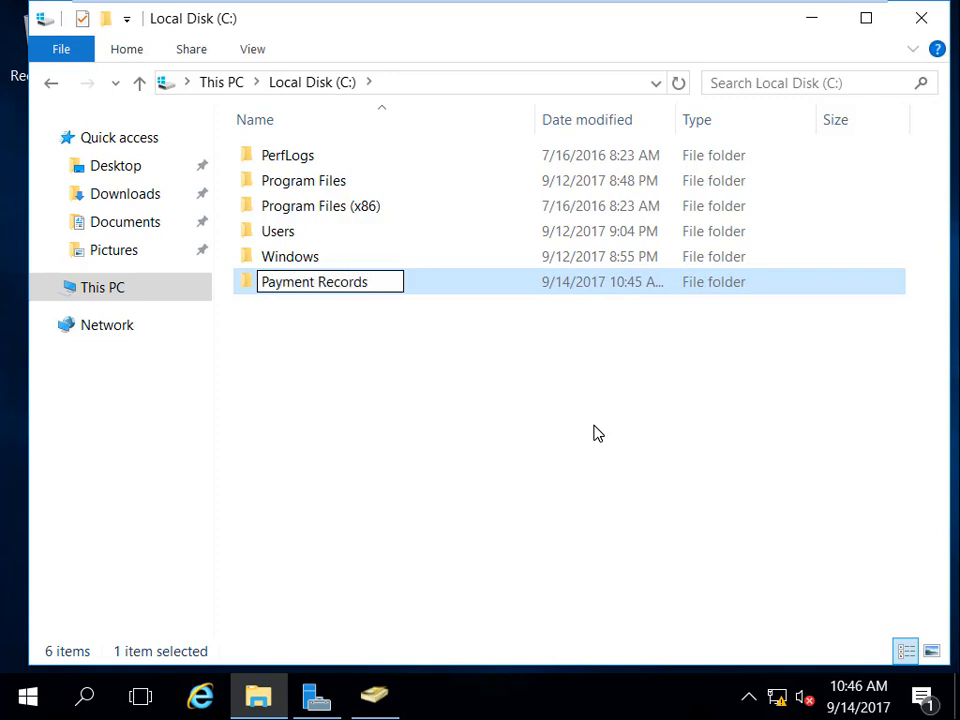
key("Return")
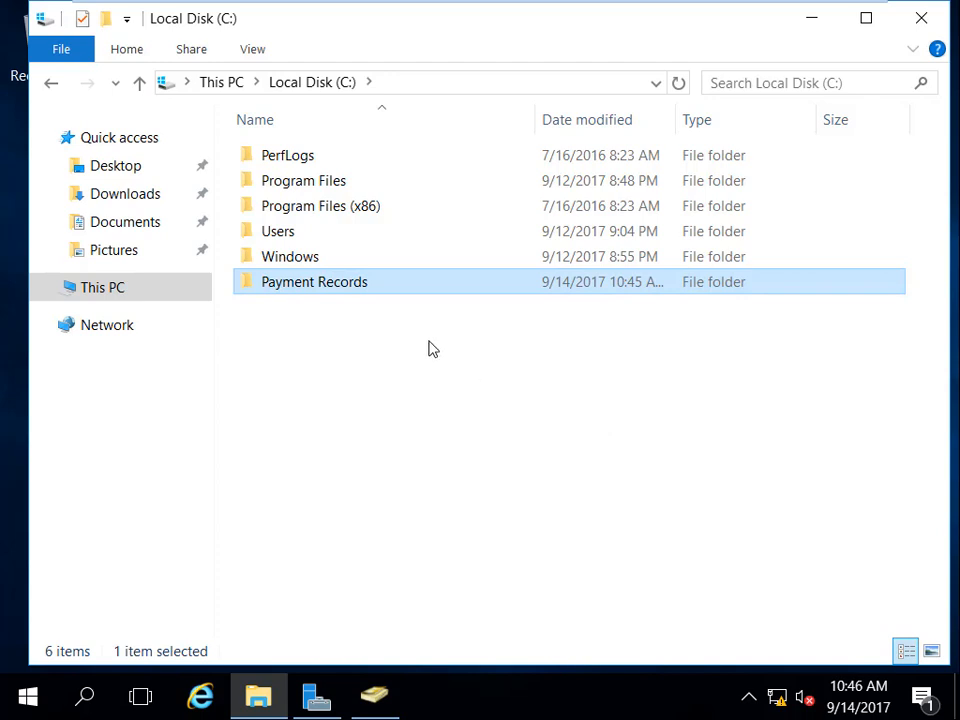
In Payment Records' Advanced Sharing, tick Share this folder and bring up its share permissions
right_click(356, 282)
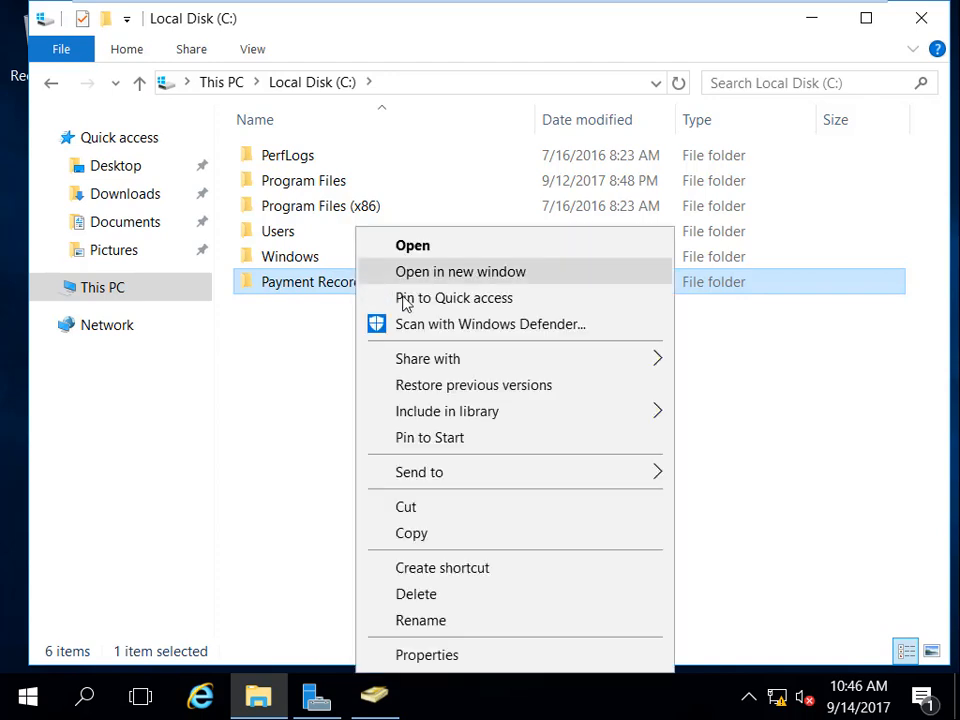
left_click(474, 660)
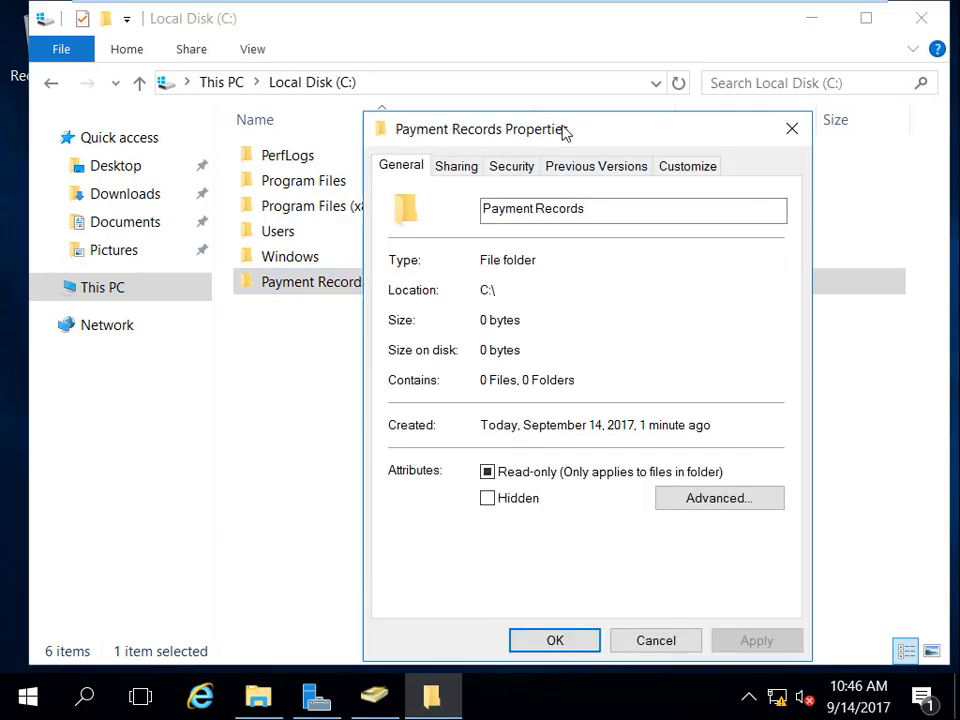
left_click_drag(563, 133, 465, 52)
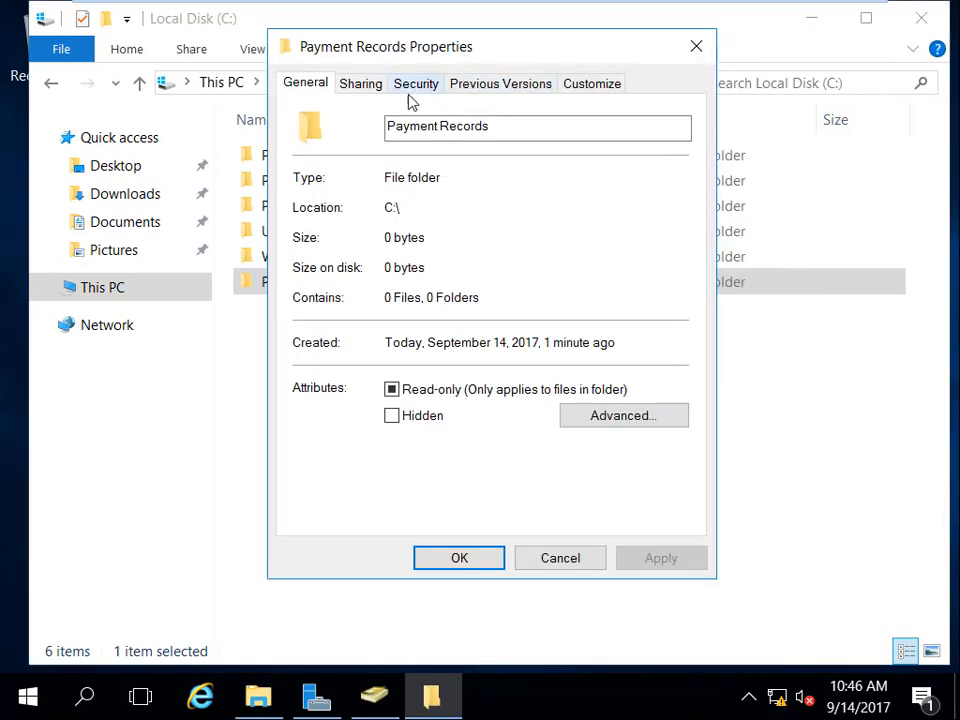
left_click(368, 90)
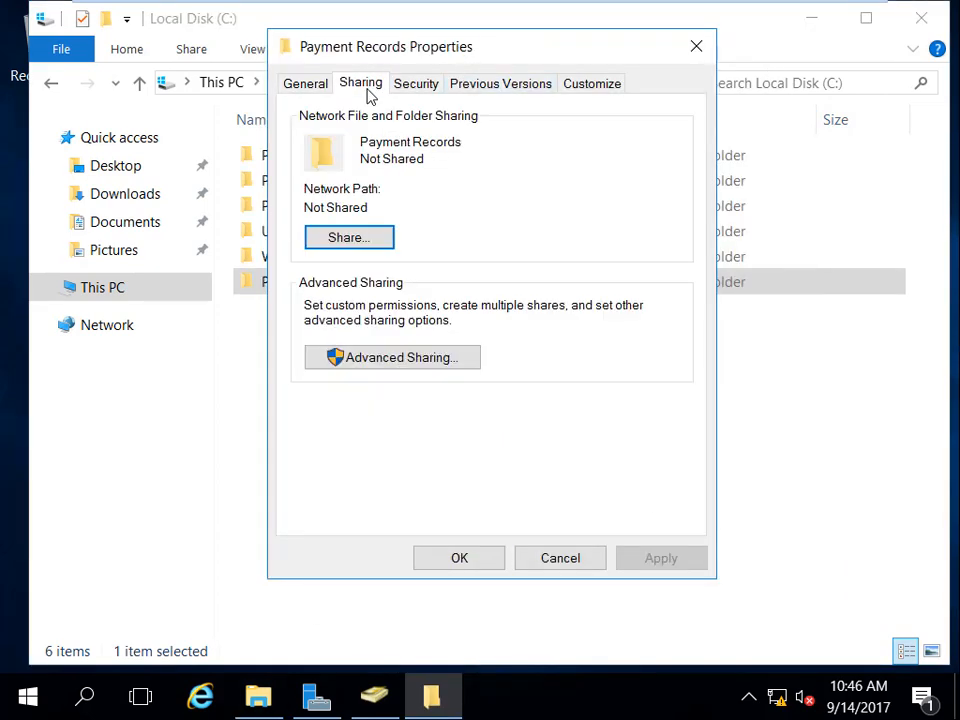
left_click(406, 362)
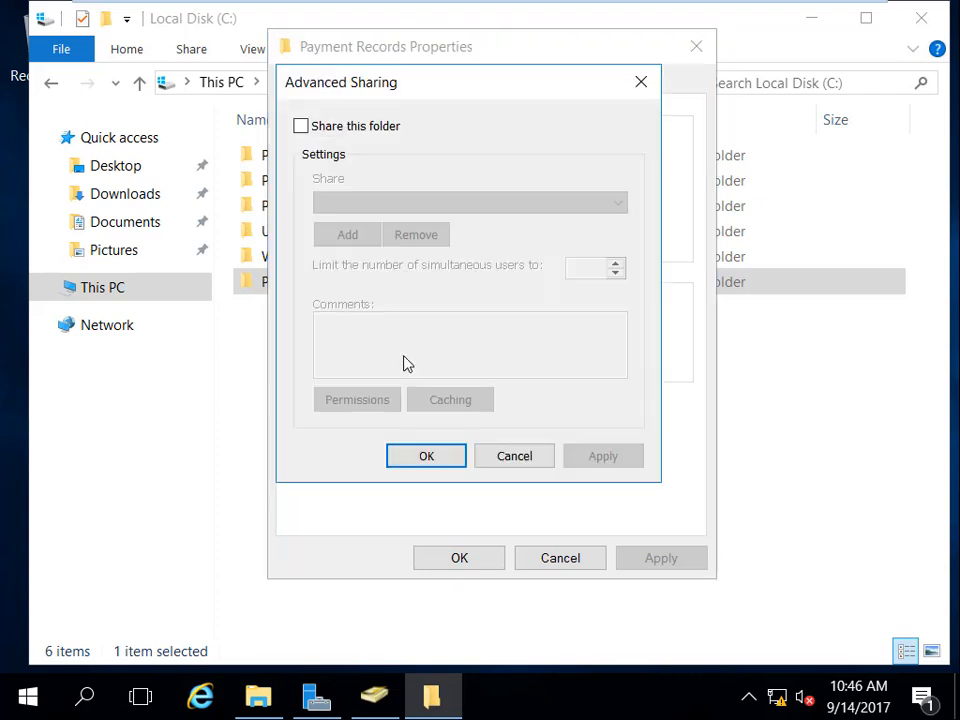
left_click(301, 126)
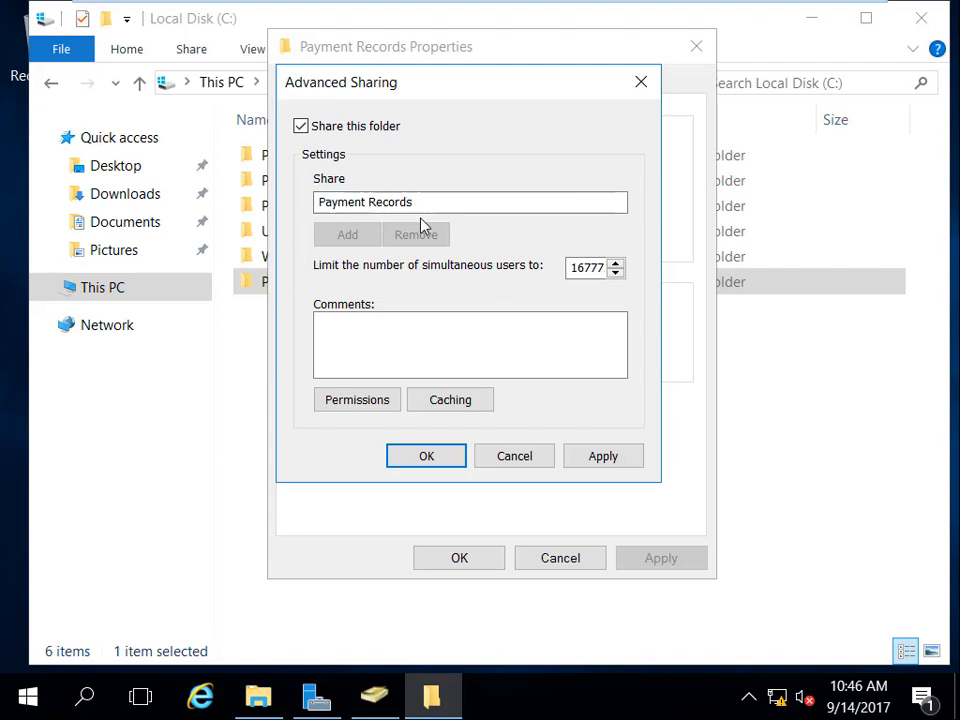
left_click(371, 405)
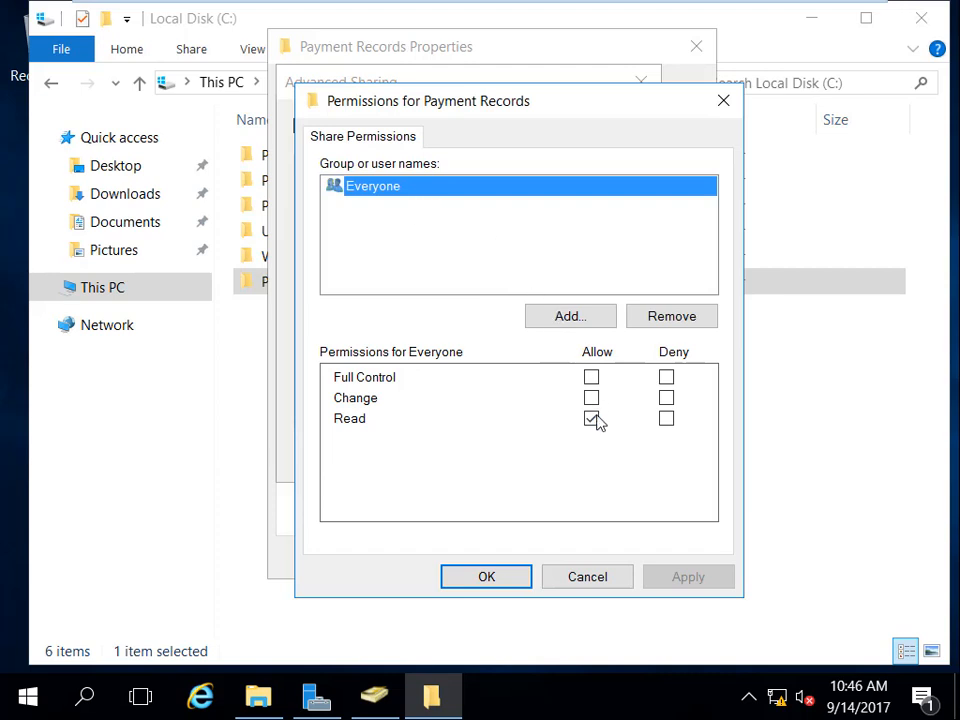
Add the Sales group to the share permissions with Change access allowed
left_click(568, 318)
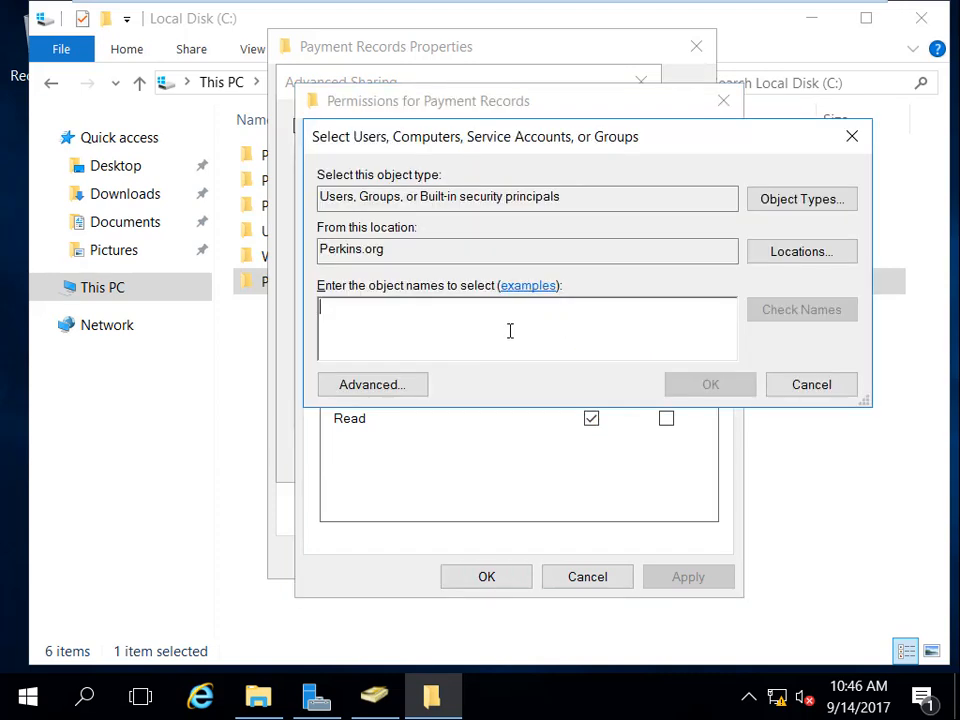
type("sa")
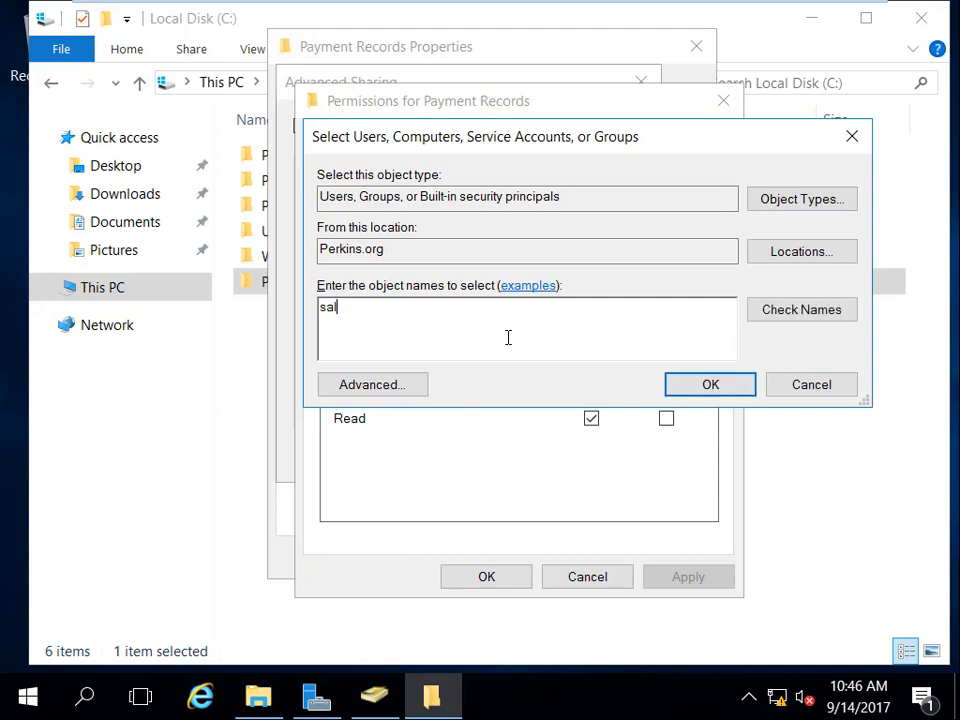
type("les")
left_click(797, 315)
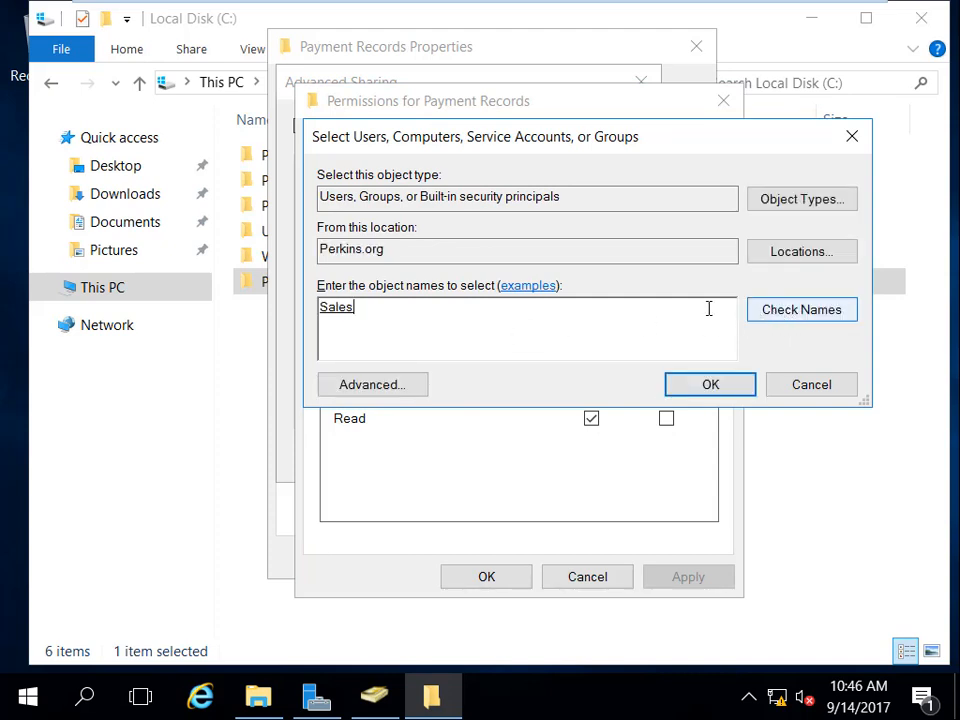
left_click(690, 387)
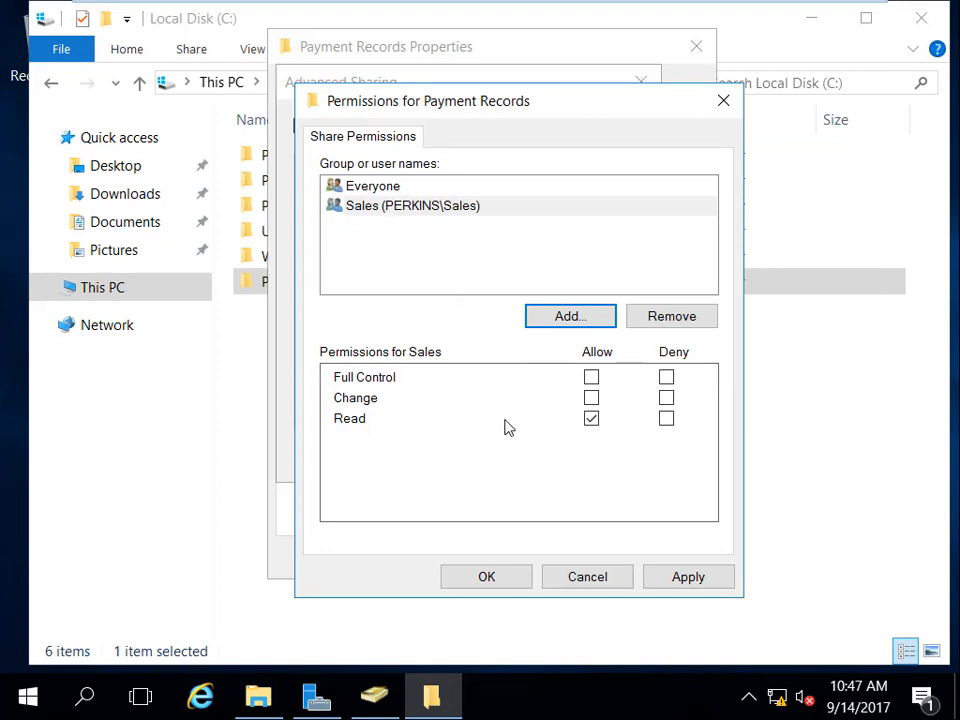
left_click(592, 399)
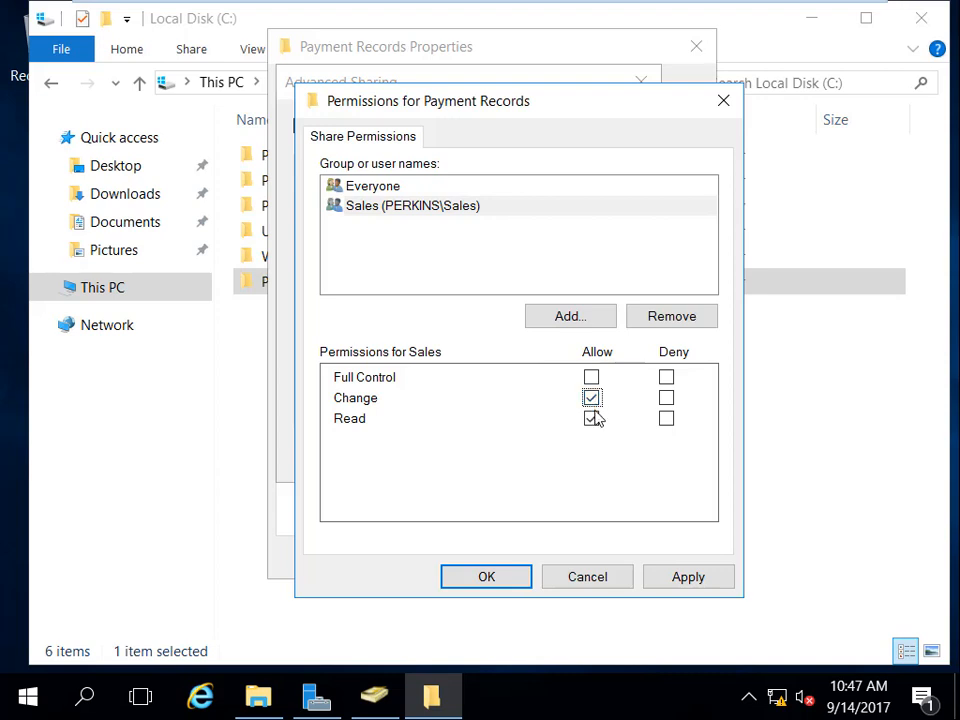
Add the IT group with Read-only share access and apply the permissions
left_click(559, 320)
type("IT")
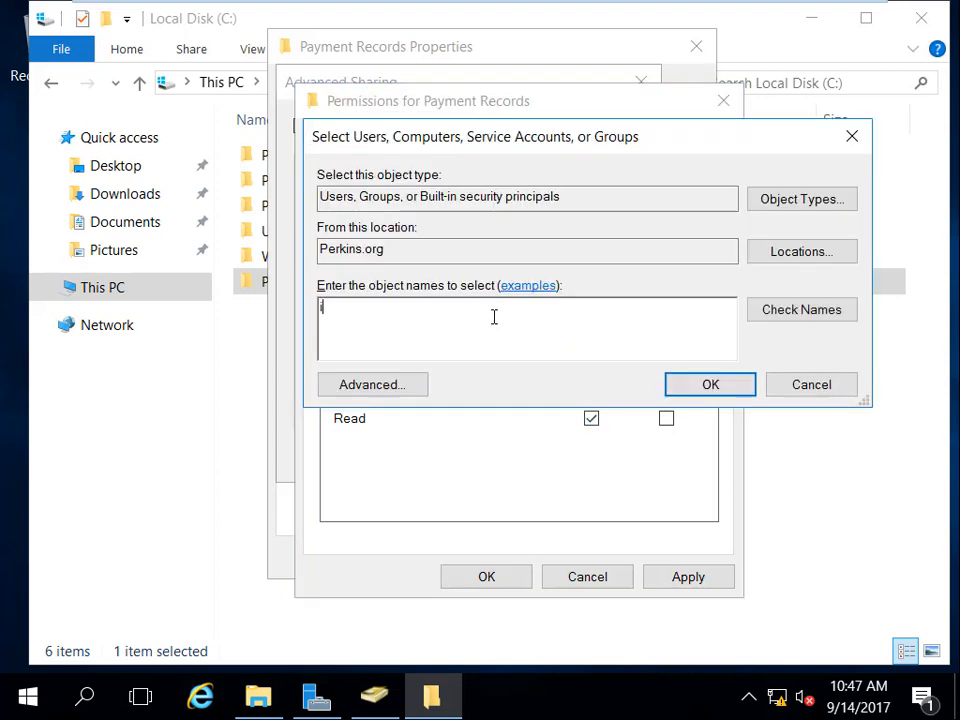
left_click(707, 385)
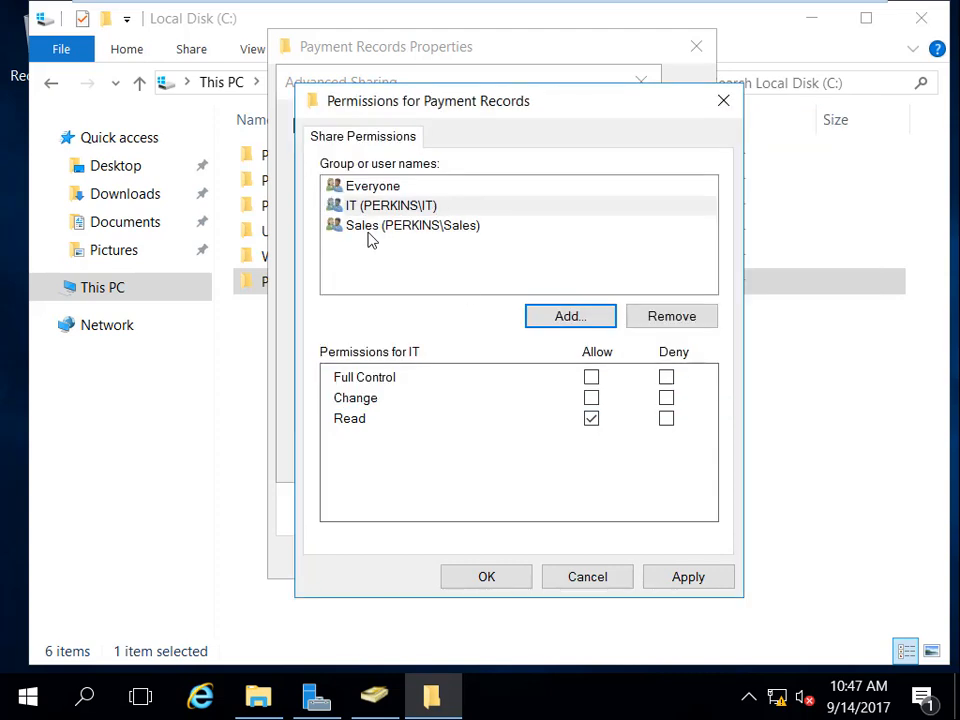
left_click(593, 378)
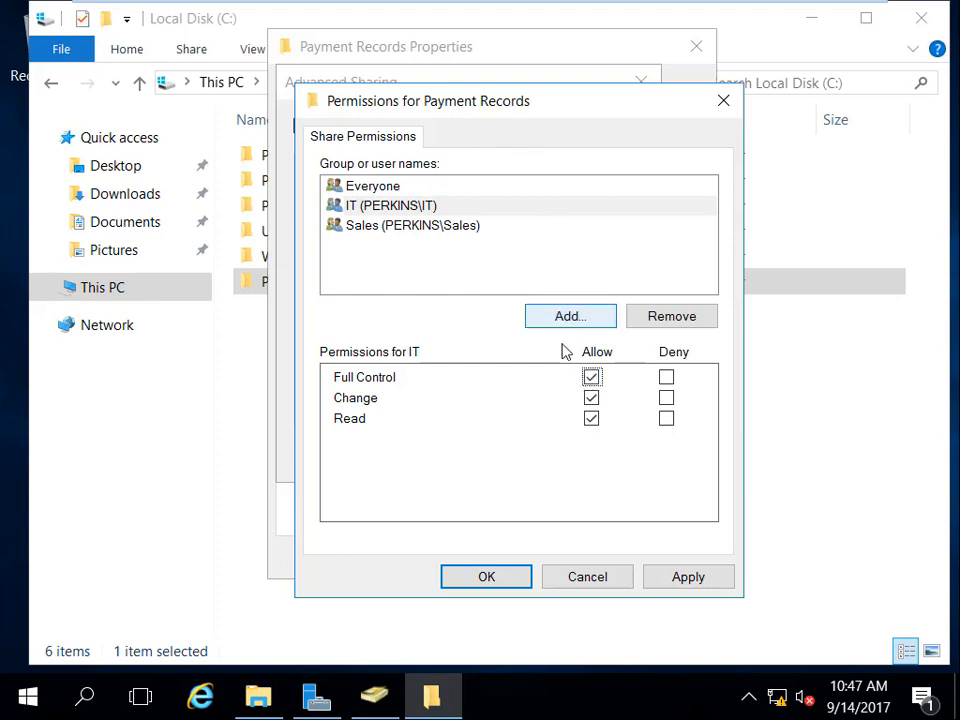
left_click(591, 377)
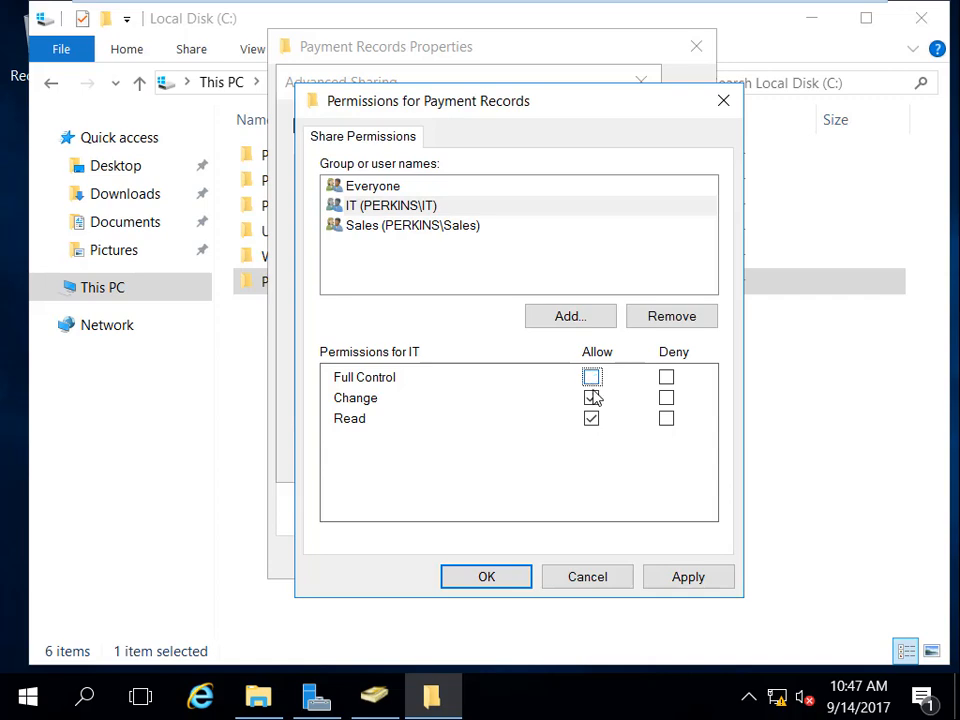
left_click(591, 397)
left_click(683, 578)
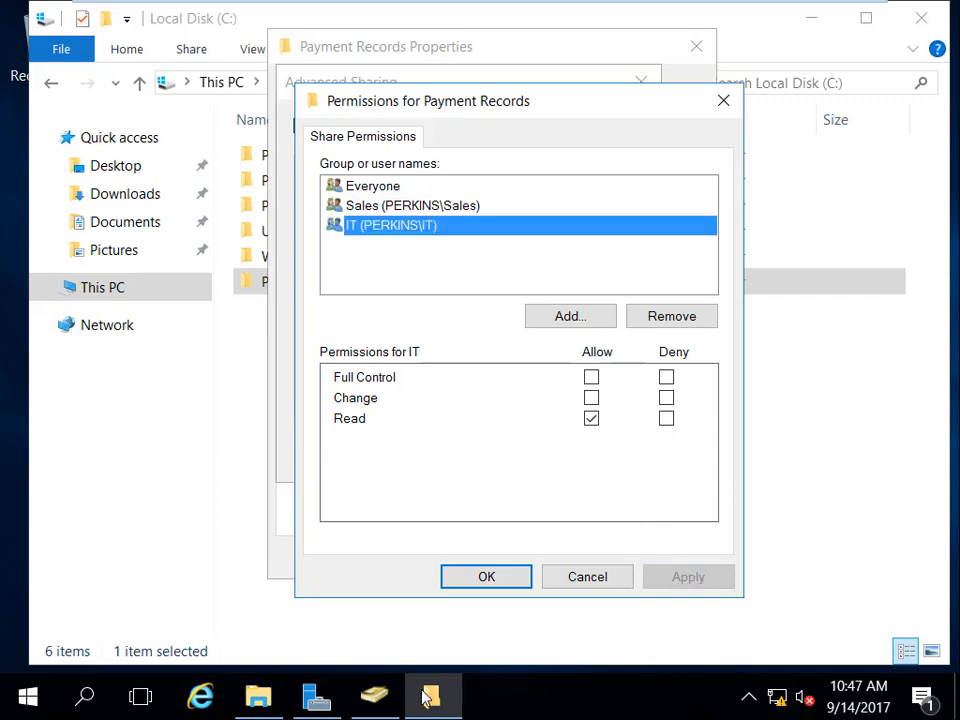
Create a new group named Managers in the Users container
left_click(370, 696)
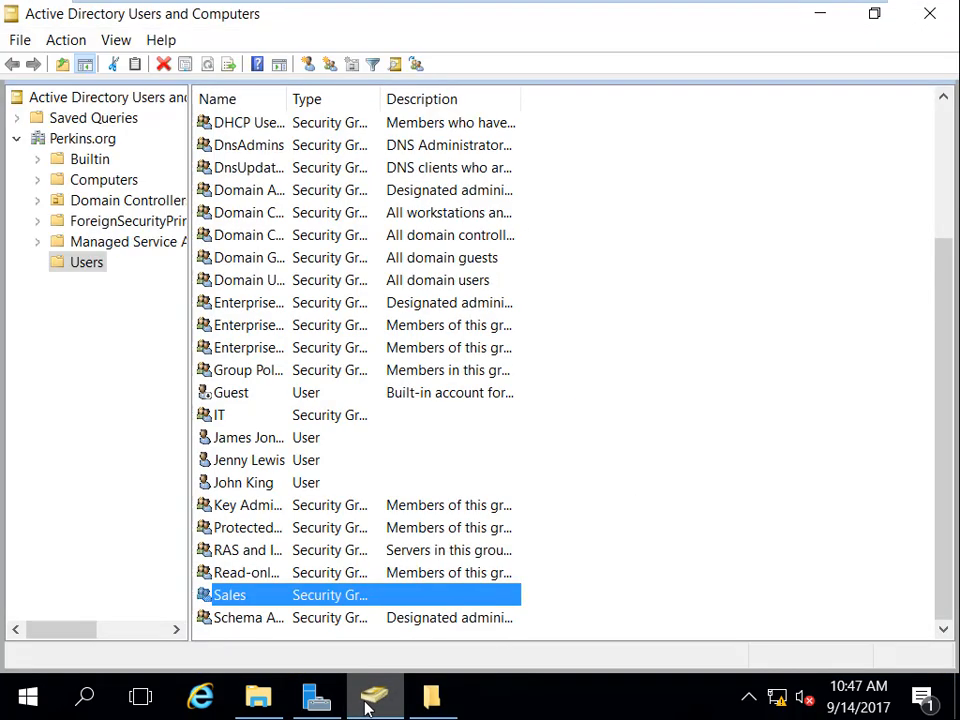
right_click(85, 266)
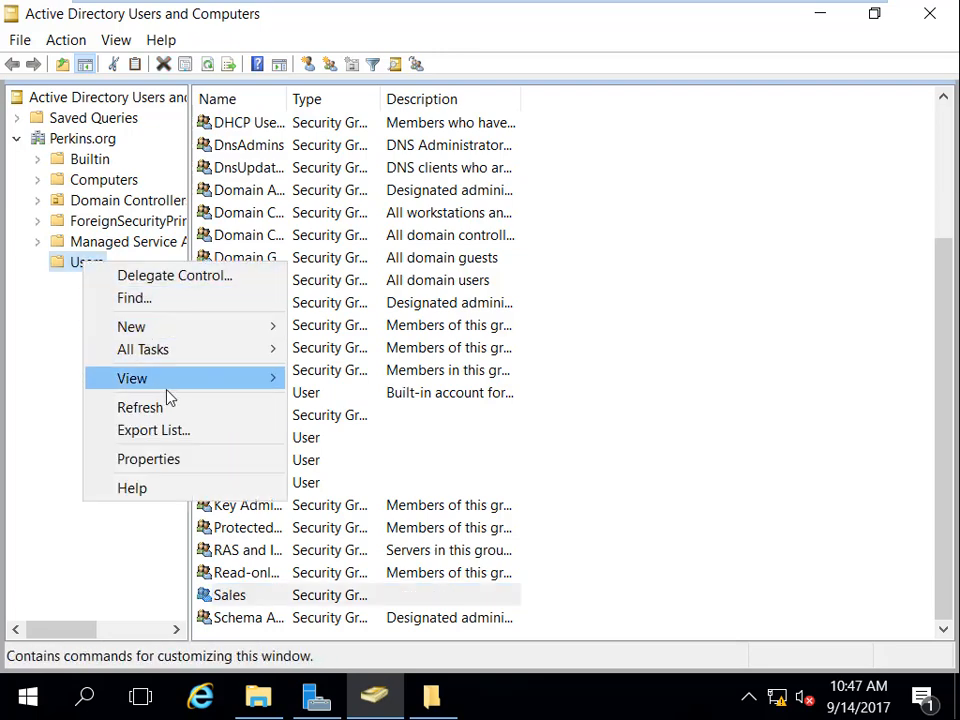
mouse_move(214, 330)
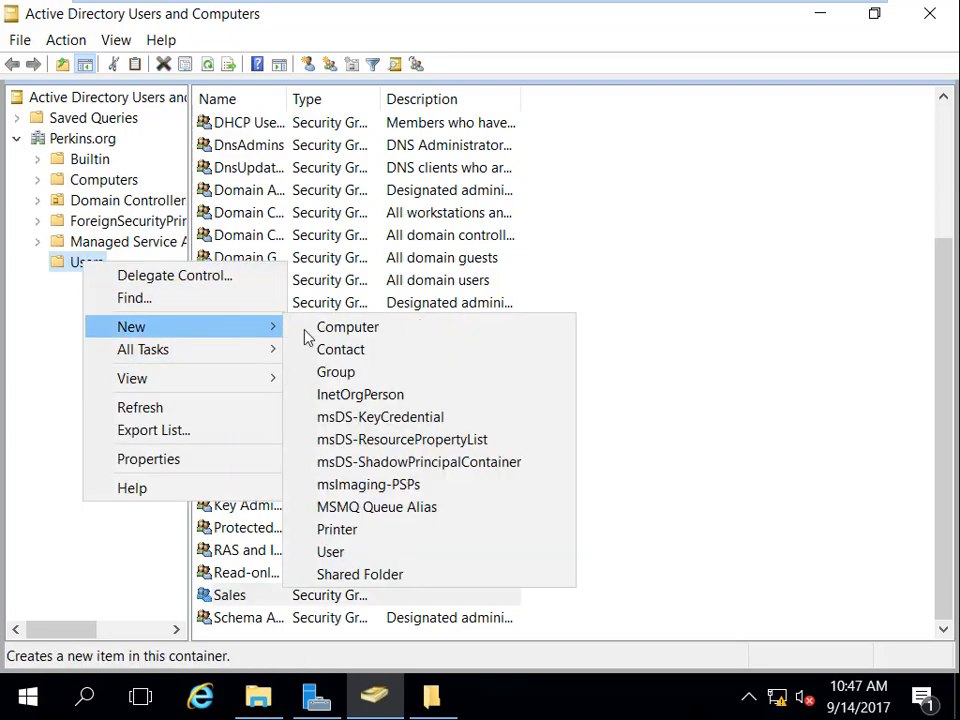
left_click(388, 376)
type("Managers")
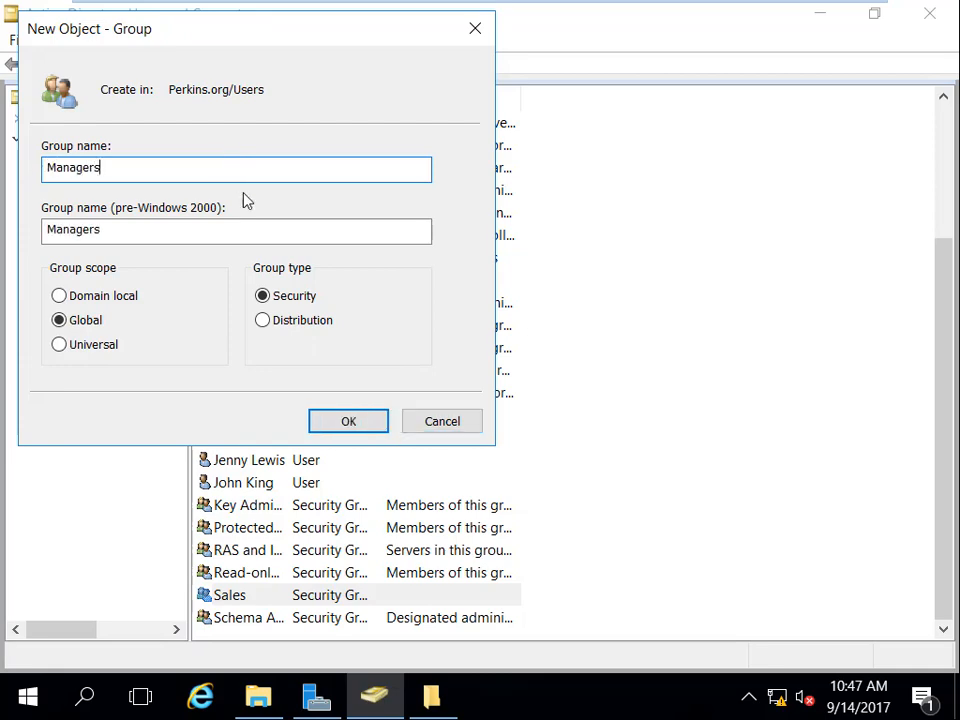
left_click(353, 424)
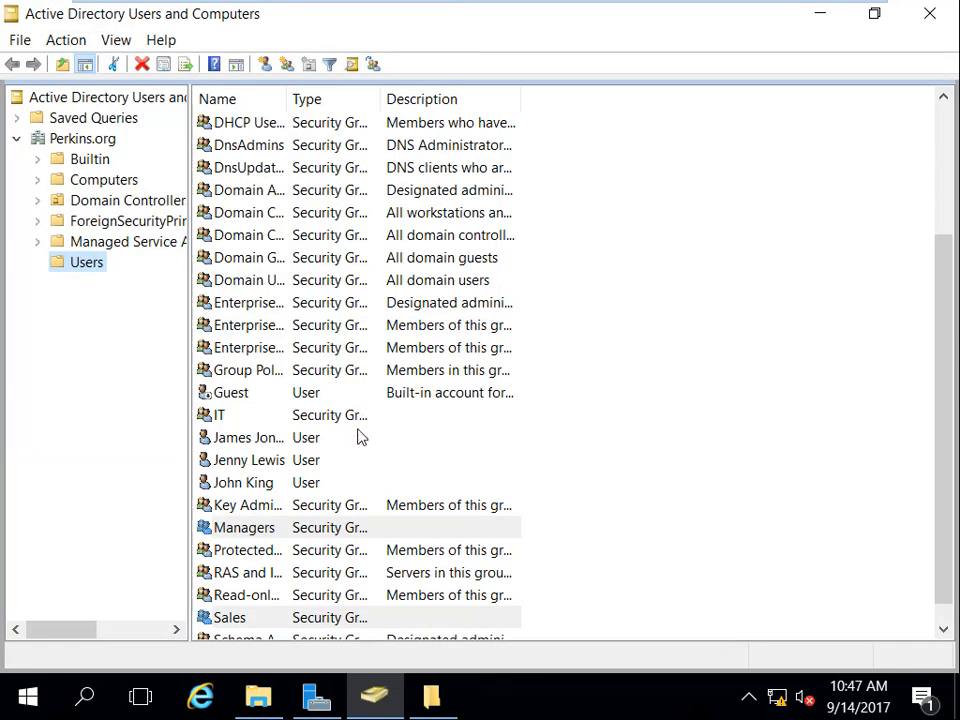
Add the user matching 'jo' to the Managers group, apply, and recheck its members
double_click(281, 532)
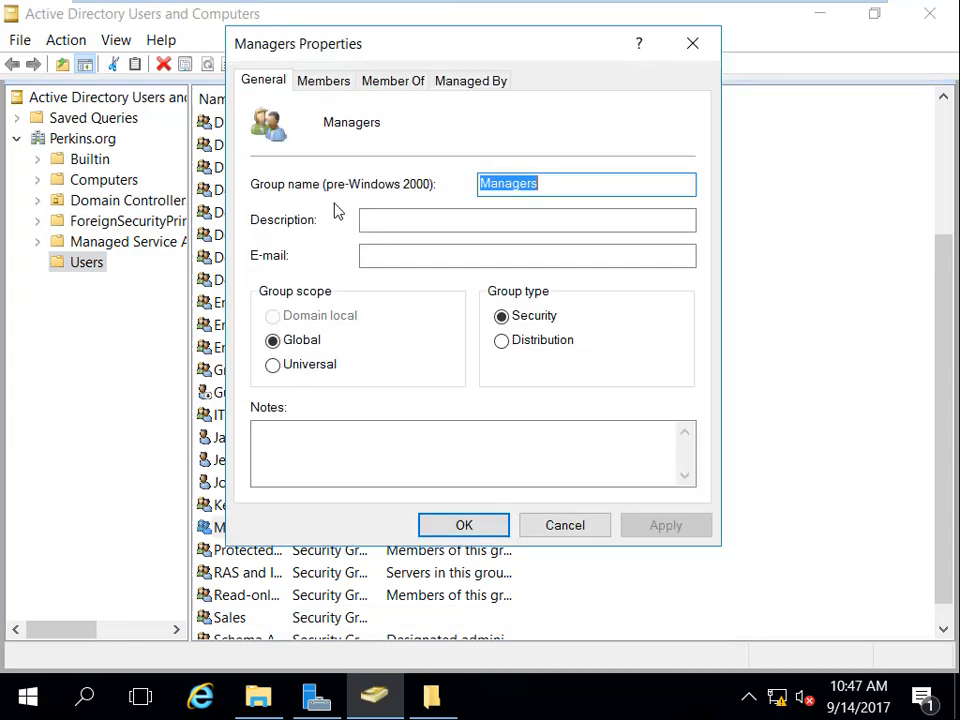
left_click(340, 84)
left_click(327, 463)
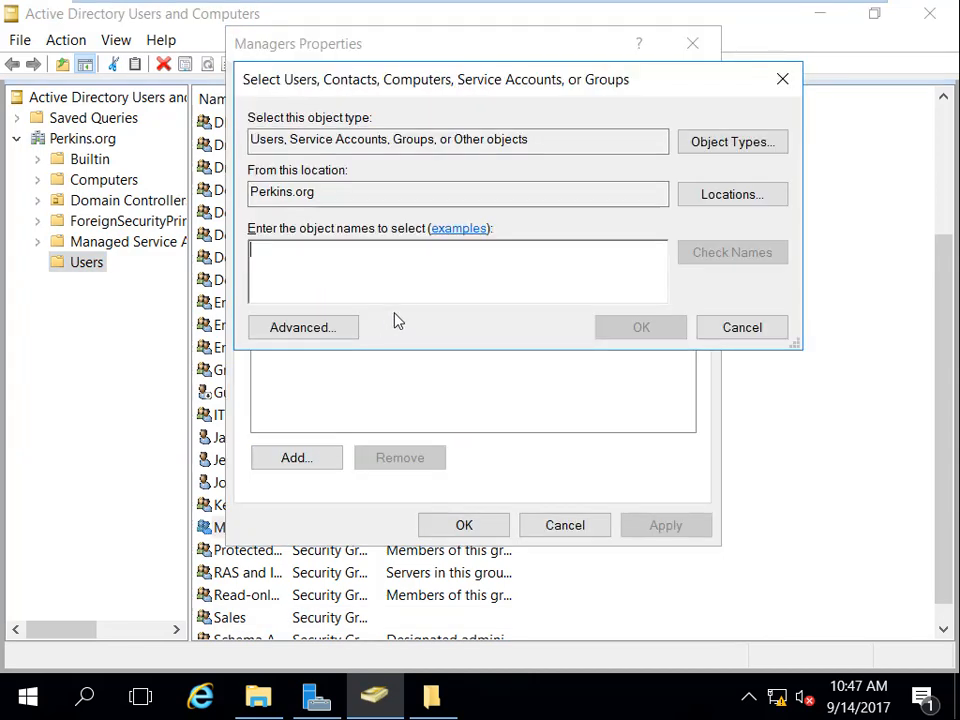
type("N")
key("BackSpace")
type("jo")
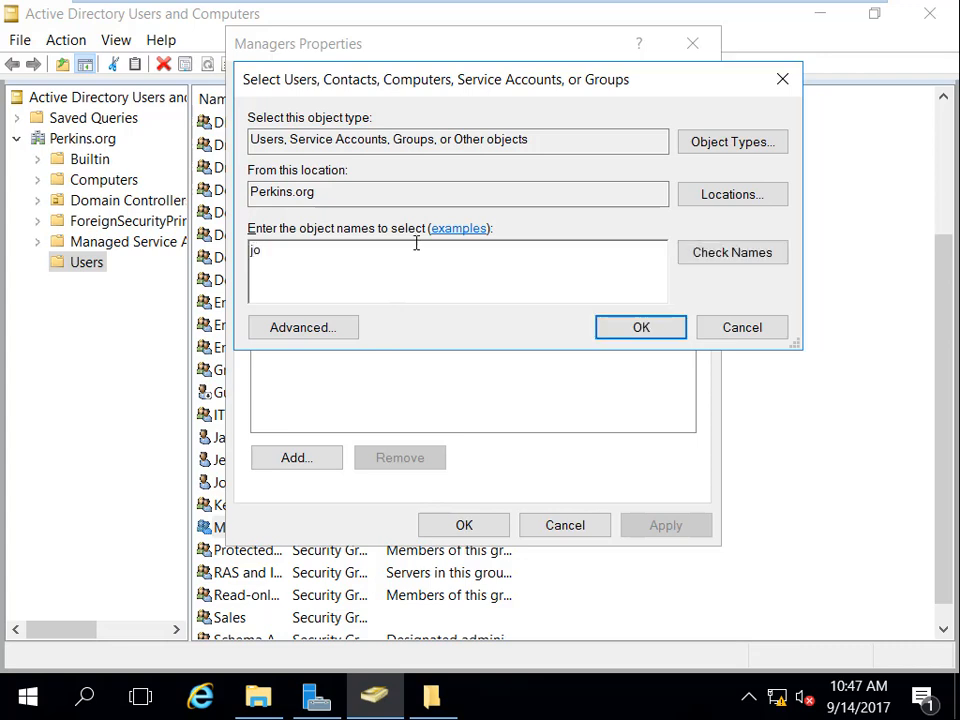
left_click(707, 262)
left_click(662, 332)
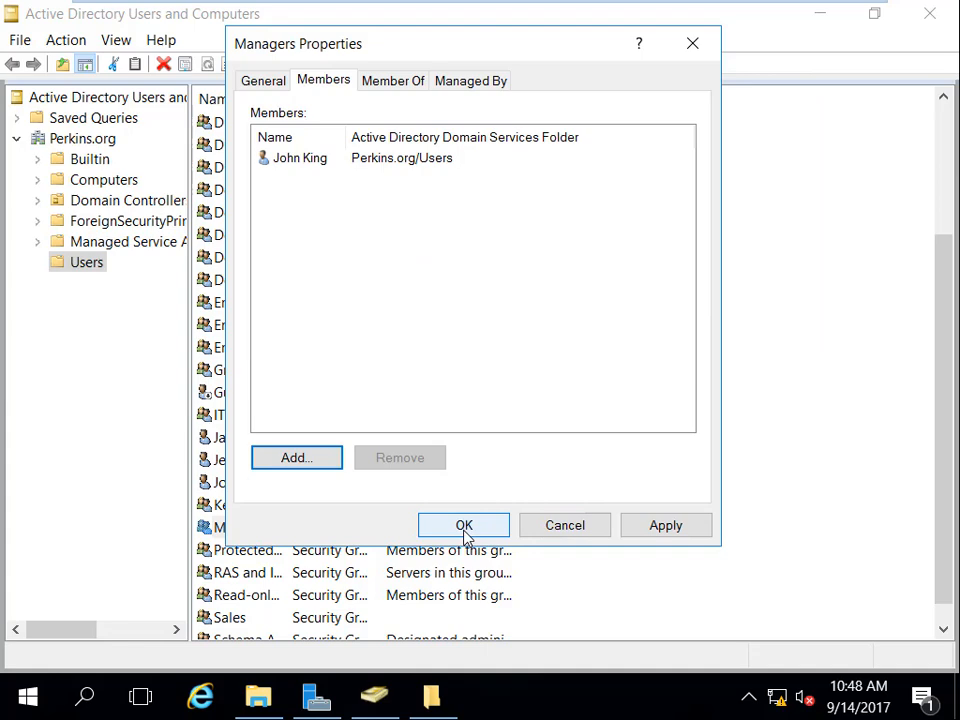
left_click(684, 535)
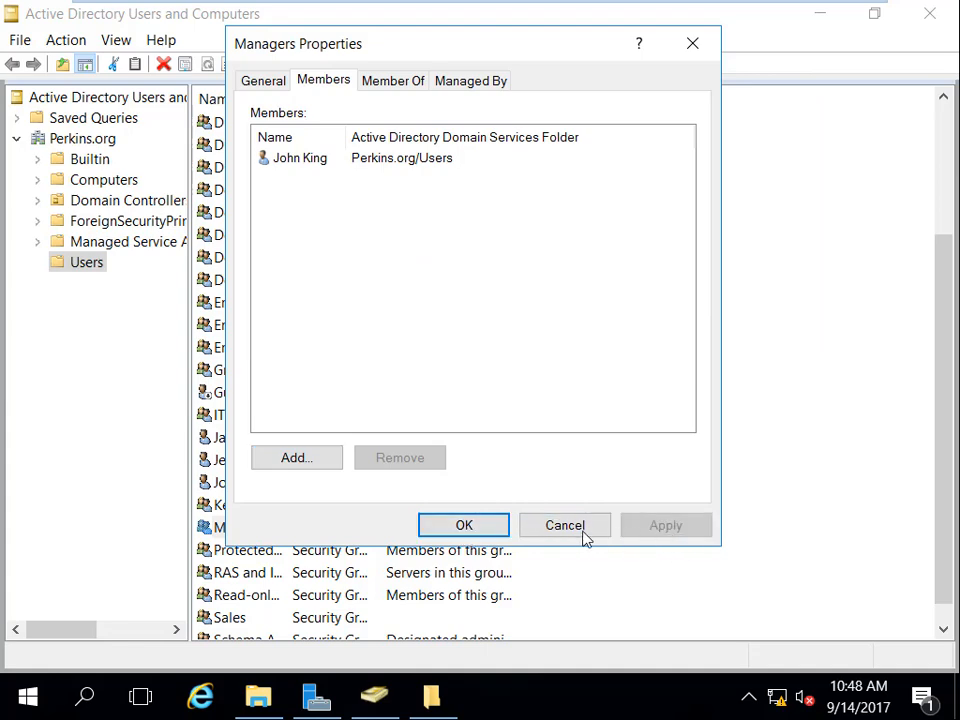
left_click(436, 520)
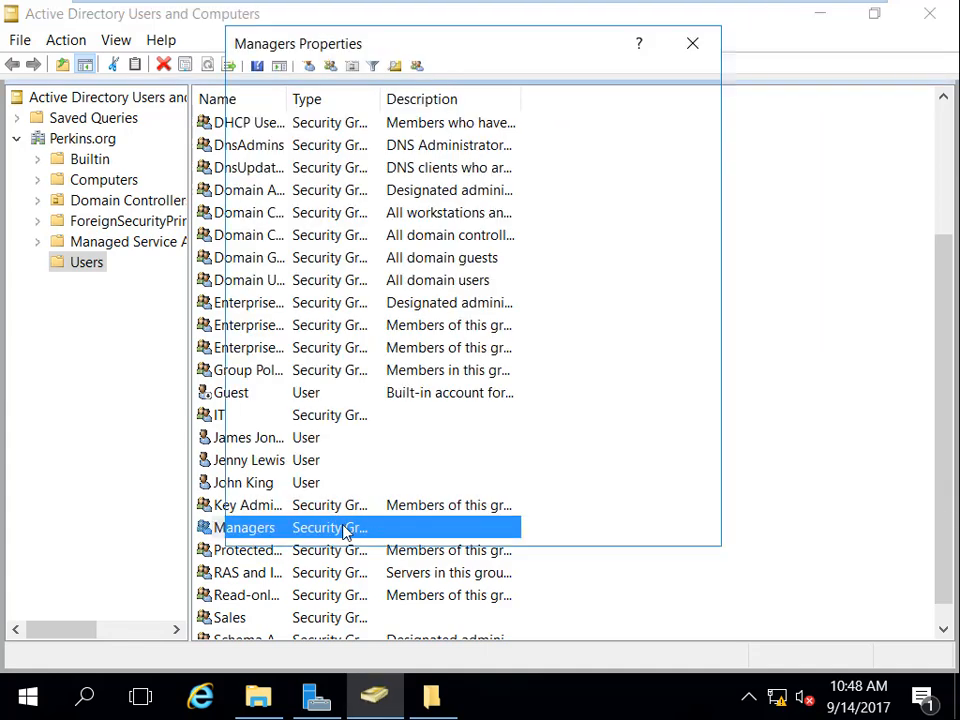
left_click(337, 86)
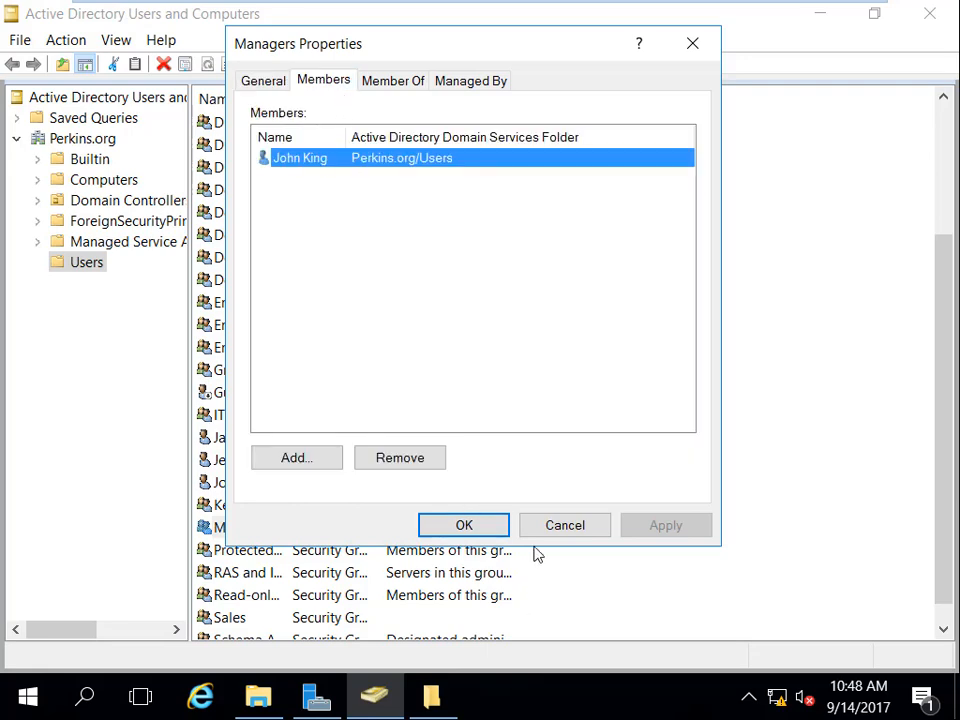
left_click(561, 530)
Add the Managers group to Payment Records' share permissions with Full Control and apply
left_click(816, 16)
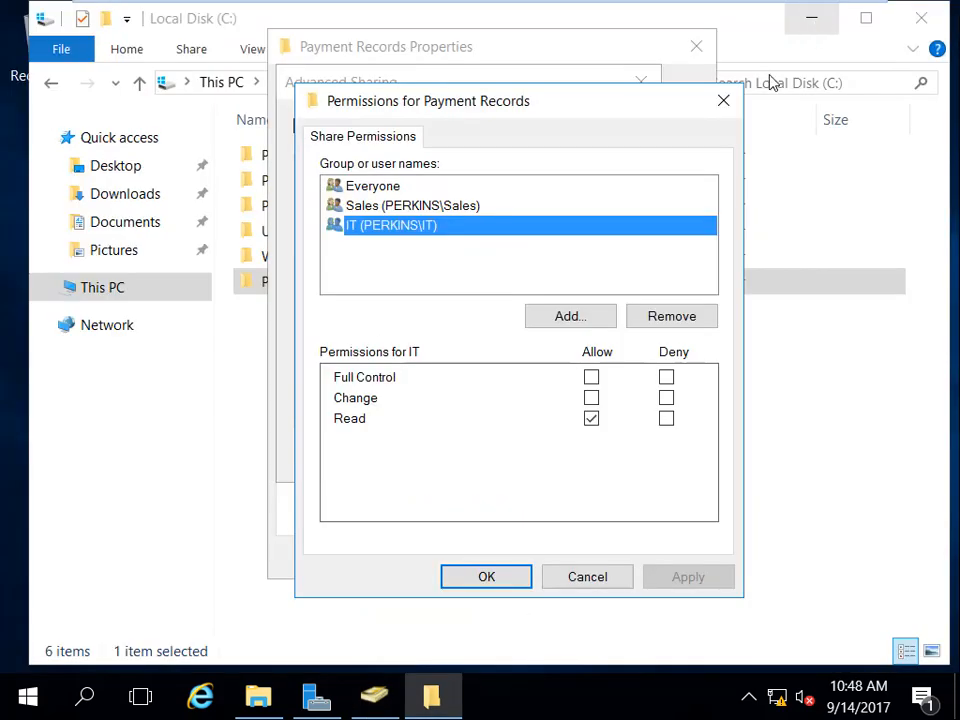
left_click(575, 318)
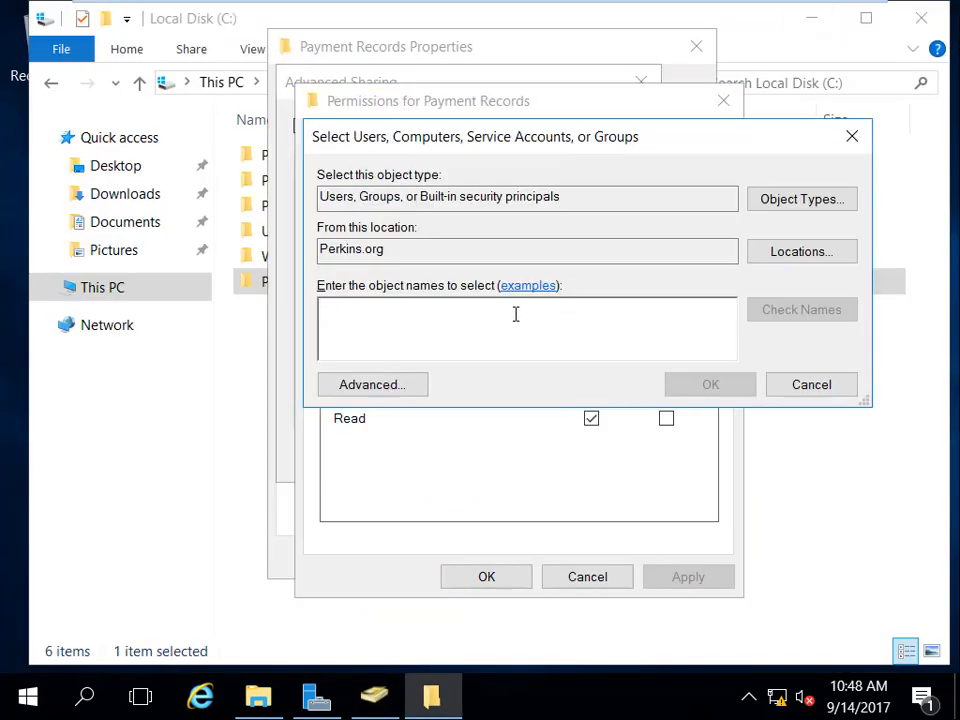
type("ma")
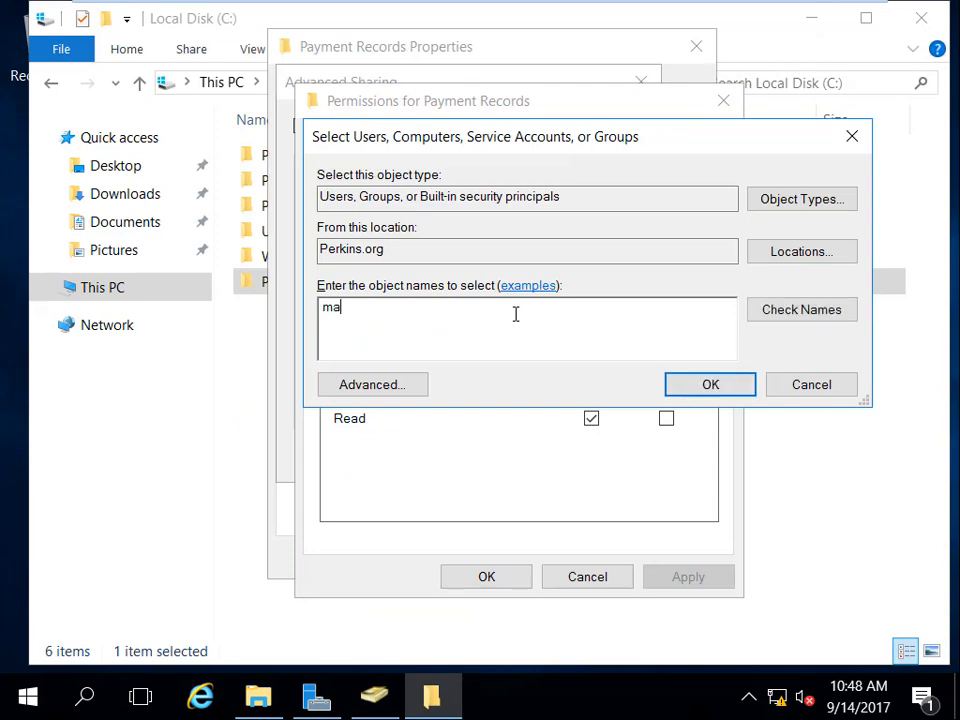
type("na")
left_click(756, 312)
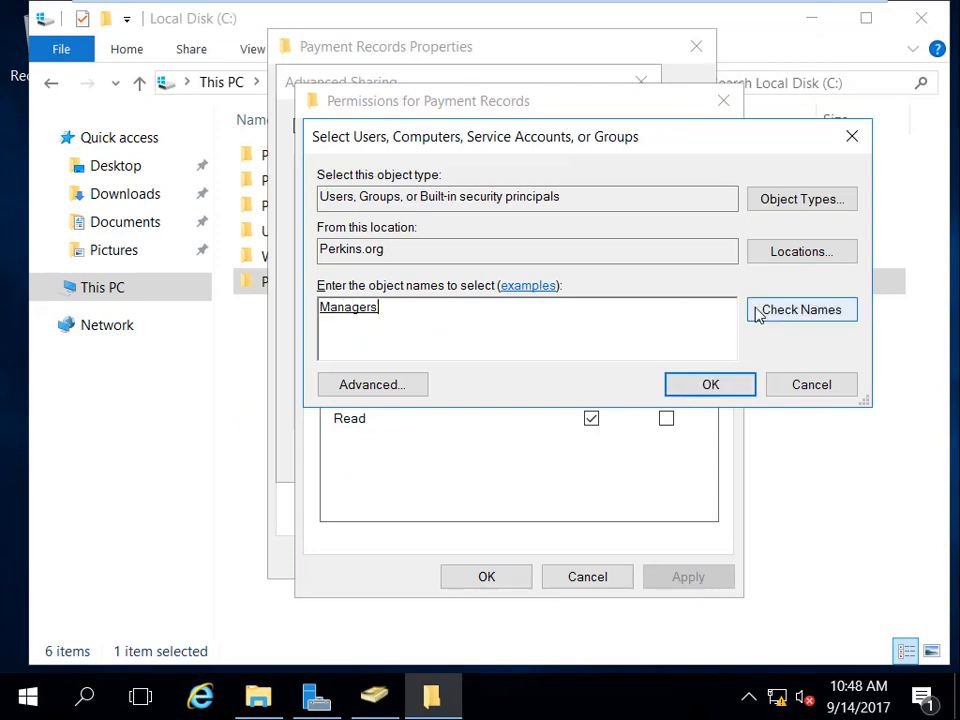
left_click(688, 383)
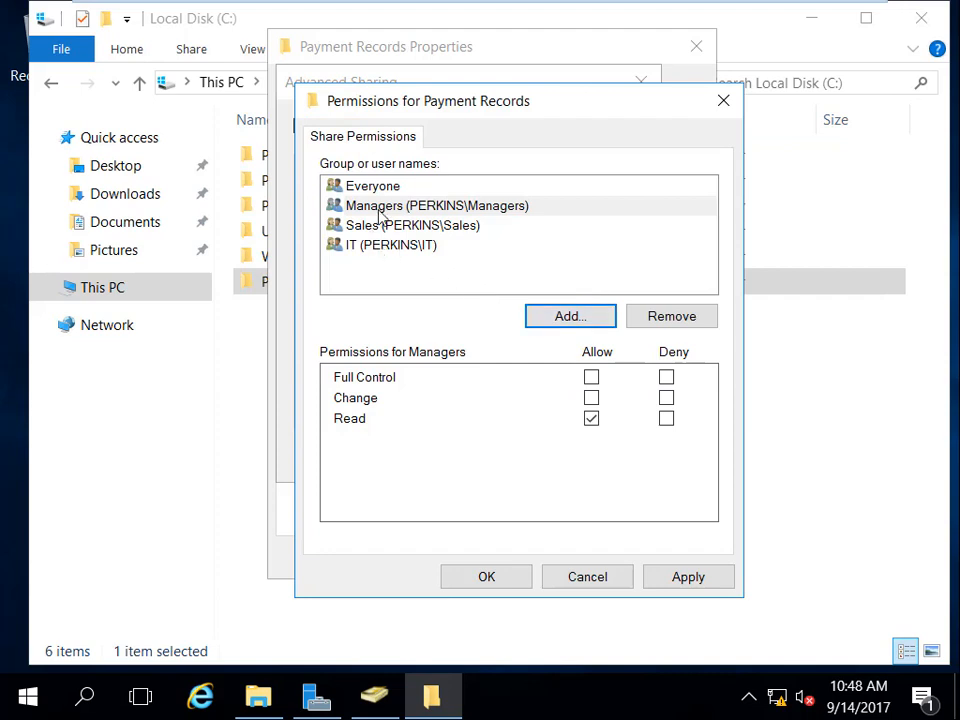
left_click(591, 377)
left_click(688, 577)
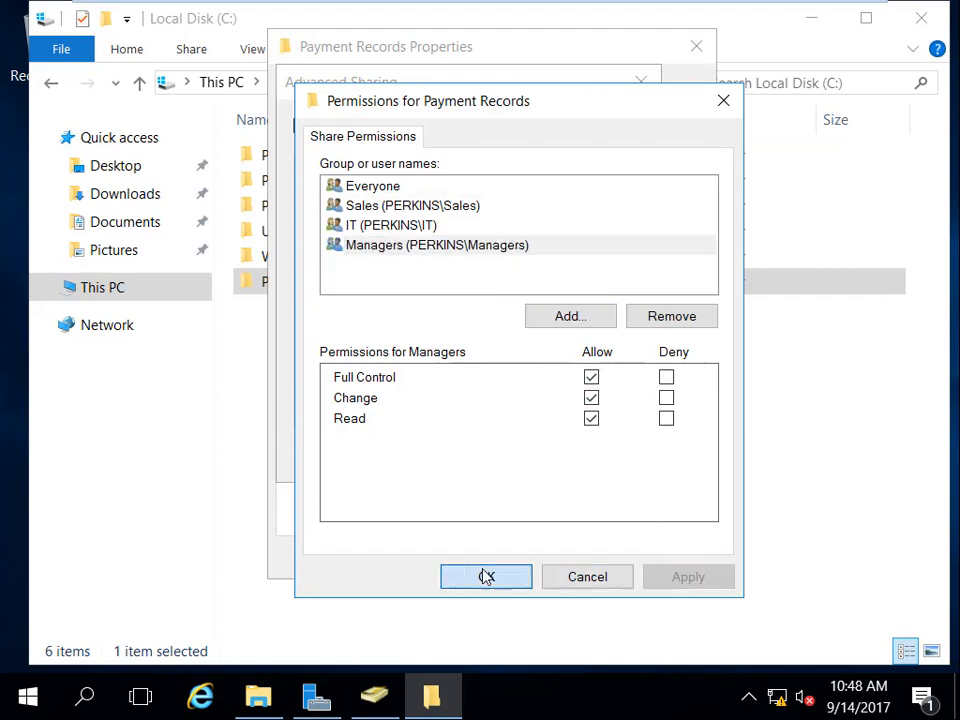
Apply and close the Advanced Sharing settings for Payment Records
left_click(487, 576)
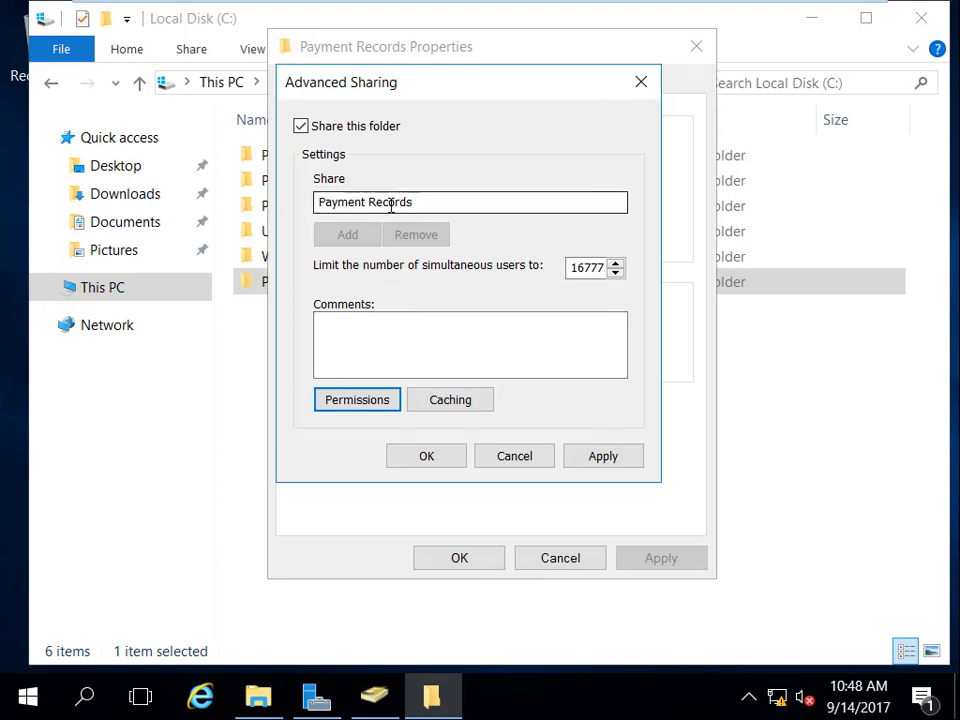
left_click(594, 456)
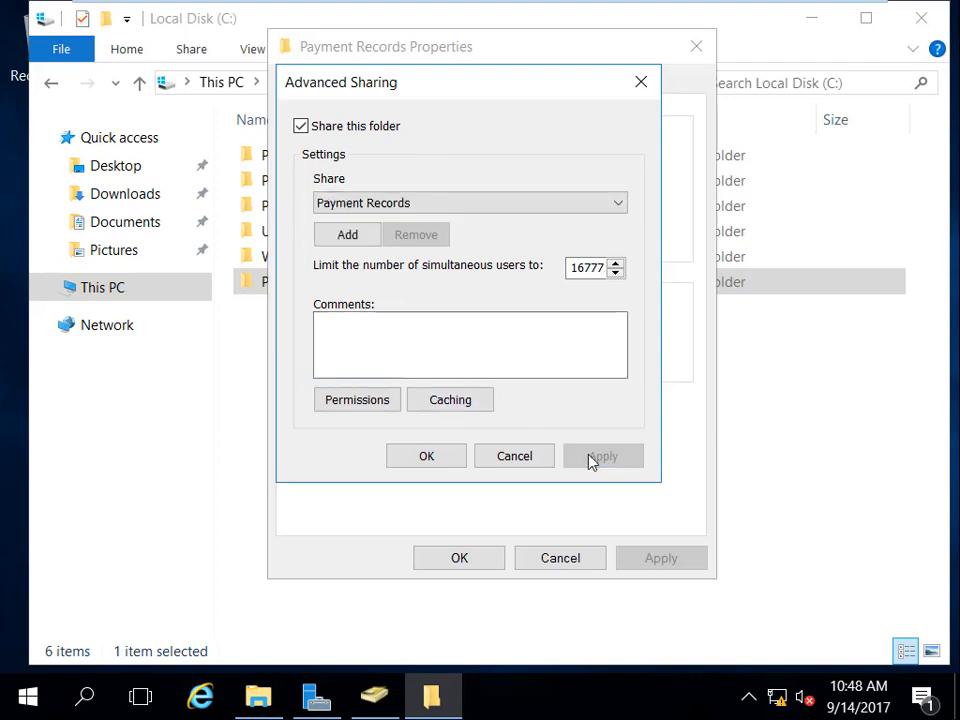
left_click(426, 457)
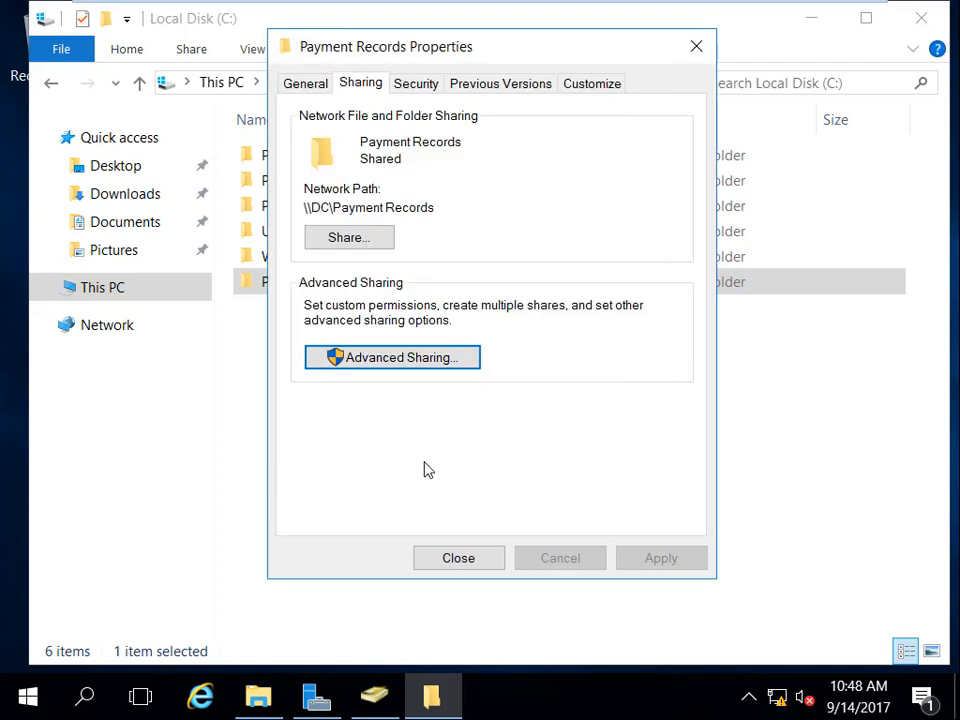
Review the Payment Records Security tab permissions, then switch to the CA virtual machine
left_click(417, 84)
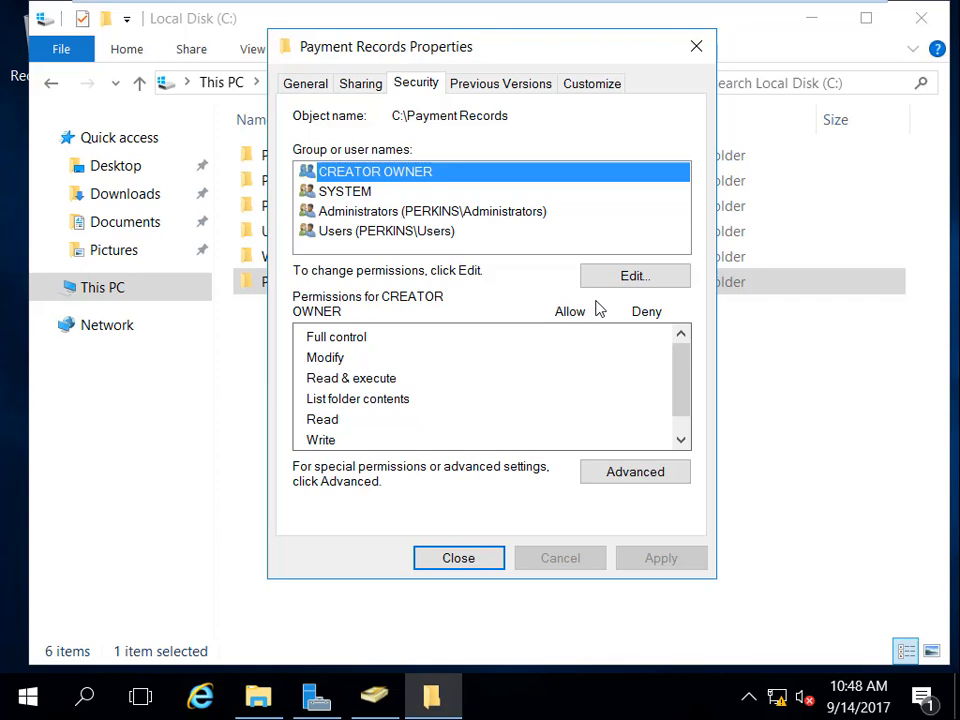
mouse_move(561, 5)
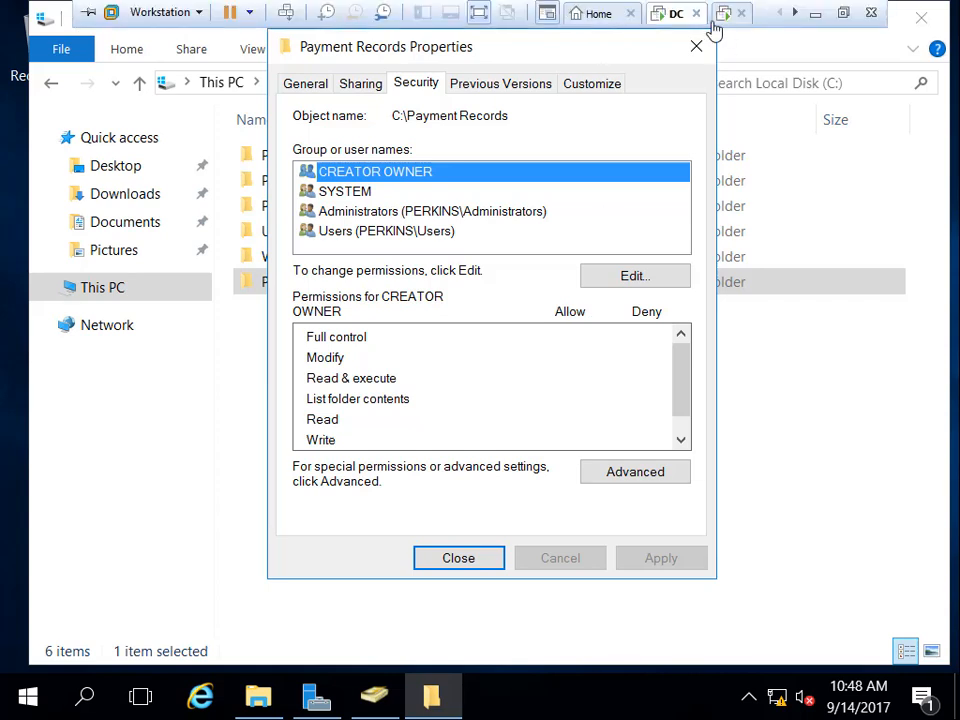
left_click(795, 14)
left_click(658, 16)
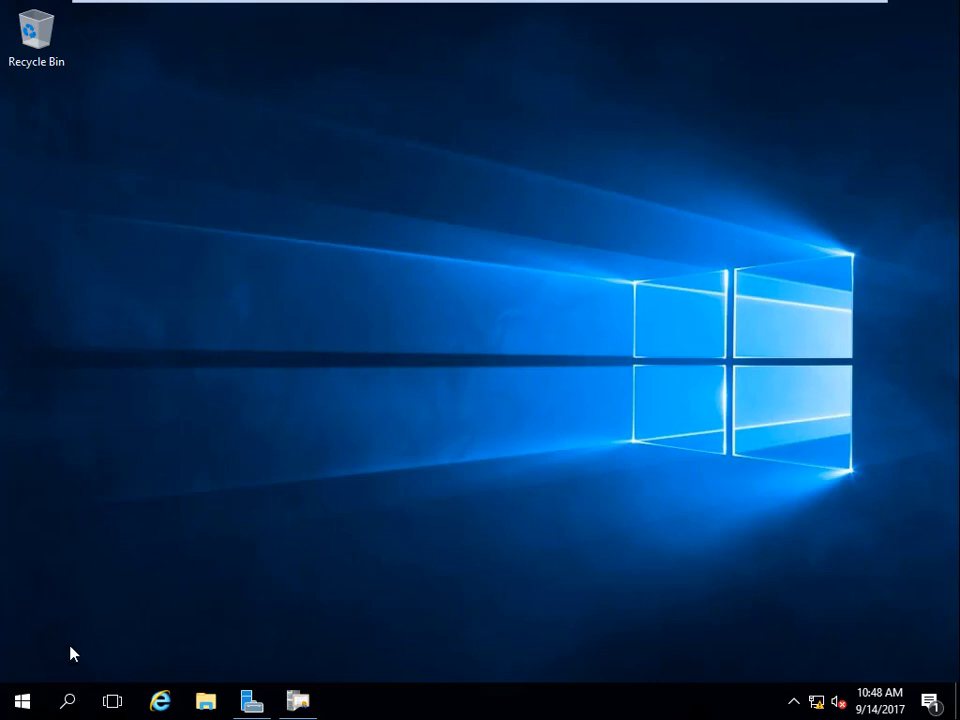
From CA, open \\dc, check that the Payment Records share opens empty, then return to DC
key("super+r")
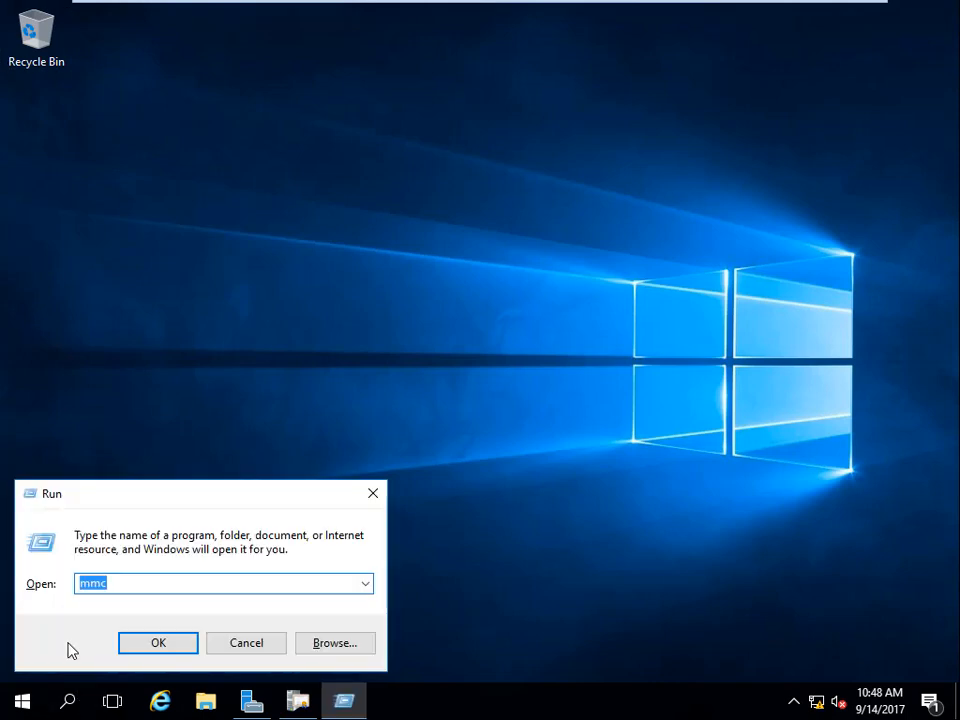
type("\\\\dc")
key("Return")
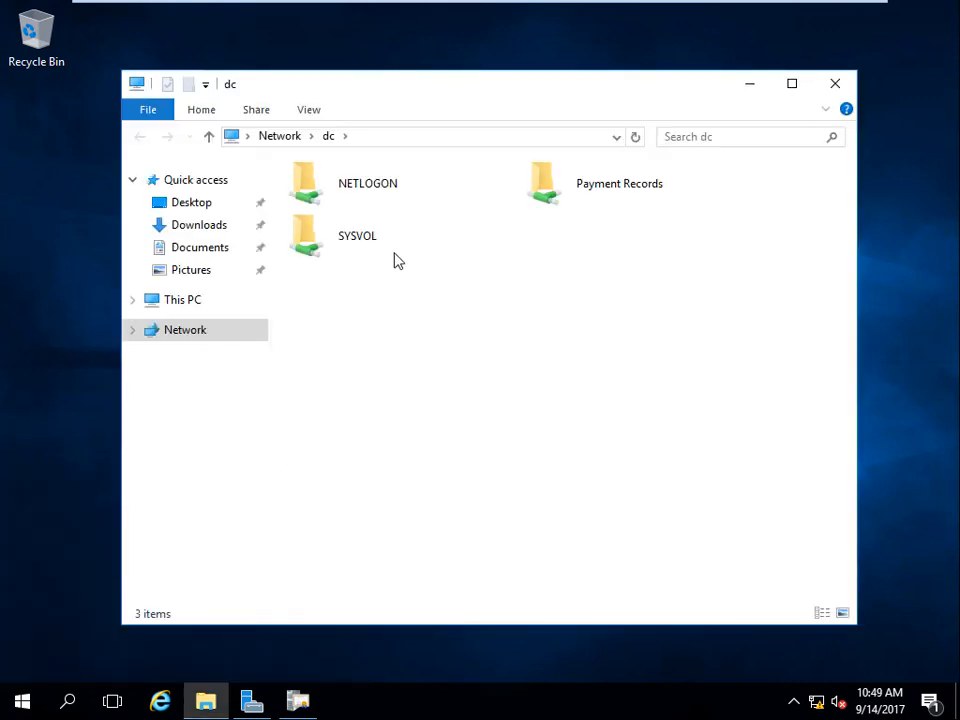
double_click(617, 195)
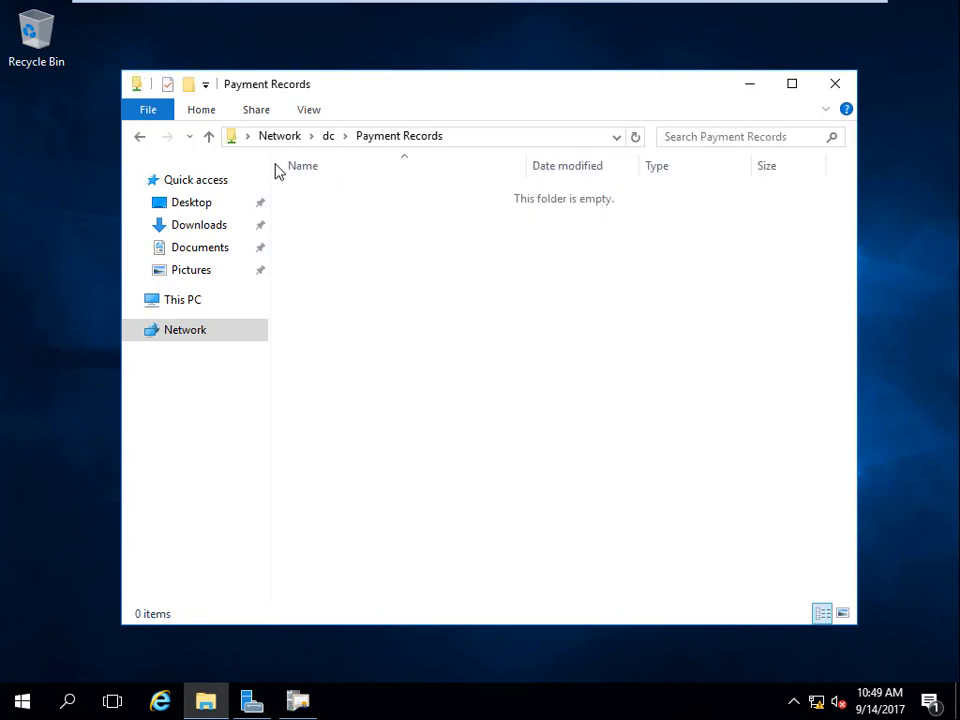
left_click(140, 138)
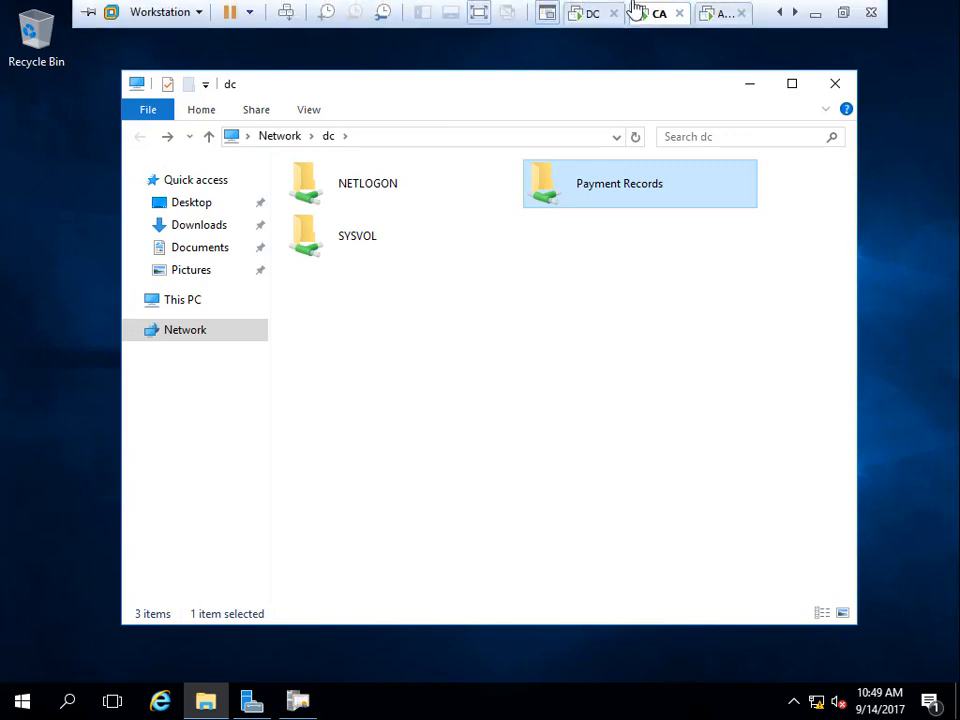
left_click(600, 20)
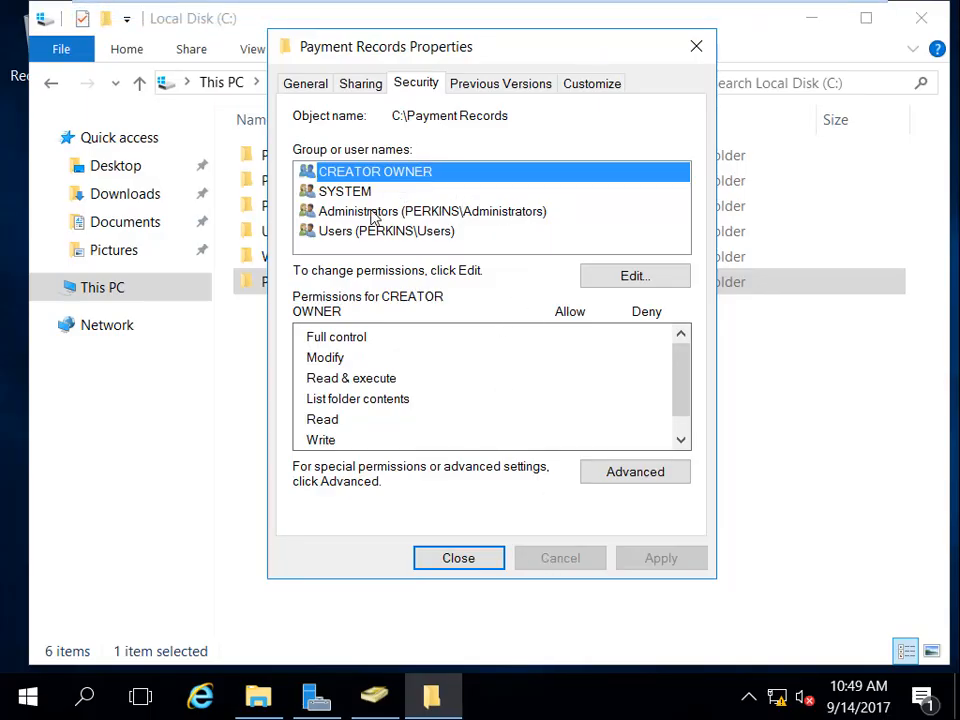
Add the Managers group to the Payment Records security permissions list
left_click(638, 288)
left_click(575, 395)
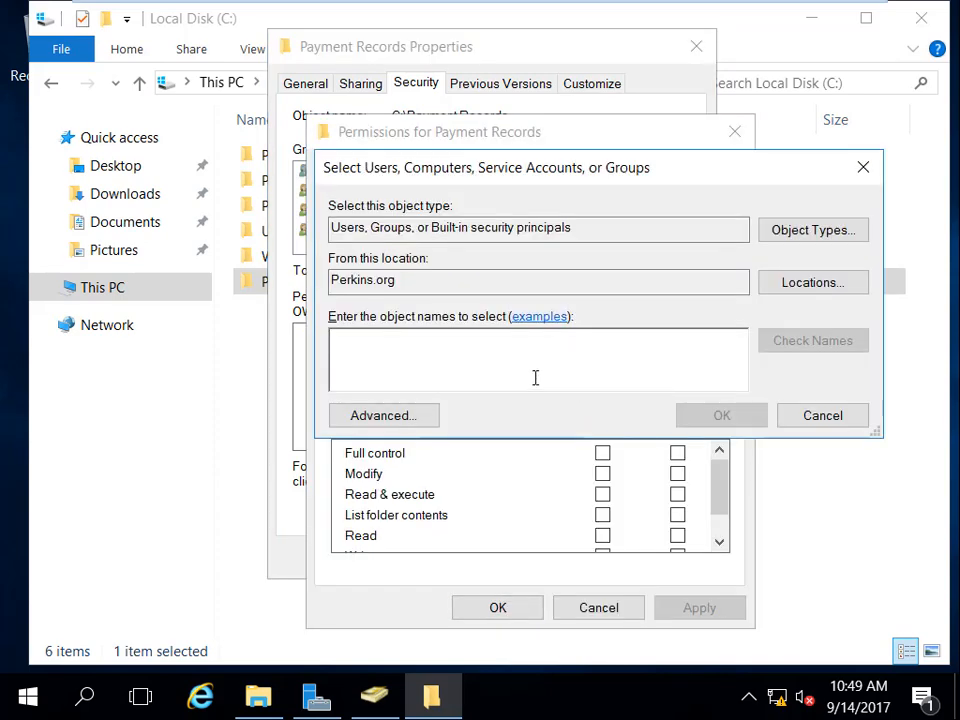
type("man")
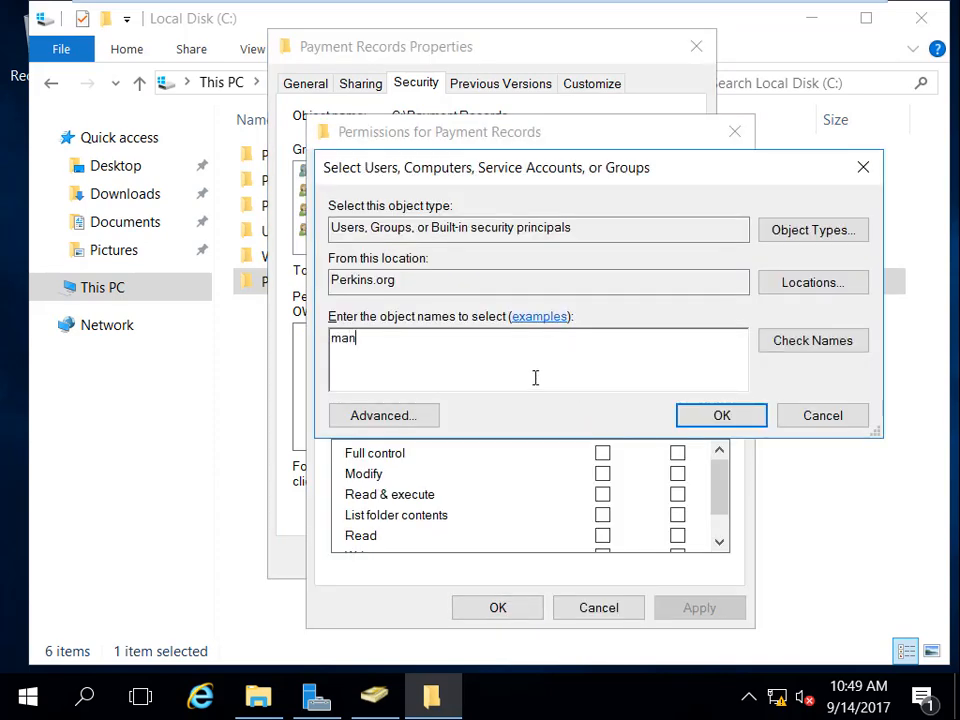
type("e")
left_click(851, 341)
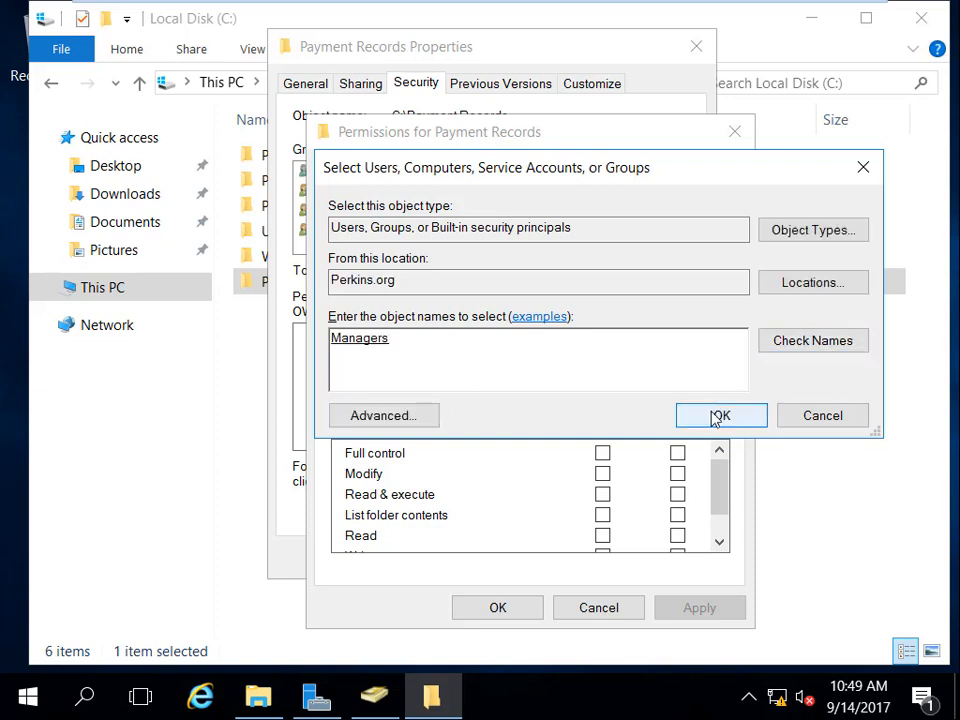
left_click(718, 416)
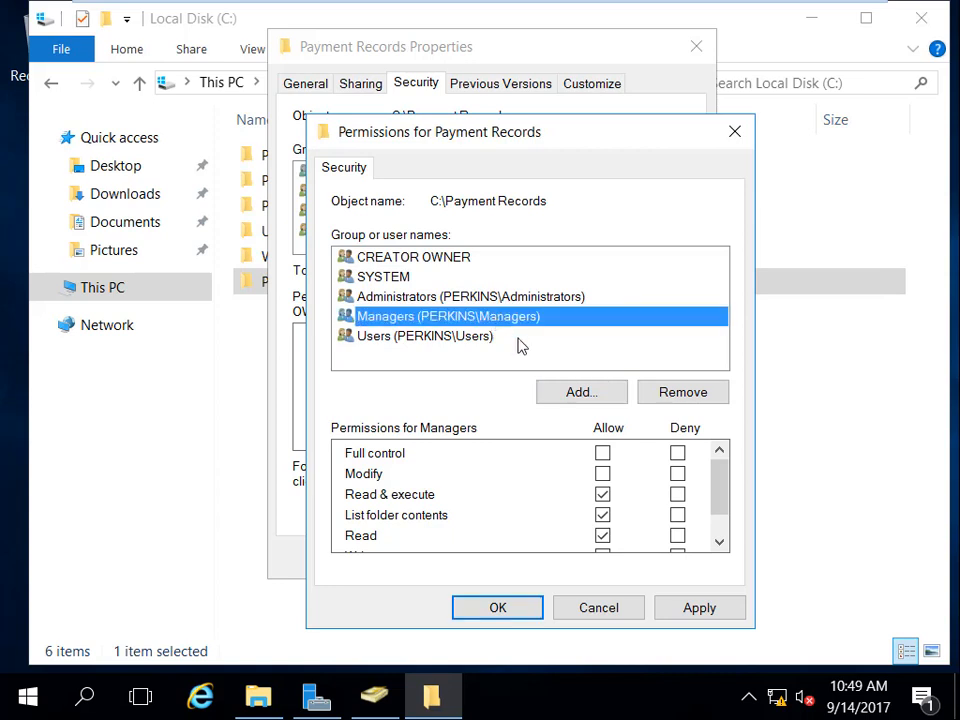
Allow Managers the Modify permission on the folder
mouse_move(722, 497)
left_mouse_down()
mouse_move(724, 515)
mouse_move(722, 490)
left_mouse_up()
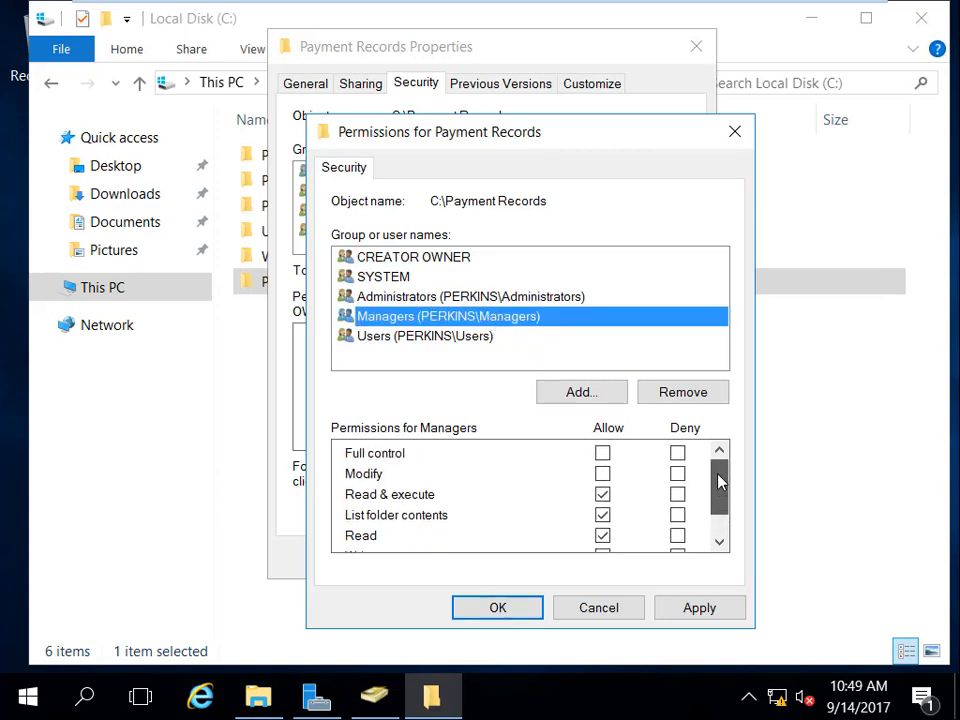
left_click(604, 476)
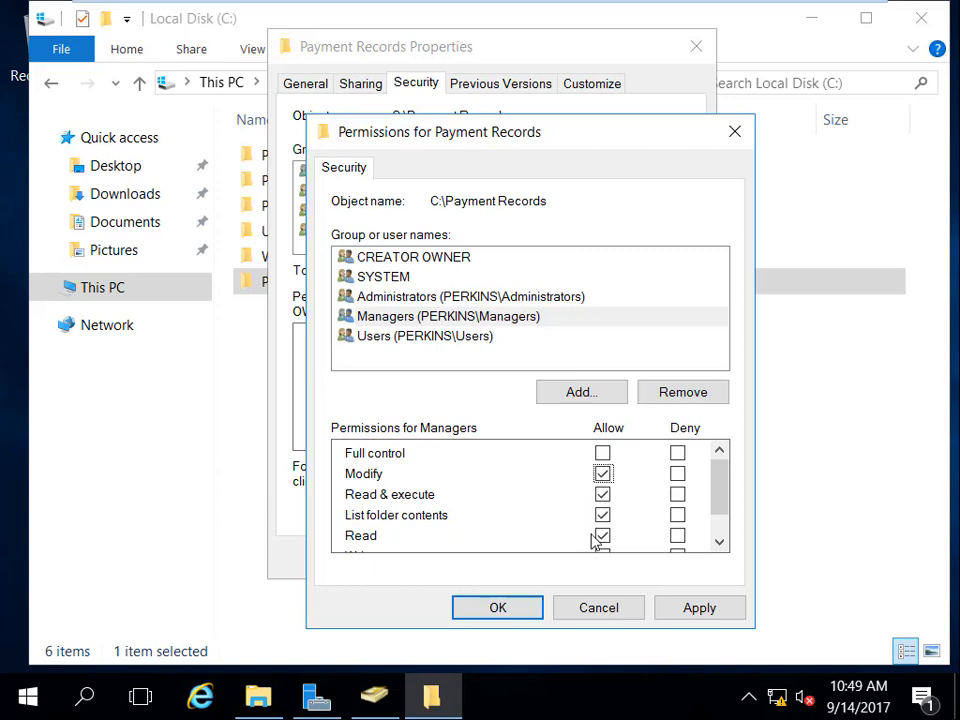
scroll(596, 540, "down", 1)
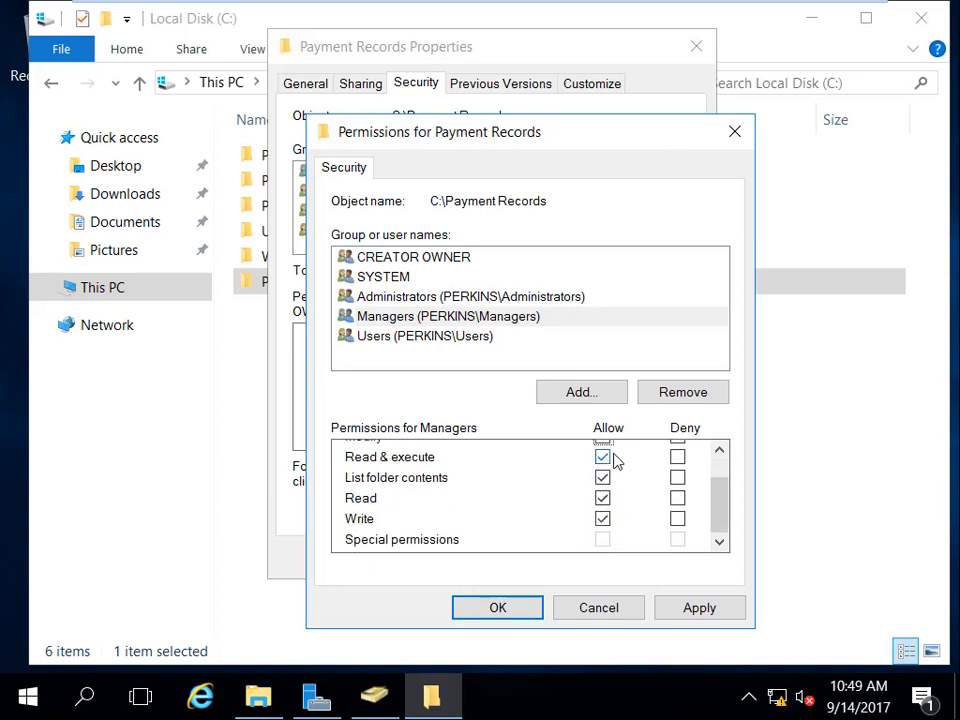
scroll(620, 465, "up", 1)
left_click(603, 474)
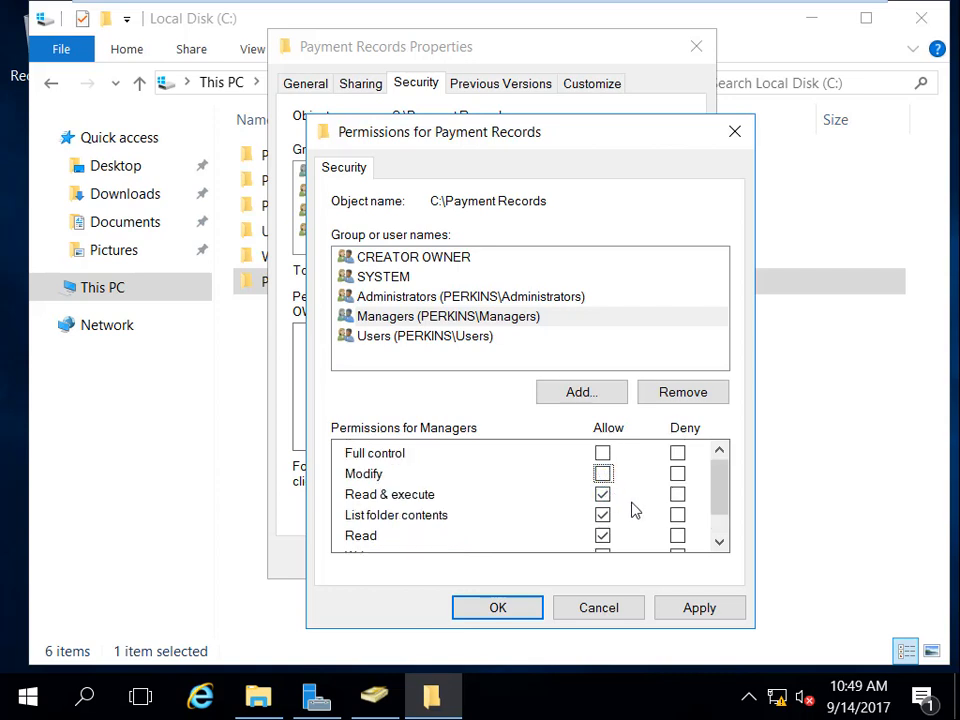
scroll(632, 511, "down", 1)
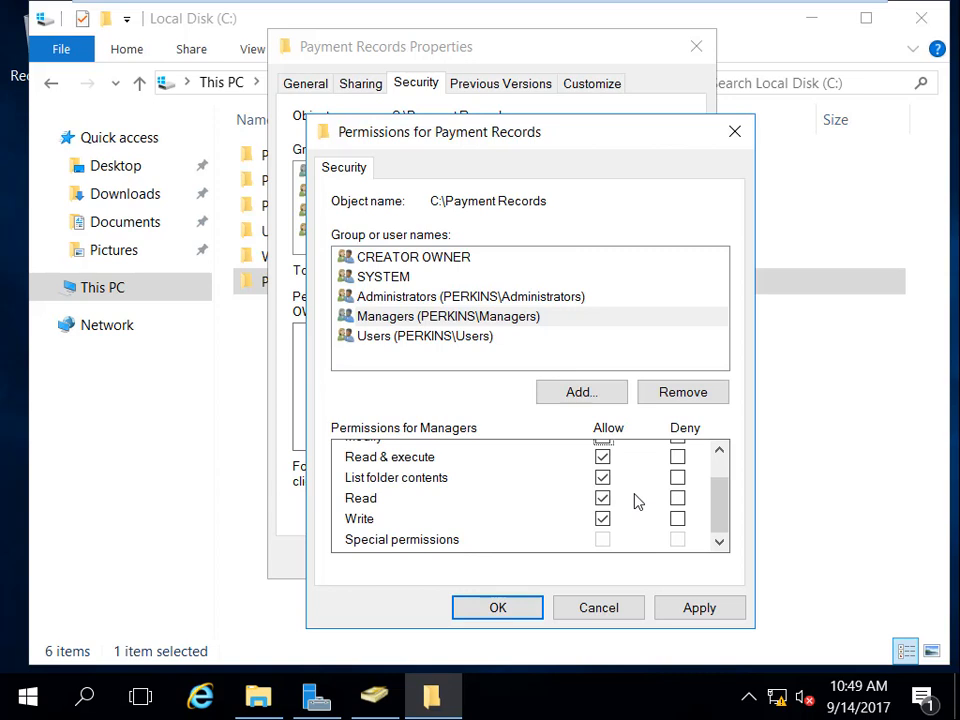
scroll(634, 500, "up", 1)
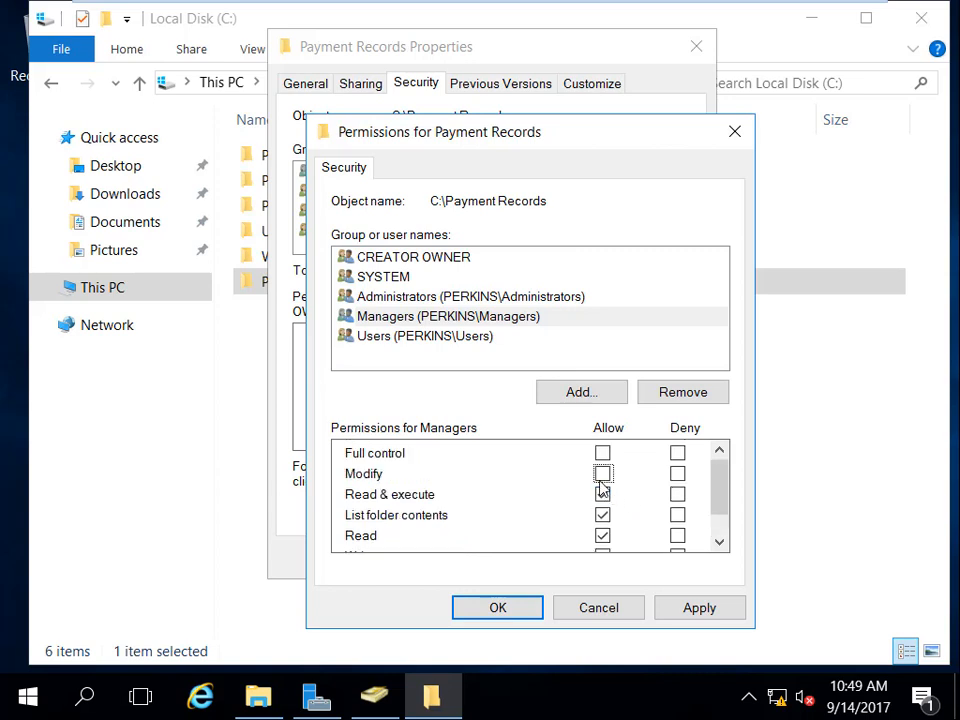
left_click(602, 476)
Add the IT group and allow it Full control of Payment Records
left_click(561, 392)
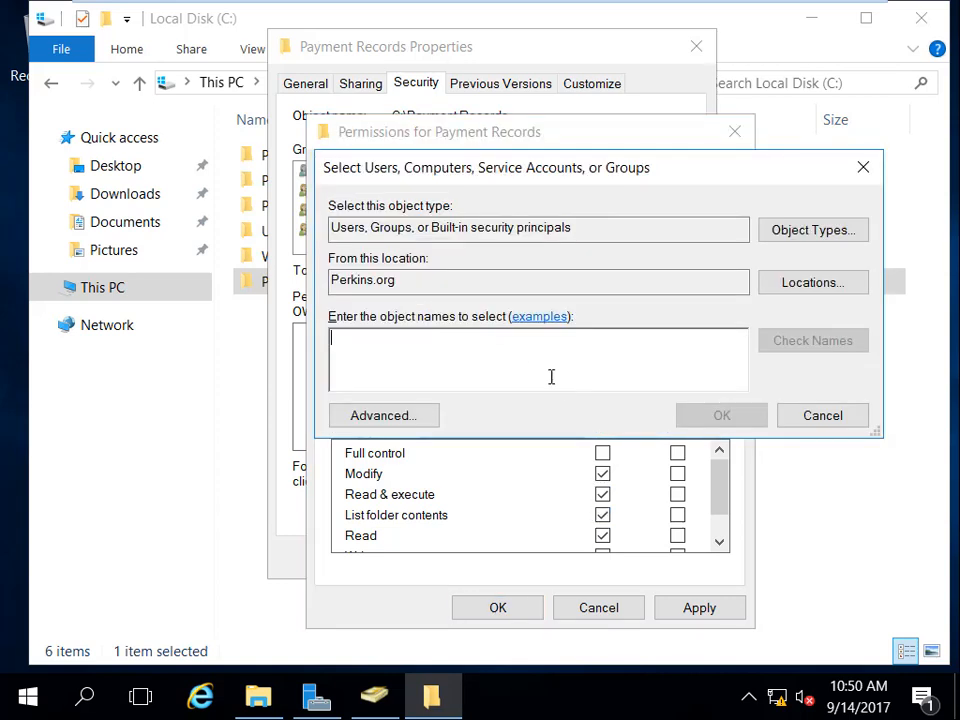
type("it")
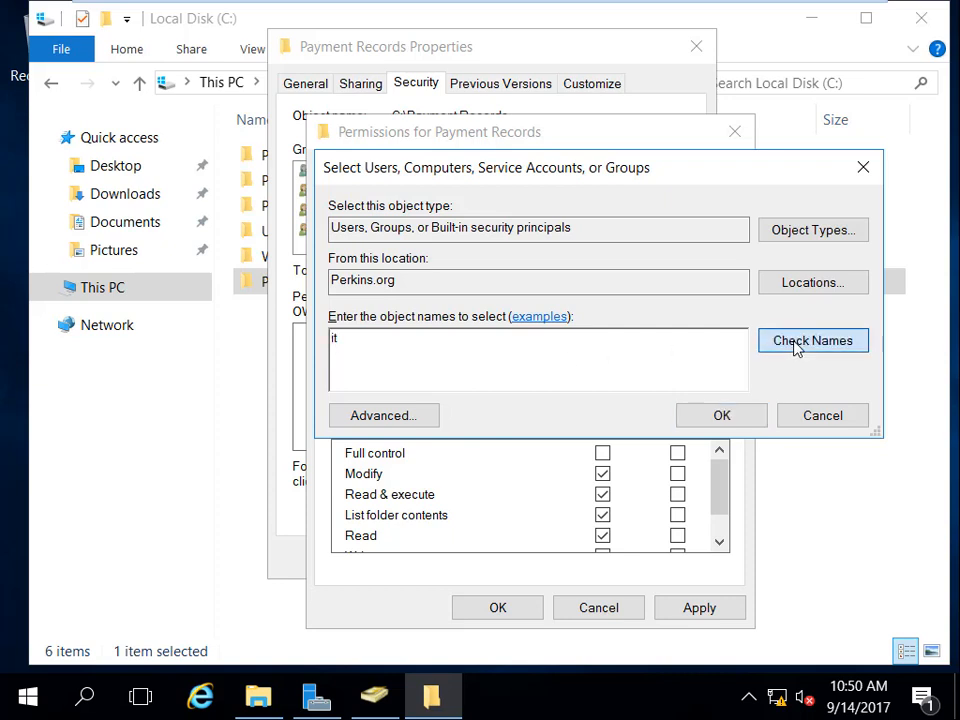
left_click(797, 341)
left_click(733, 414)
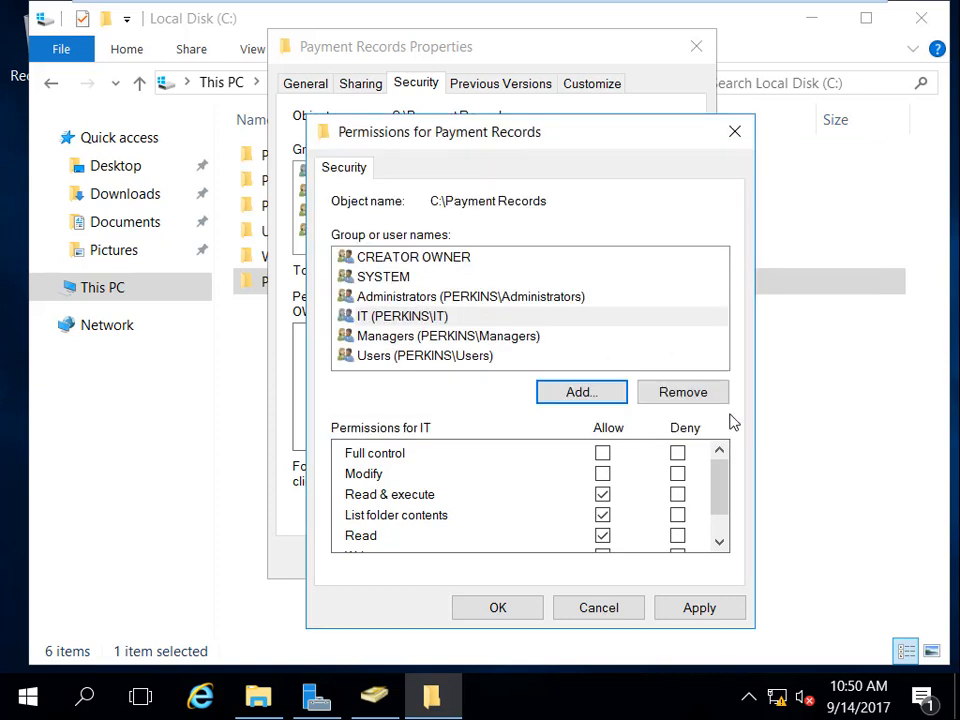
left_click(602, 454)
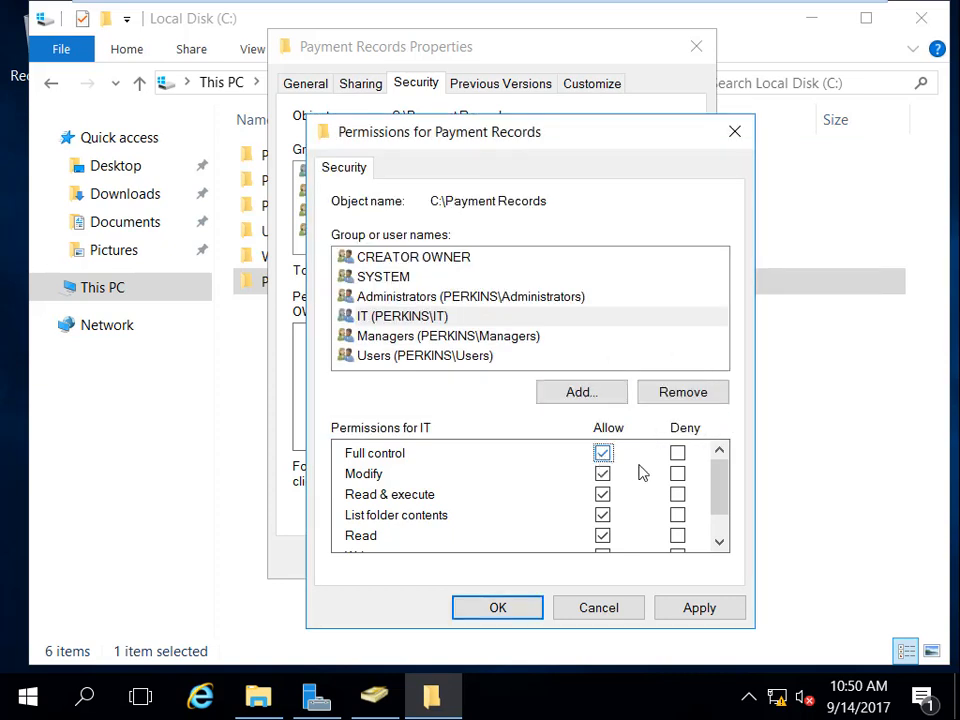
Add the Sales group with Write allowed, then apply and save the permissions
left_click(562, 391)
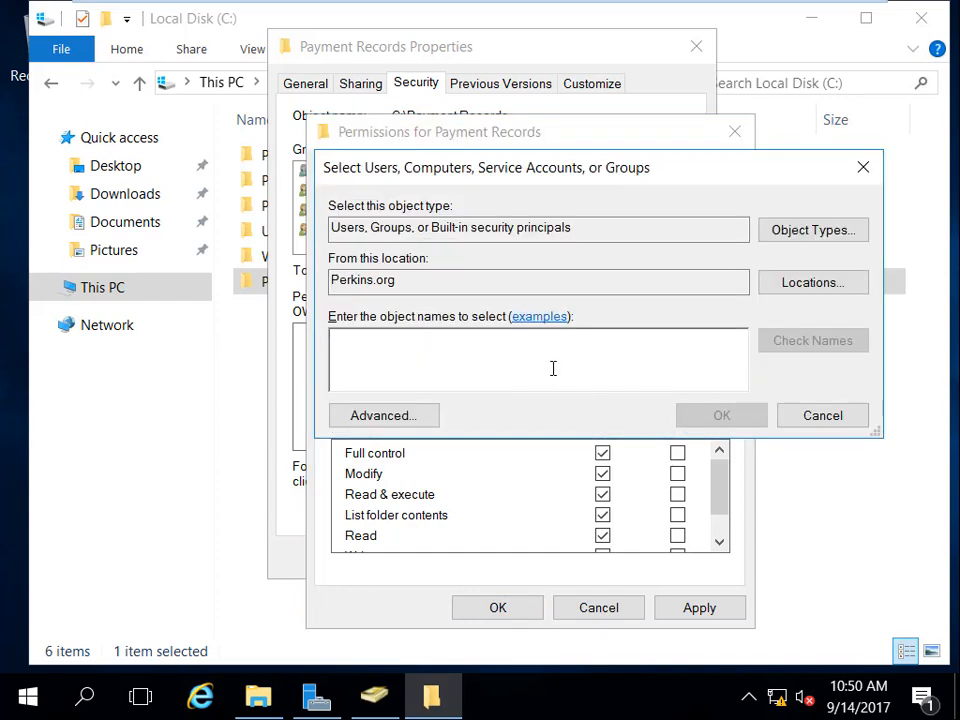
type("sa")
left_click(835, 342)
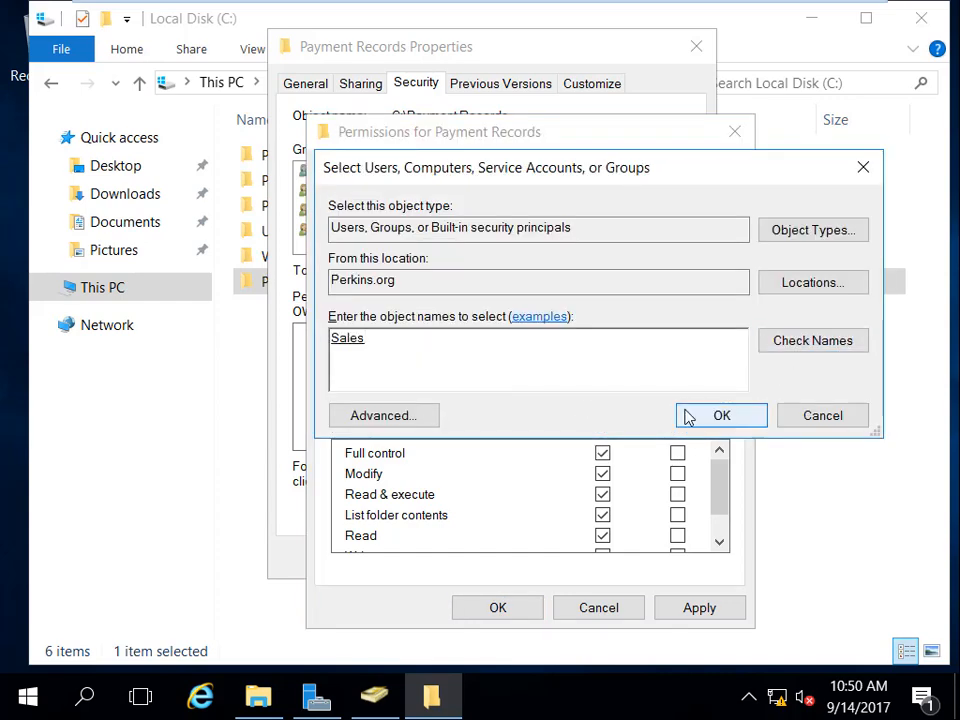
left_click(688, 417)
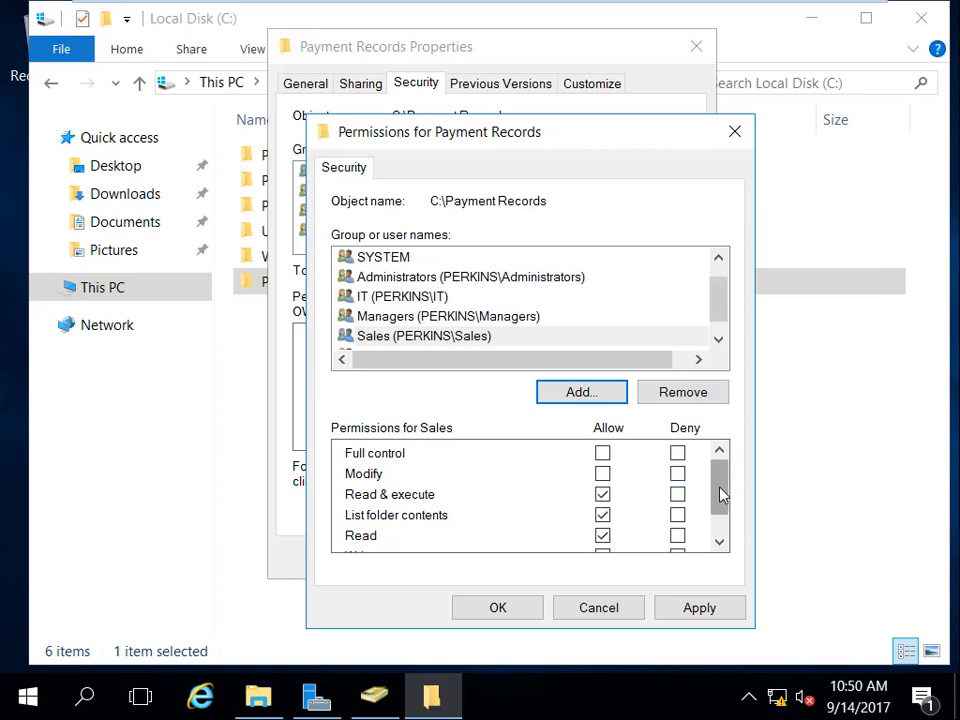
left_click_drag(722, 492, 639, 549)
left_click(602, 519)
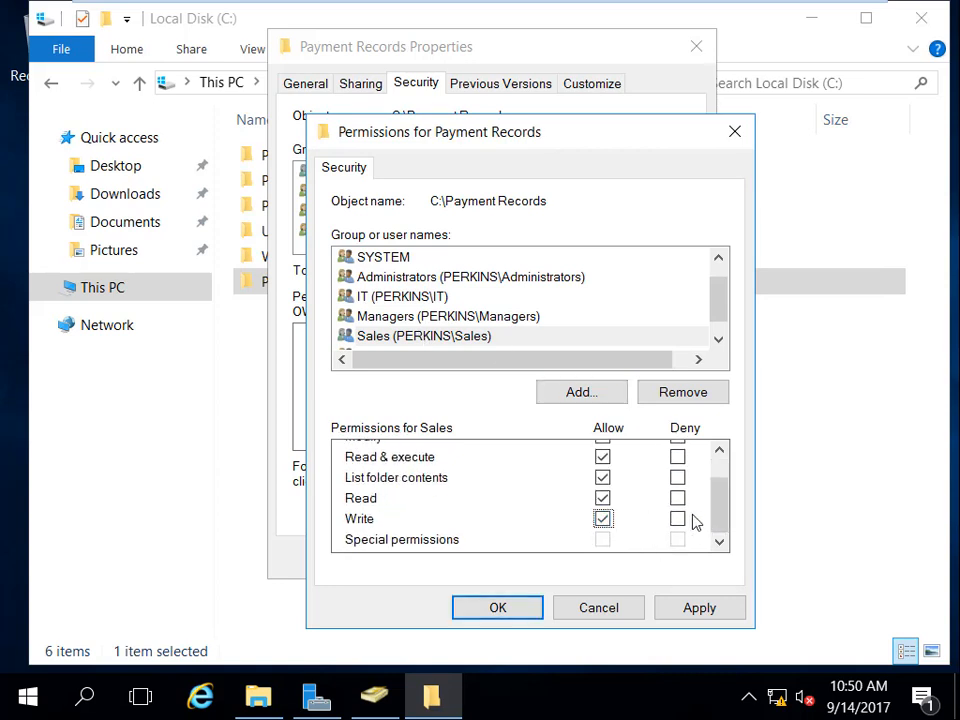
mouse_move(713, 521)
left_mouse_down()
mouse_move(716, 502)
mouse_move(718, 540)
left_mouse_up()
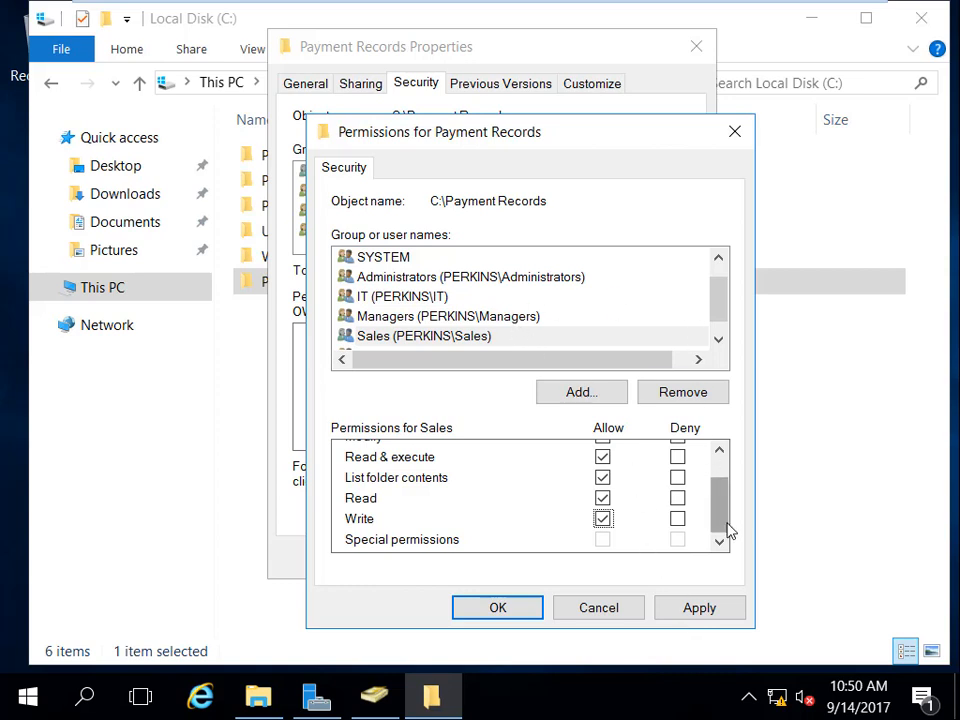
mouse_move(729, 529)
left_mouse_down()
mouse_move(720, 491)
mouse_move(722, 528)
left_mouse_up()
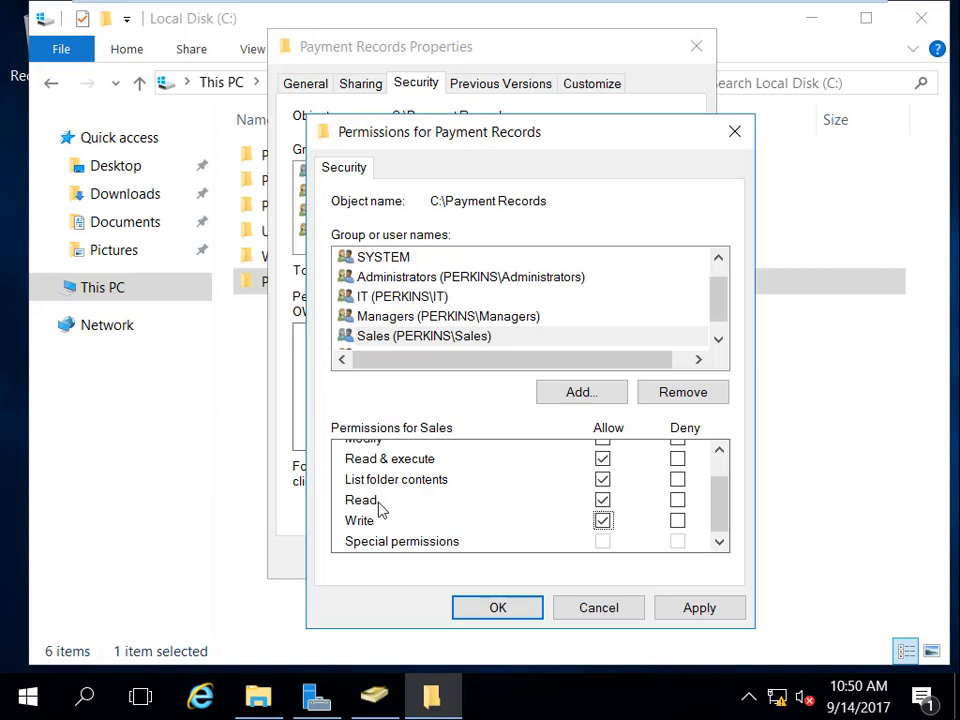
left_click(699, 610)
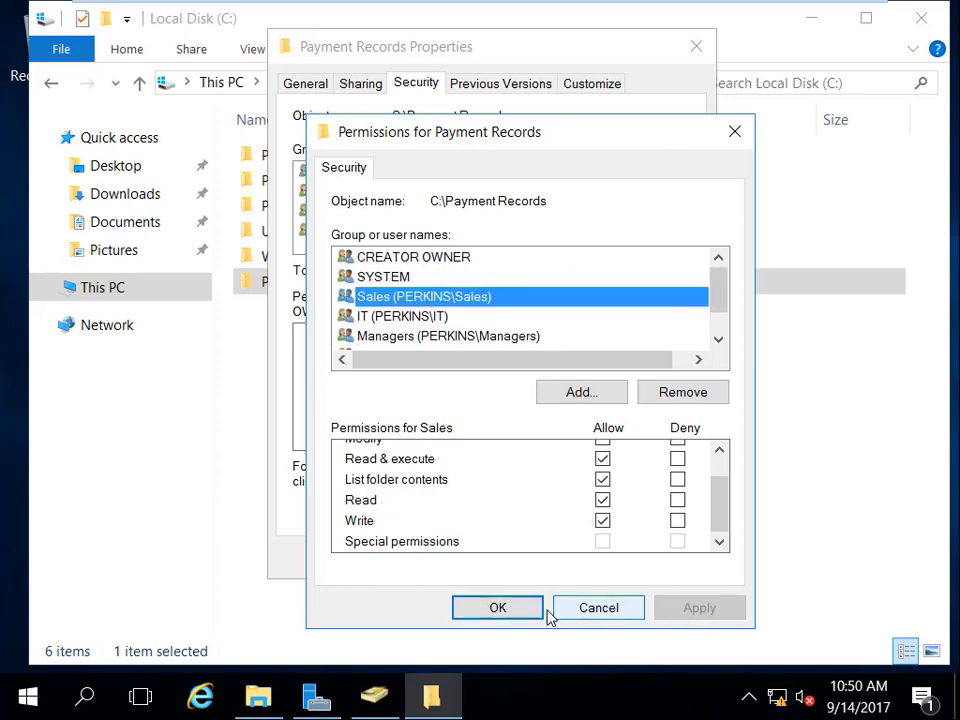
left_click(516, 614)
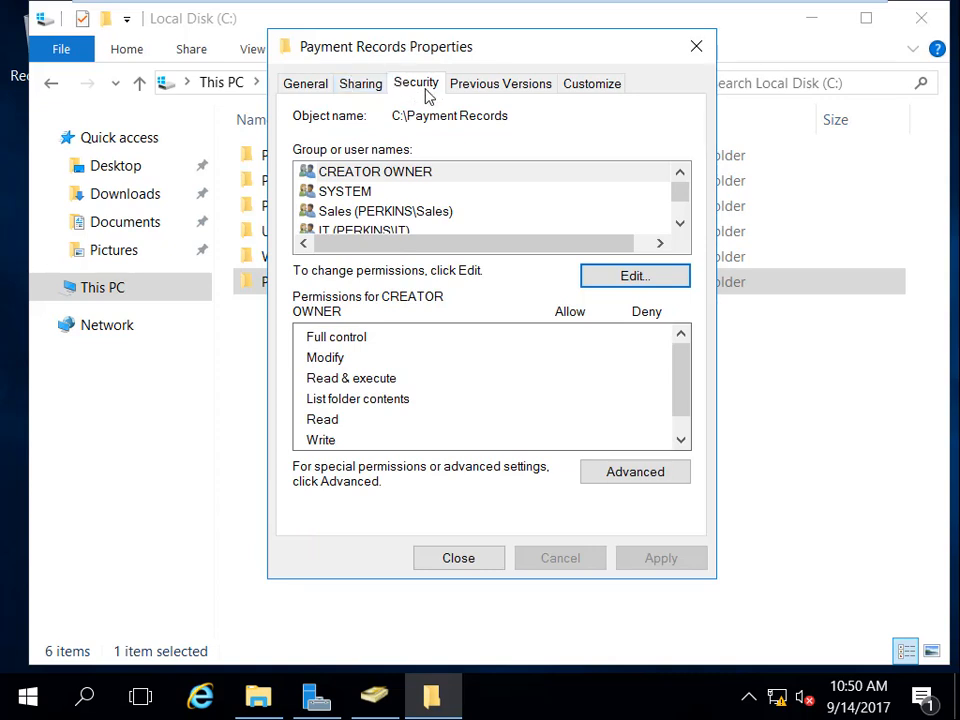
Start a new Advanced Sharing share for Payment Records and name it Salary
left_click(361, 87)
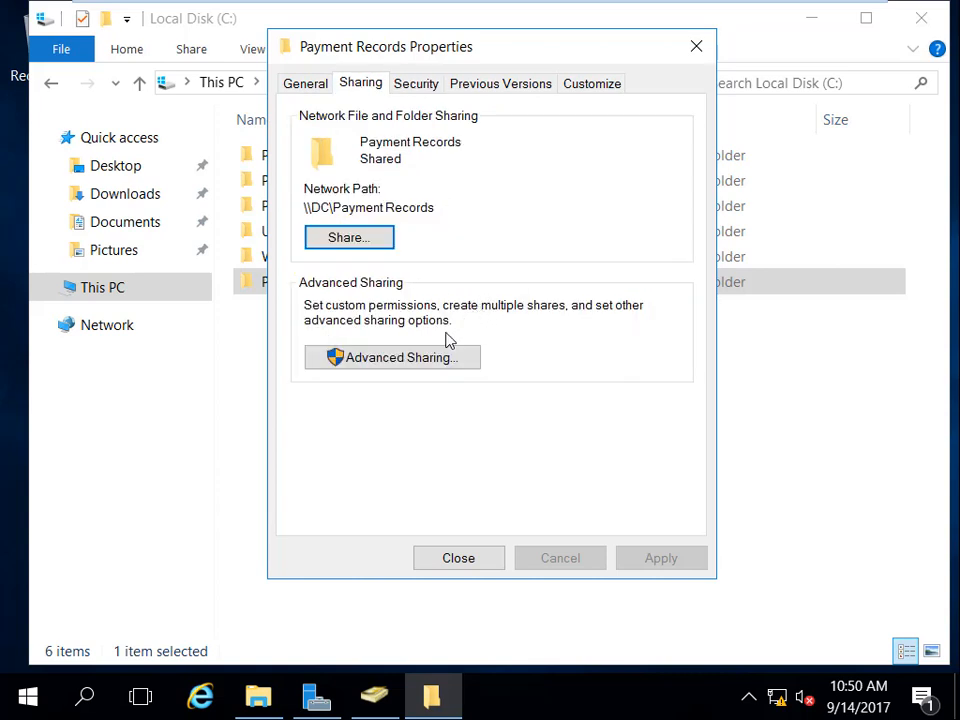
left_click(426, 362)
left_click(360, 236)
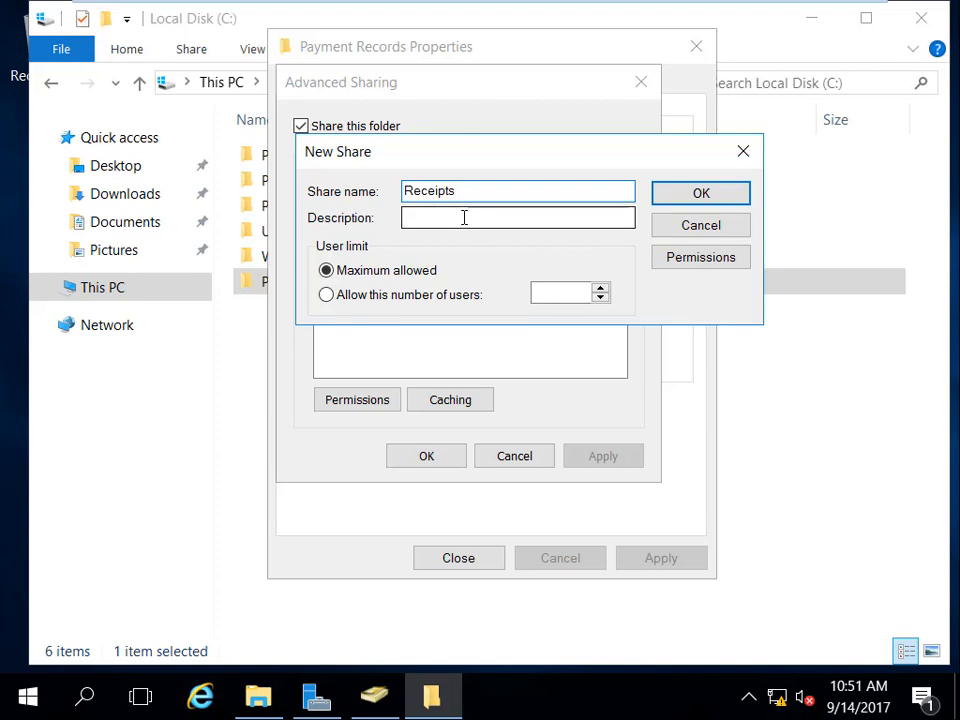
key("BackSpace")
key("BackSpace")
key("BackSpace")
key("BackSpace")
key("BackSpace")
key("BackSpace")
key("BackSpace")
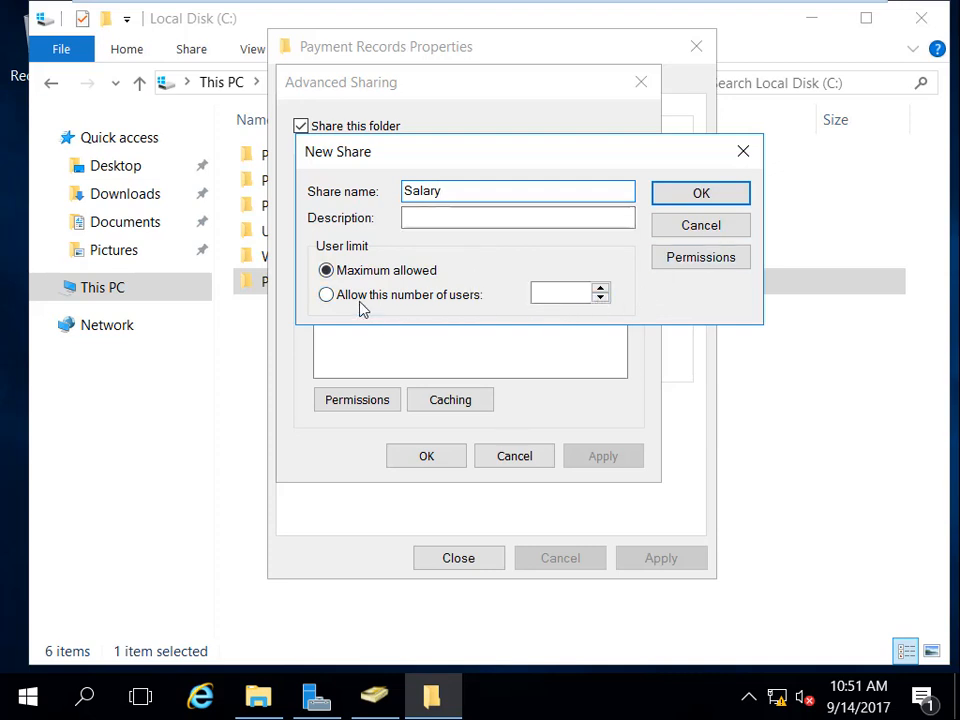
Limit the Salary share to 1 simultaneous user
left_click(586, 293)
left_click_drag(586, 293, 418, 294)
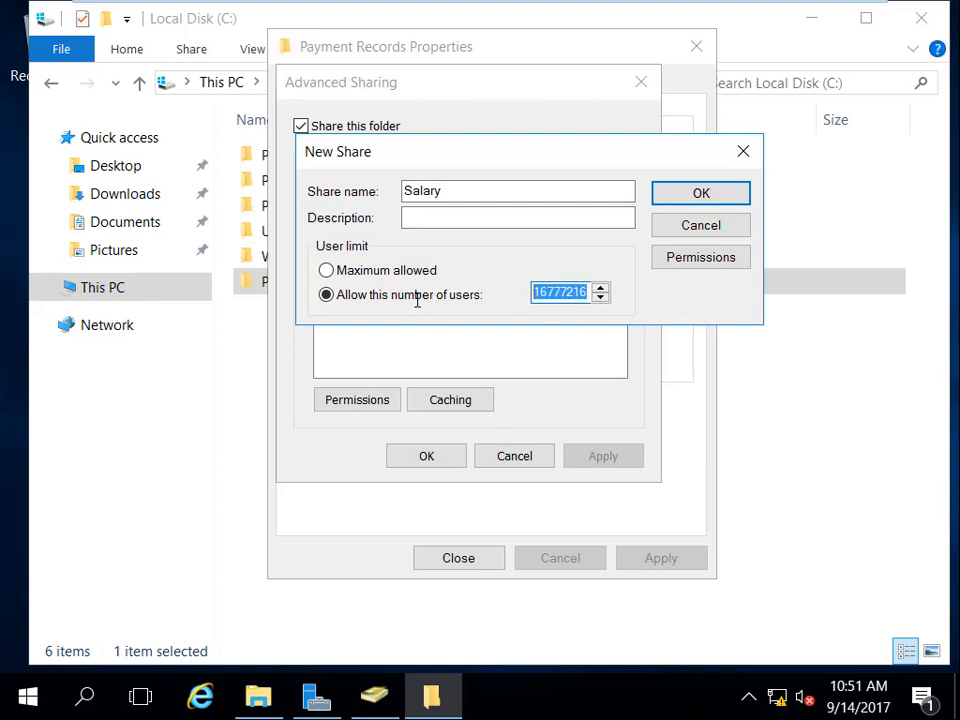
type("1")
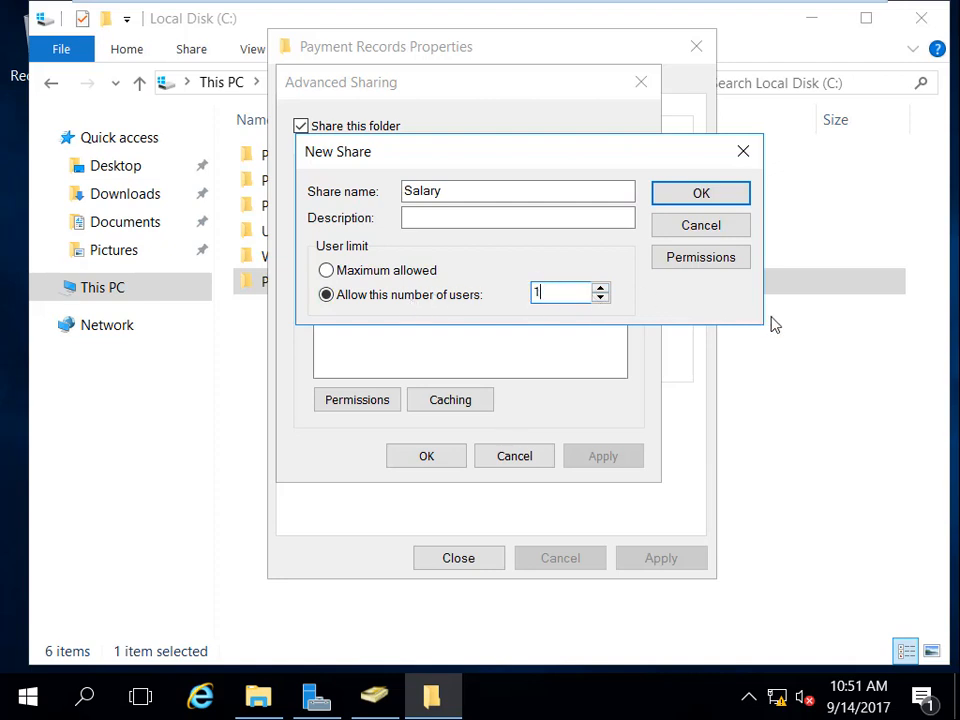
Add the Managers group to the Salary share permissions and apply
left_click(708, 264)
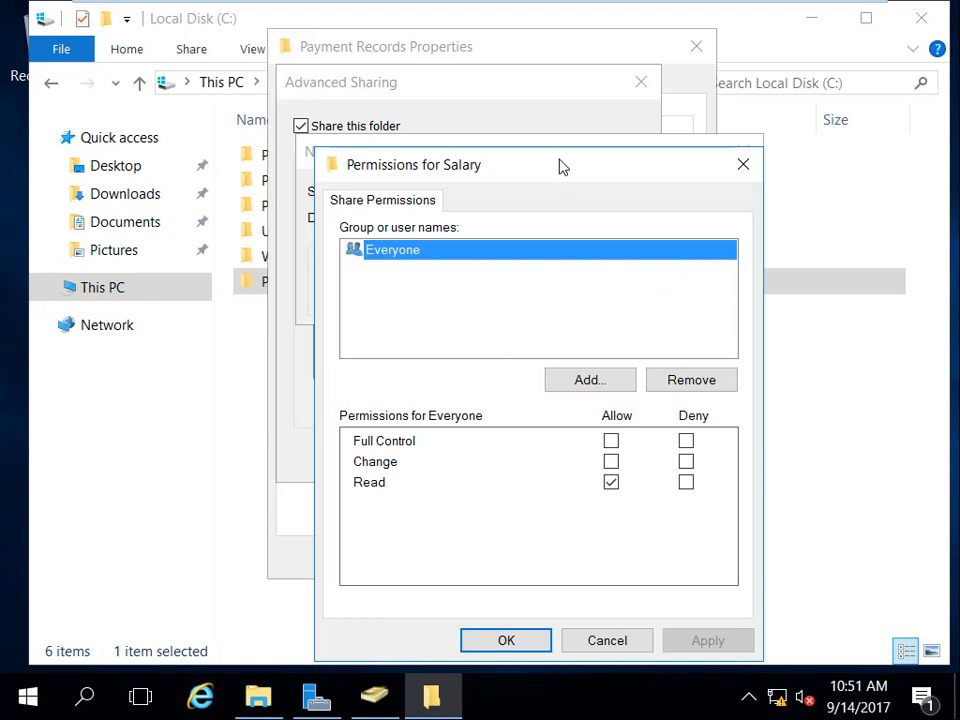
left_click_drag(559, 165, 540, 65)
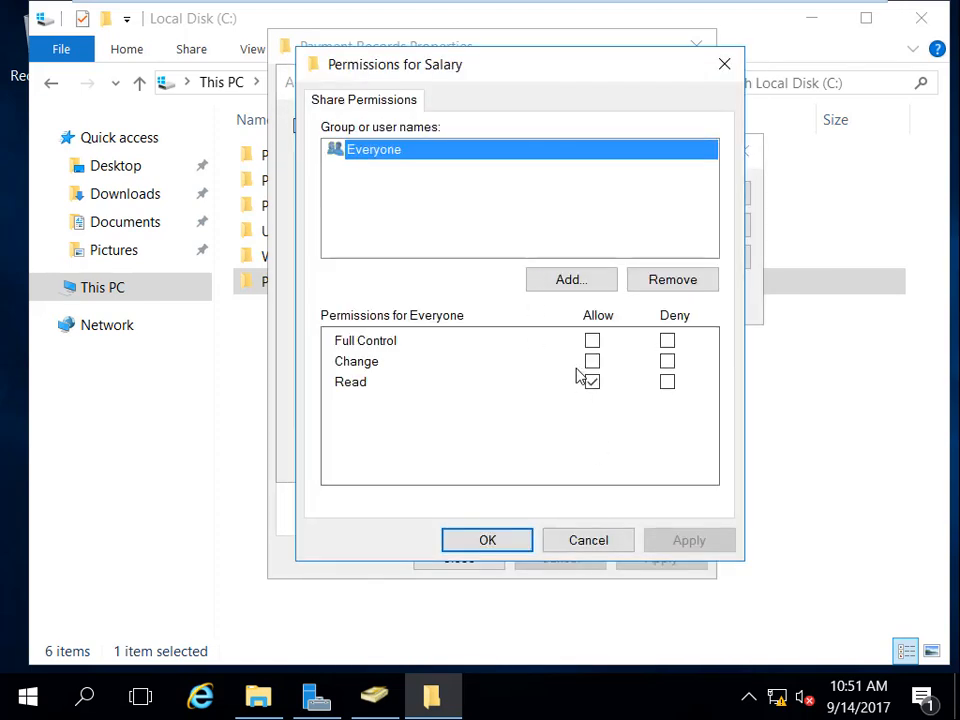
left_click(579, 281)
type("h")
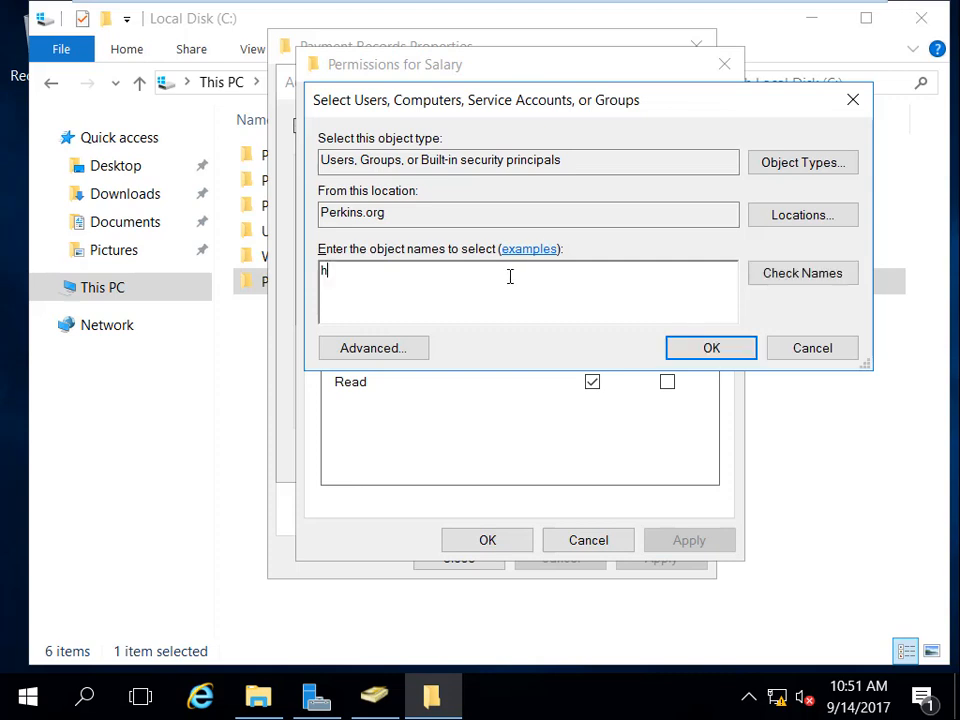
key("BackSpace")
type("man")
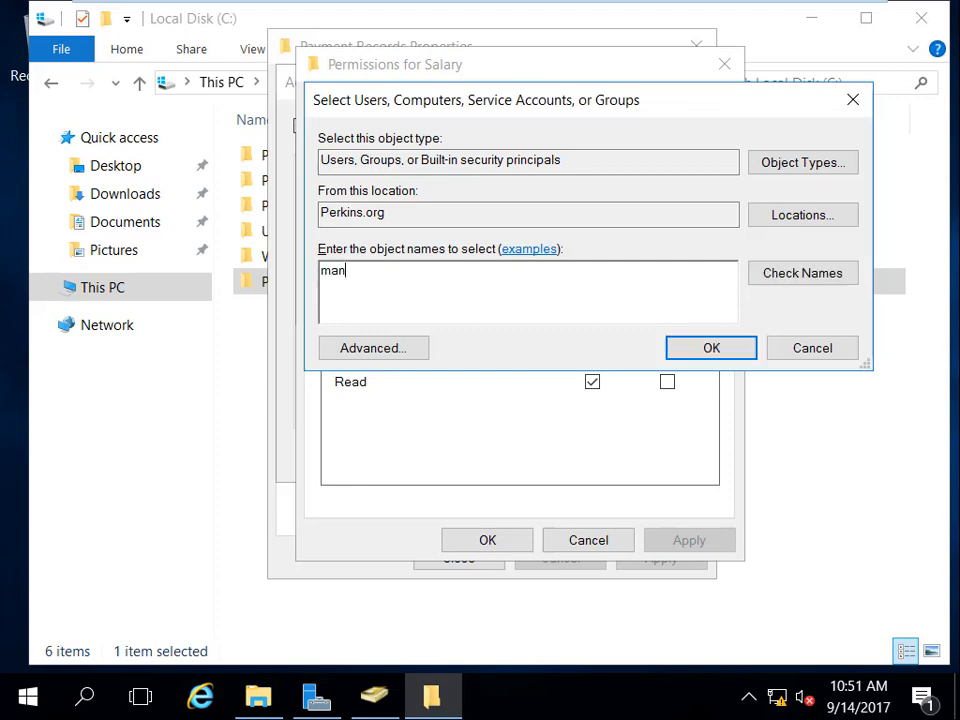
left_click(799, 277)
left_click(707, 352)
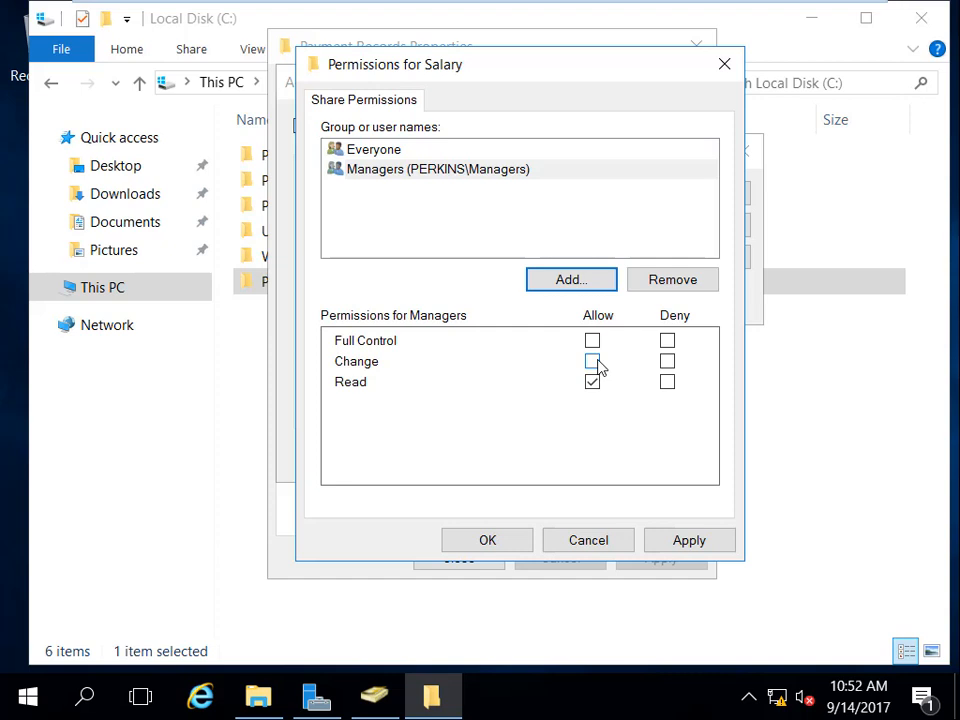
left_click(703, 548)
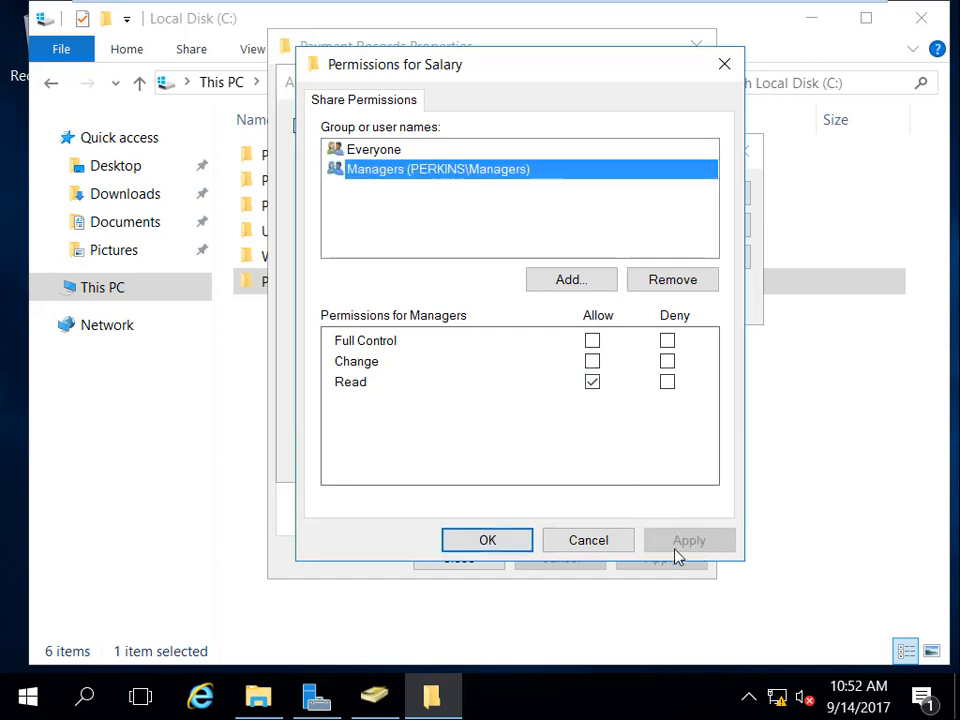
left_click(487, 541)
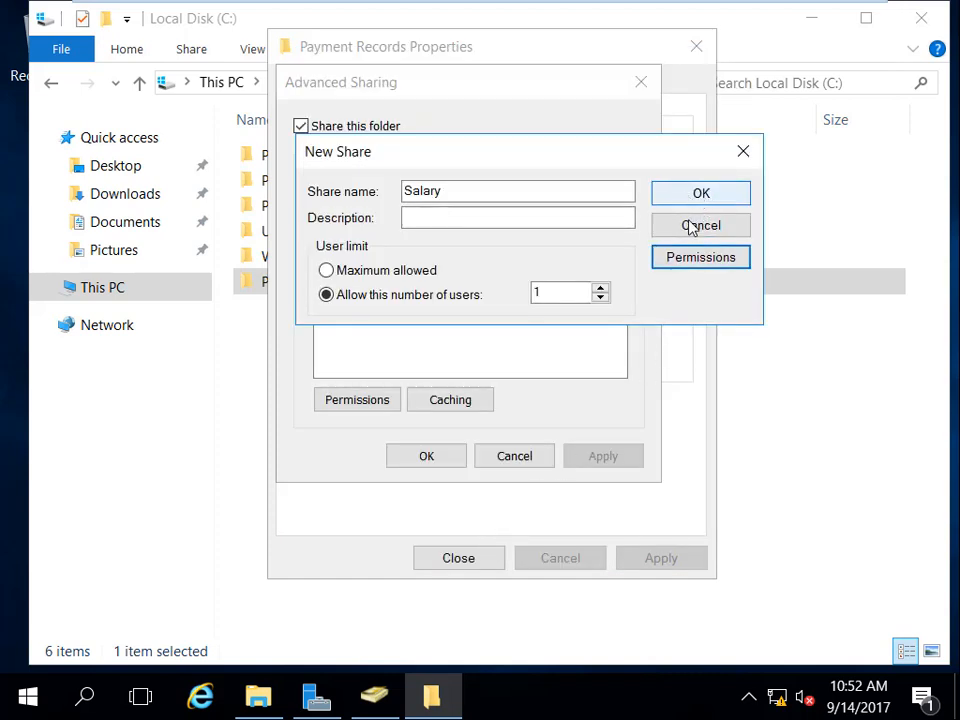
Add the Sales group to the Salary share with all access denied
left_click(694, 260)
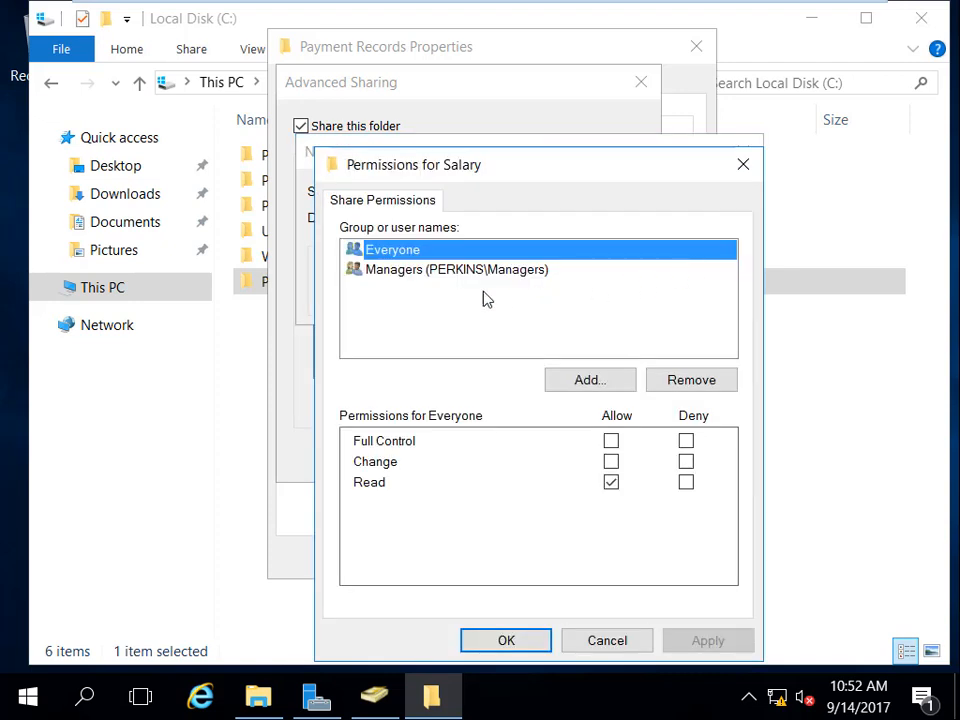
left_click(598, 385)
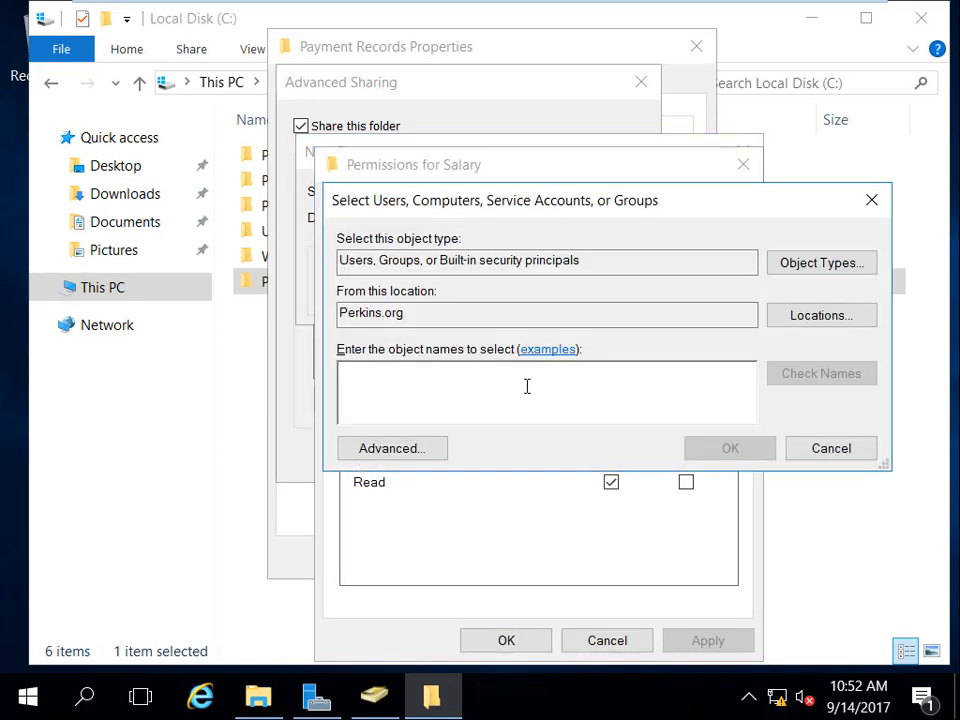
type("sa")
left_click(821, 373)
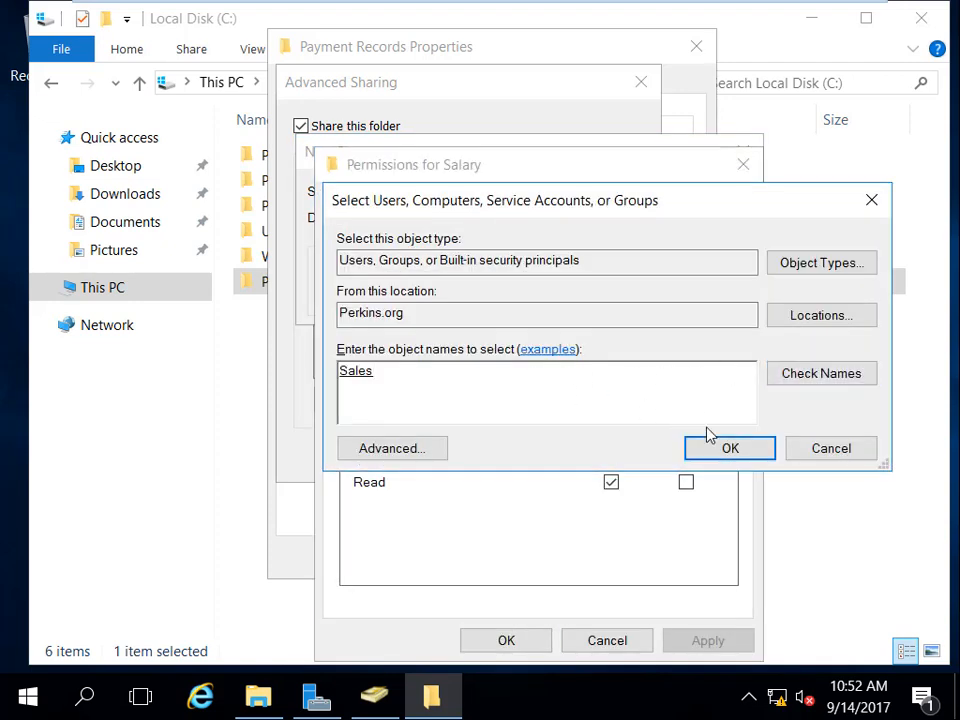
left_click(731, 450)
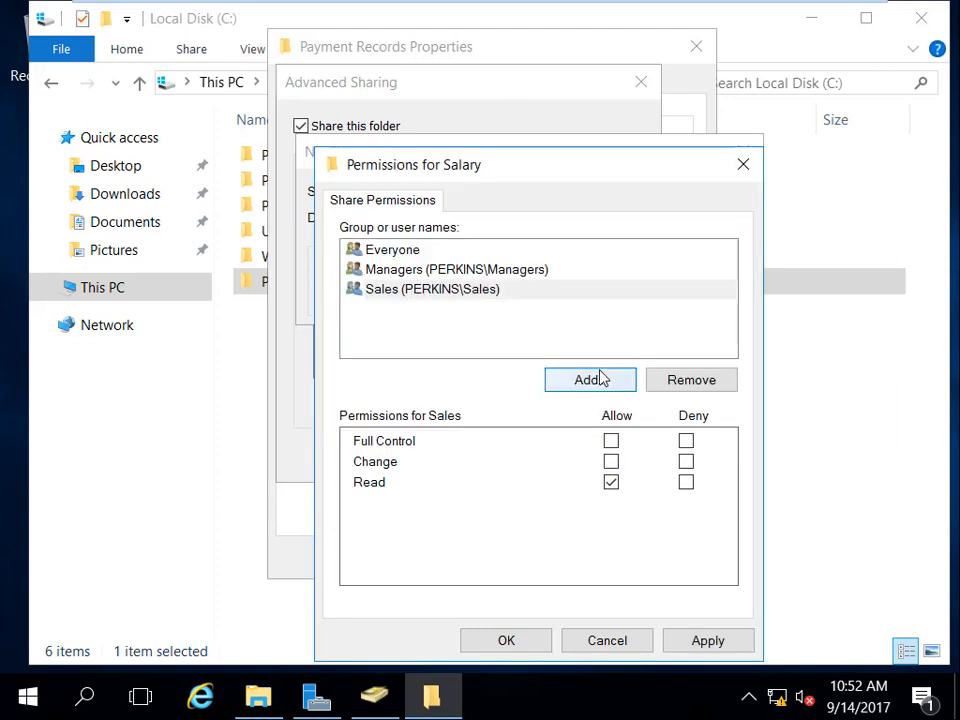
left_click(686, 441)
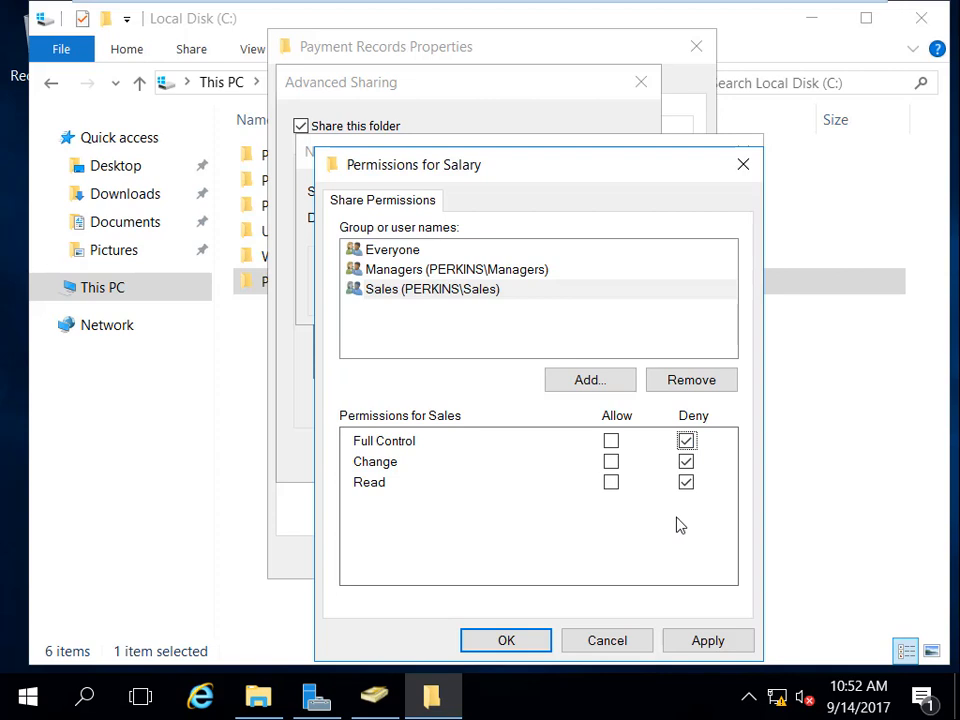
left_click(738, 647)
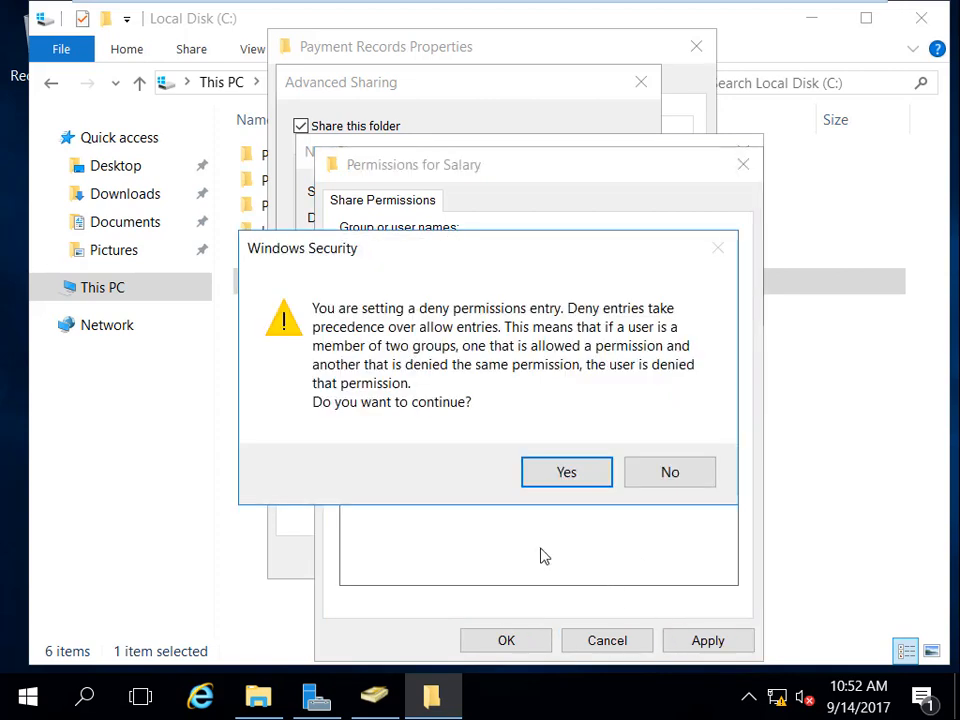
left_click(552, 481)
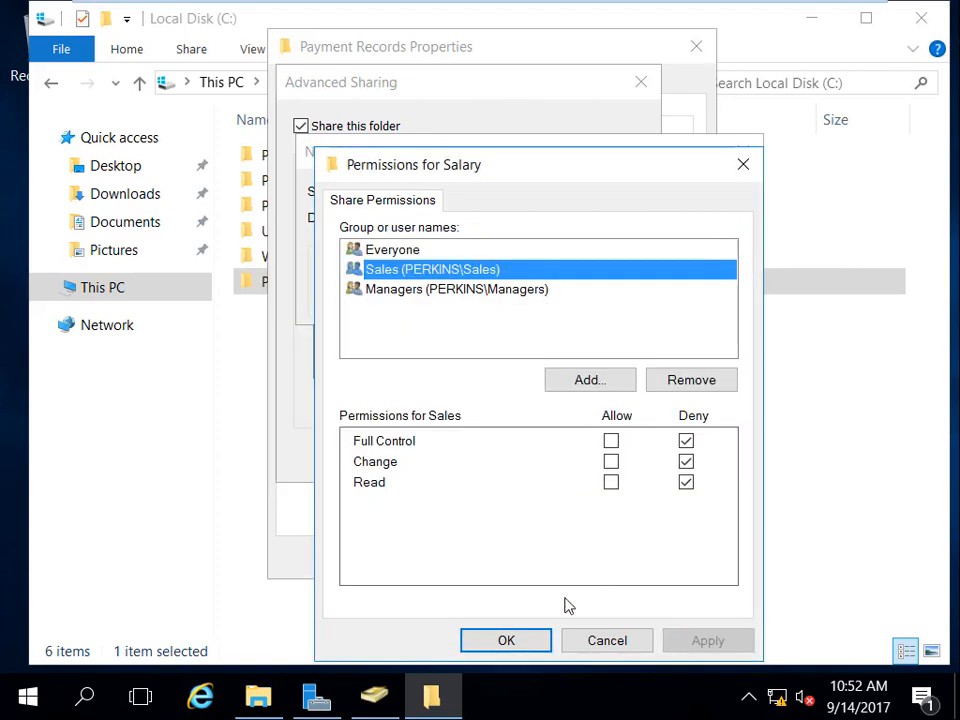
left_click(538, 641)
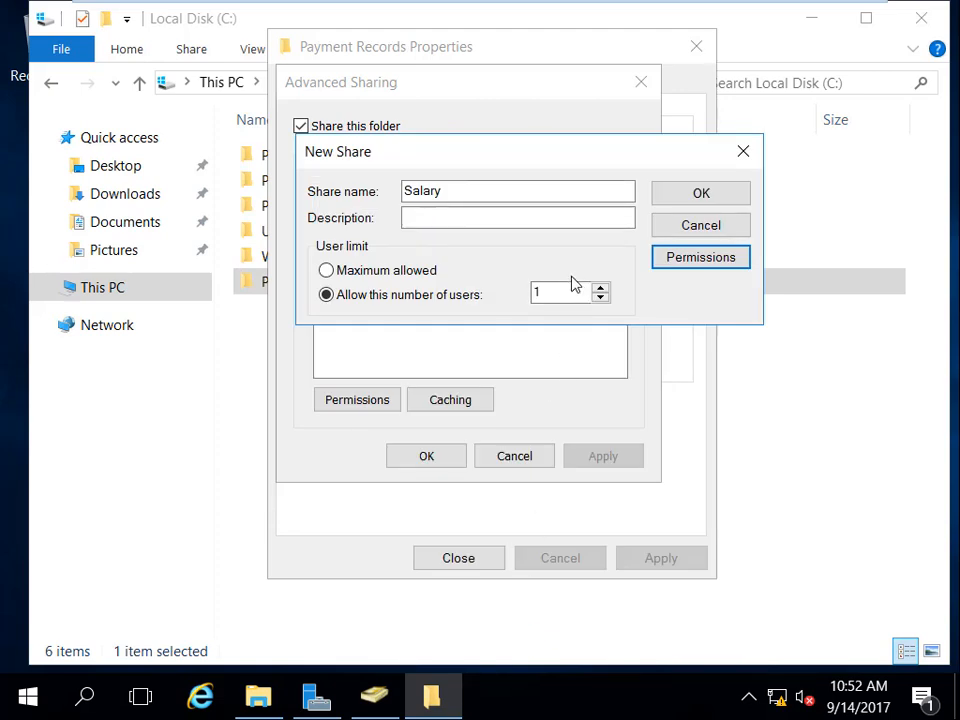
Review the Salary share permissions and confirm the new Salary share
left_click(683, 265)
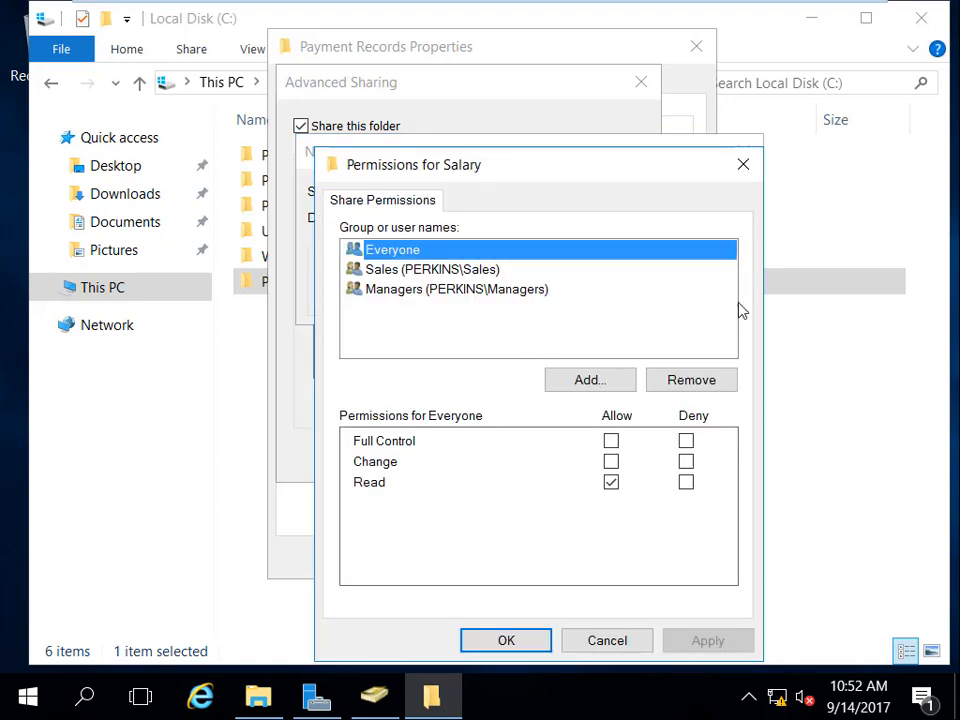
left_click_drag(652, 180, 631, 73)
left_click(611, 536)
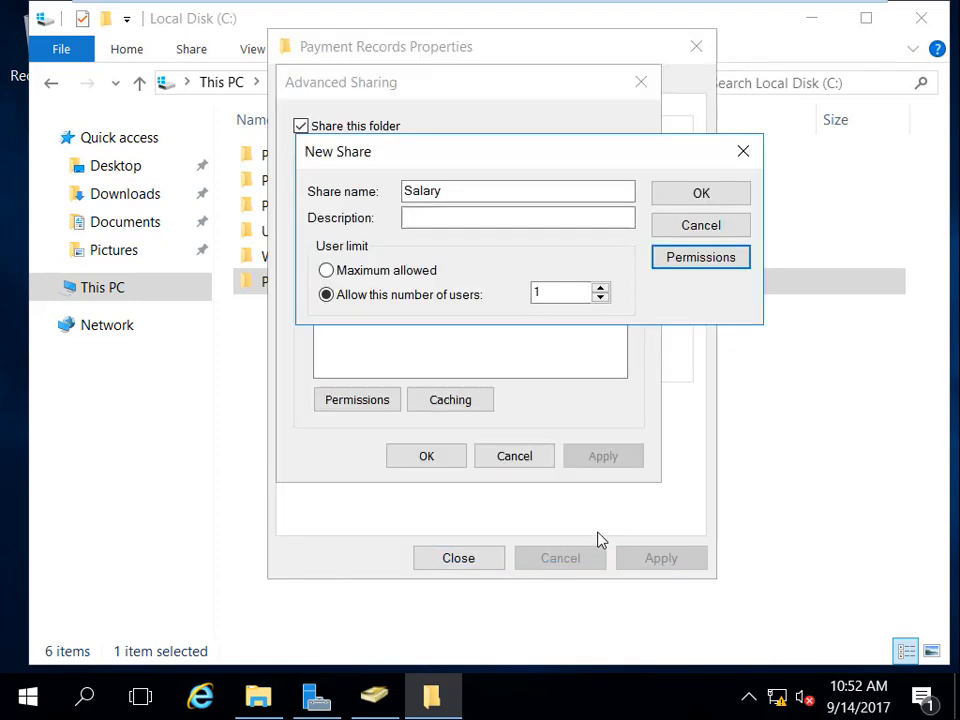
left_click(698, 196)
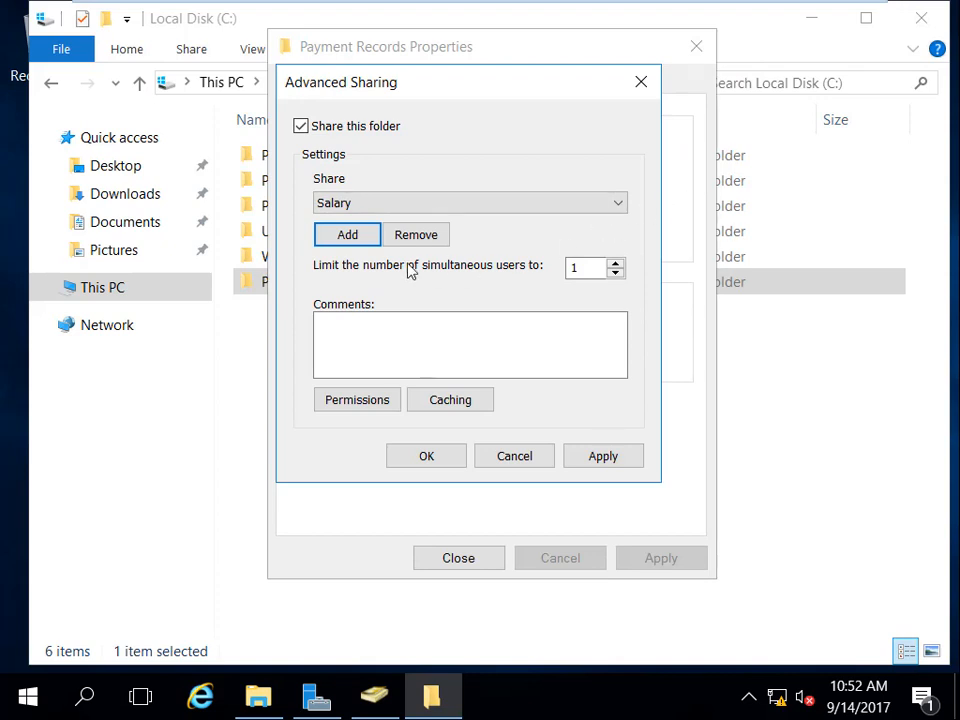
Create a Customer Info share of Payment Records with the IT group granted Read access
left_click(348, 236)
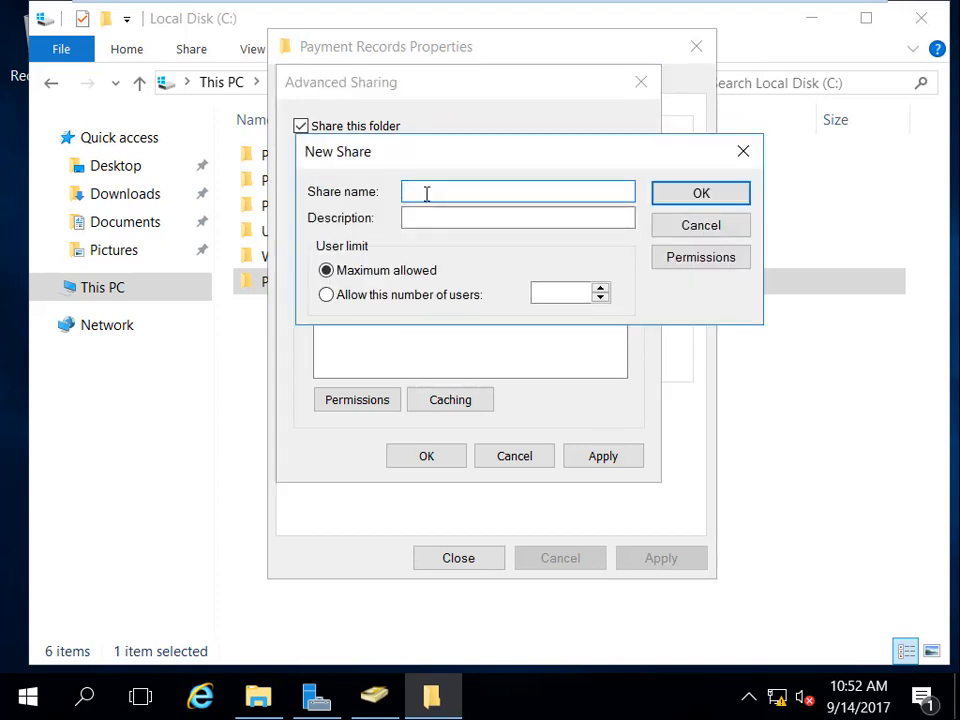
type("Techn")
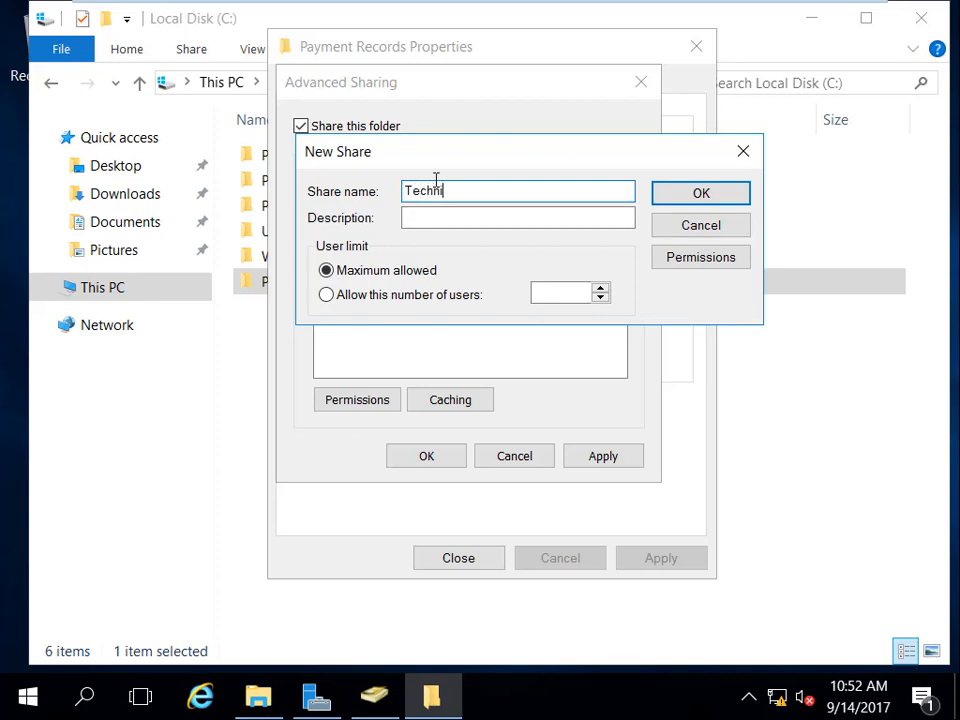
key("BackSpace")
key("BackSpace")
left_click(715, 261)
left_click(577, 385)
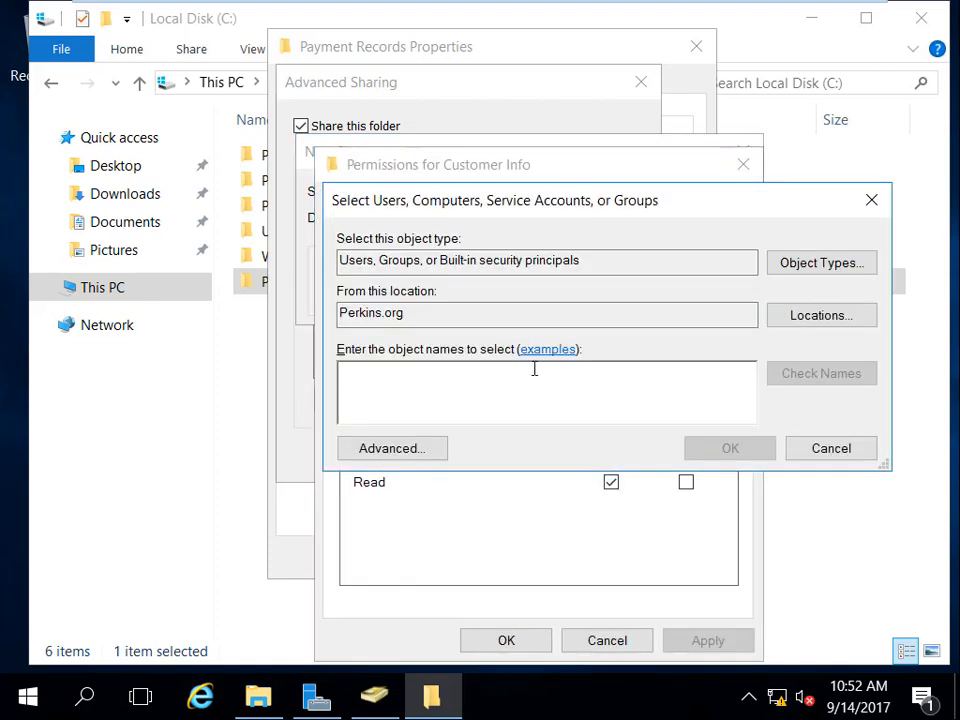
type("IT")
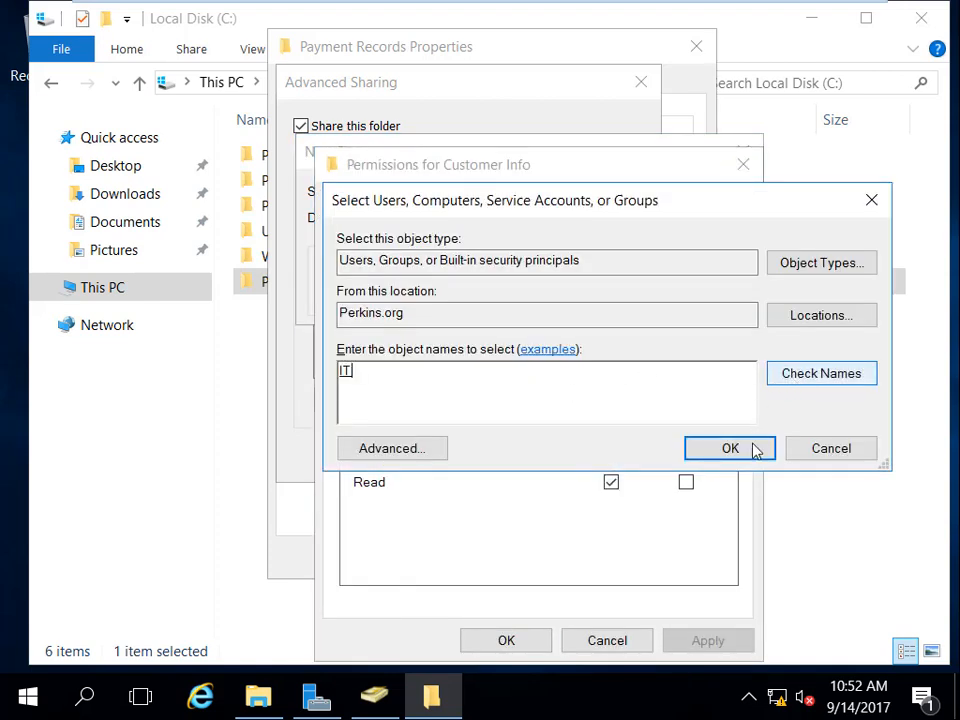
left_click(753, 452)
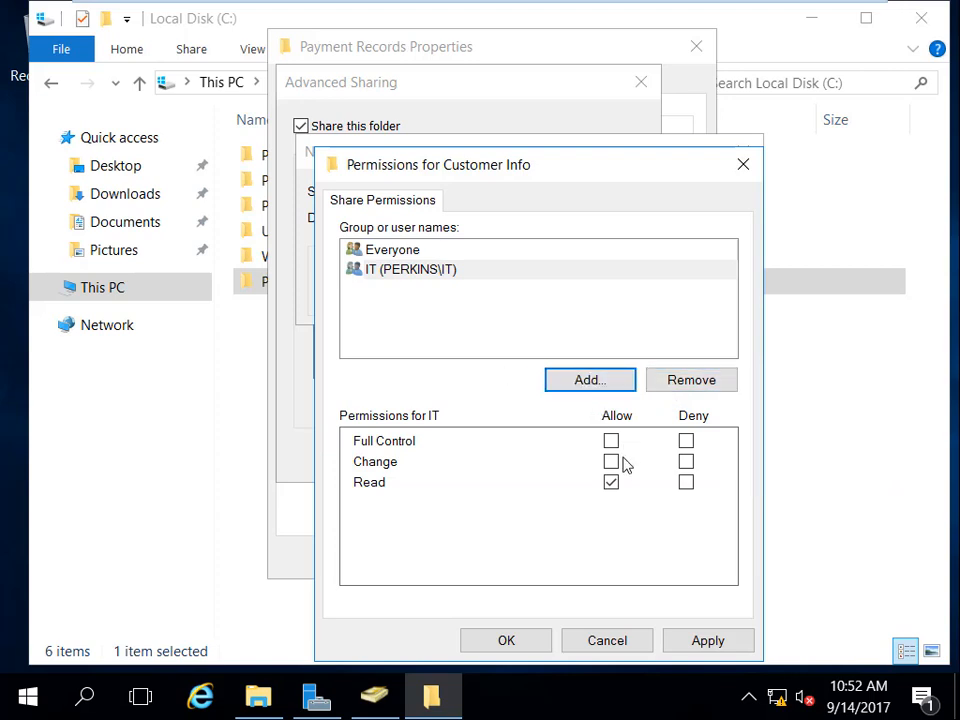
left_click(710, 643)
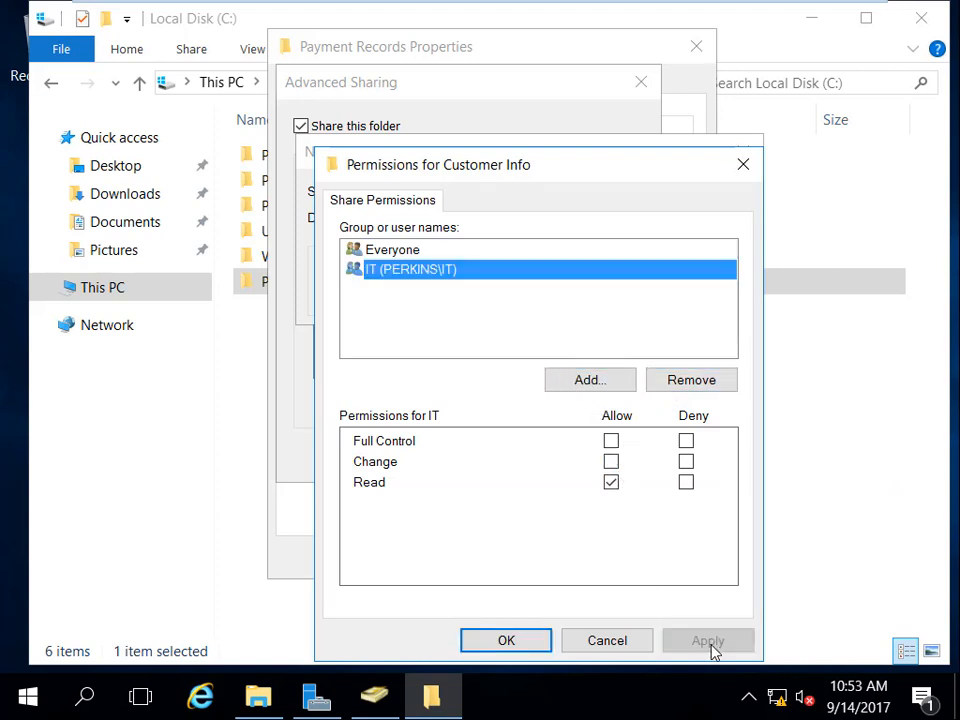
left_click(520, 644)
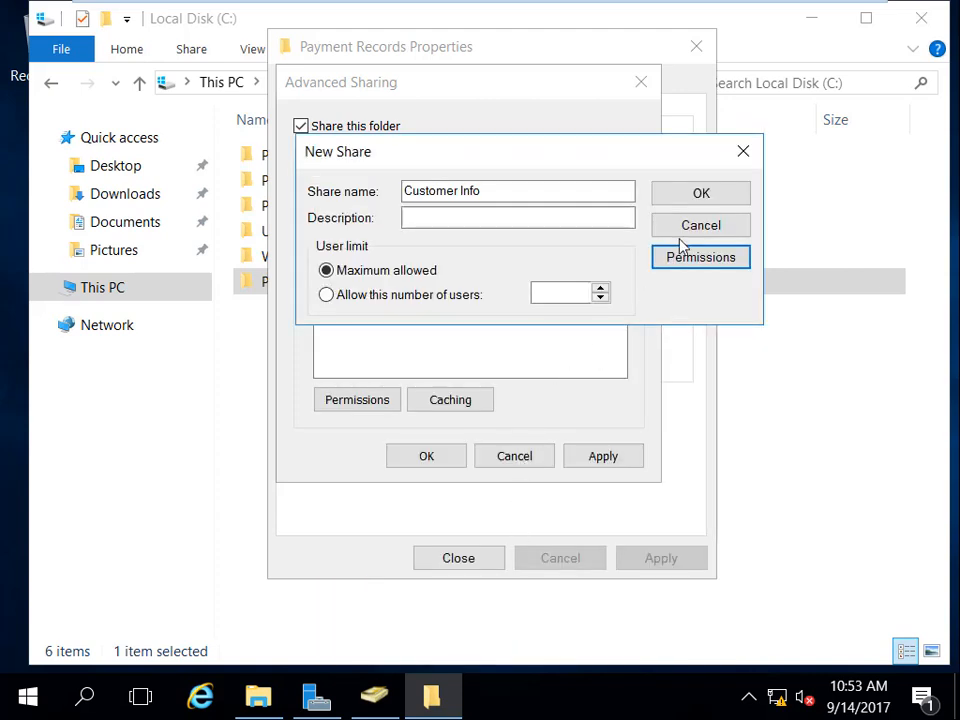
Confirm the Customer Info share and apply the advanced sharing settings
left_click(704, 191)
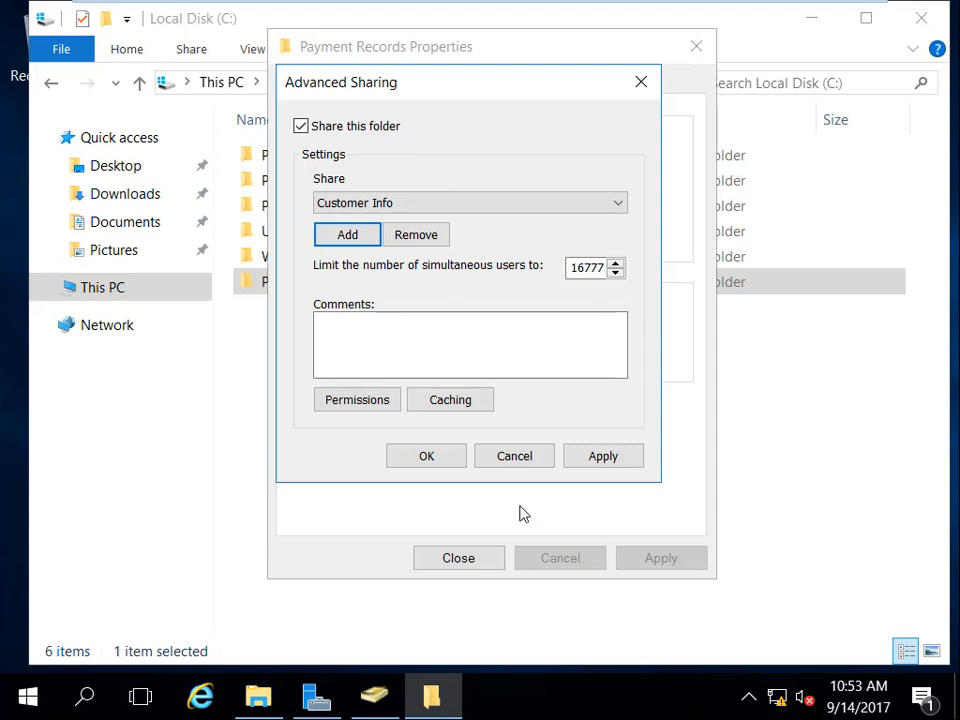
left_click(628, 465)
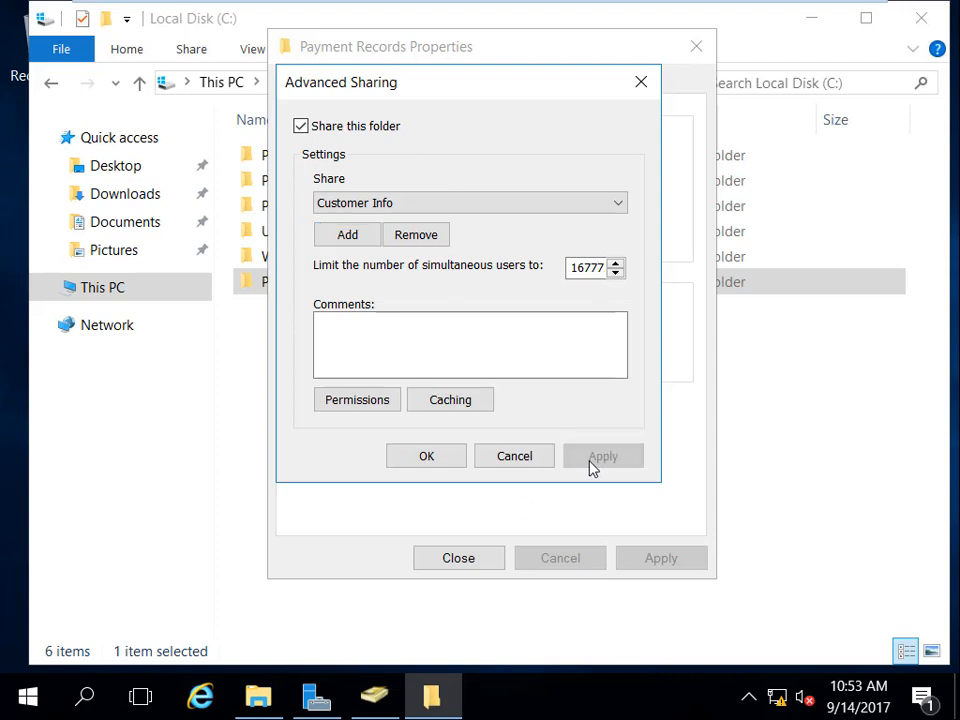
left_click(431, 462)
Close the properties; on CA, refresh dc to see Customer Info, Payment Records and Salary shares
left_click(459, 558)
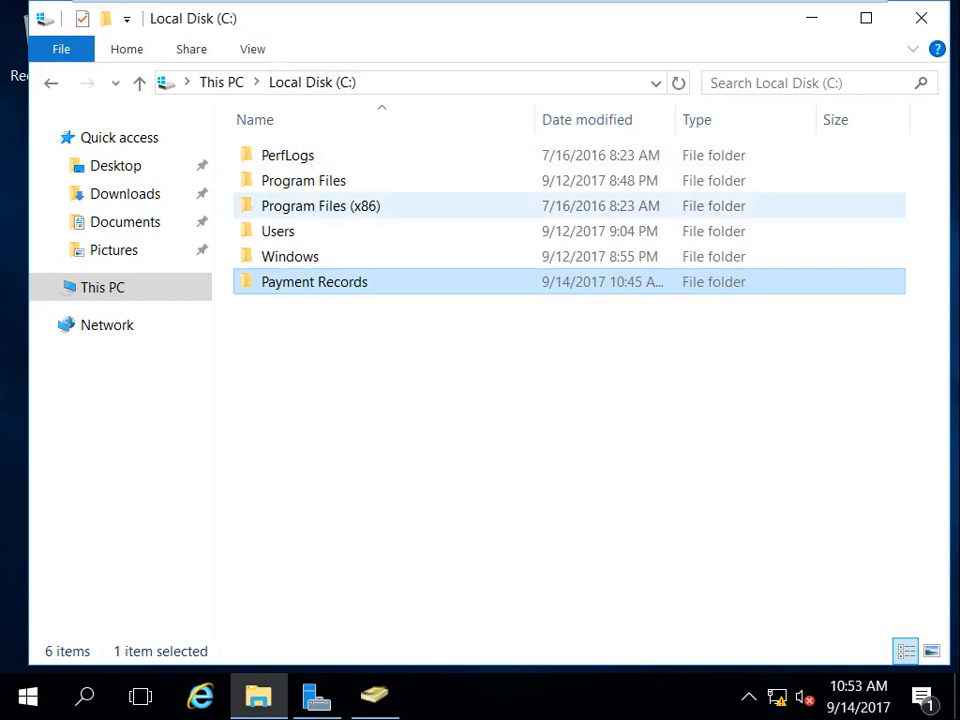
mouse_move(606, 11)
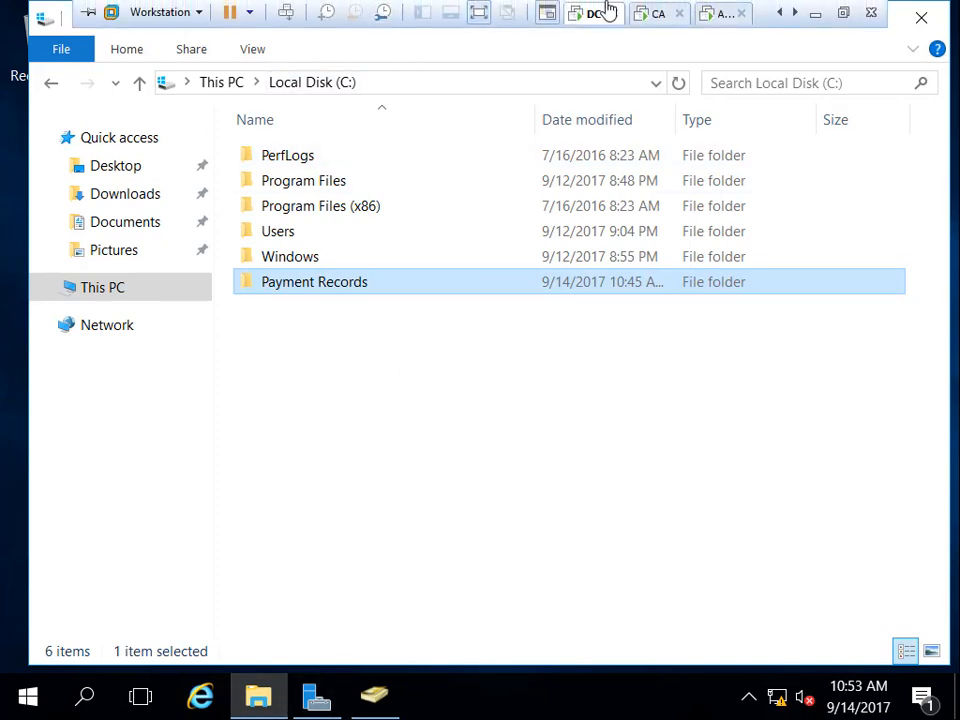
left_click(659, 20)
left_click(456, 300)
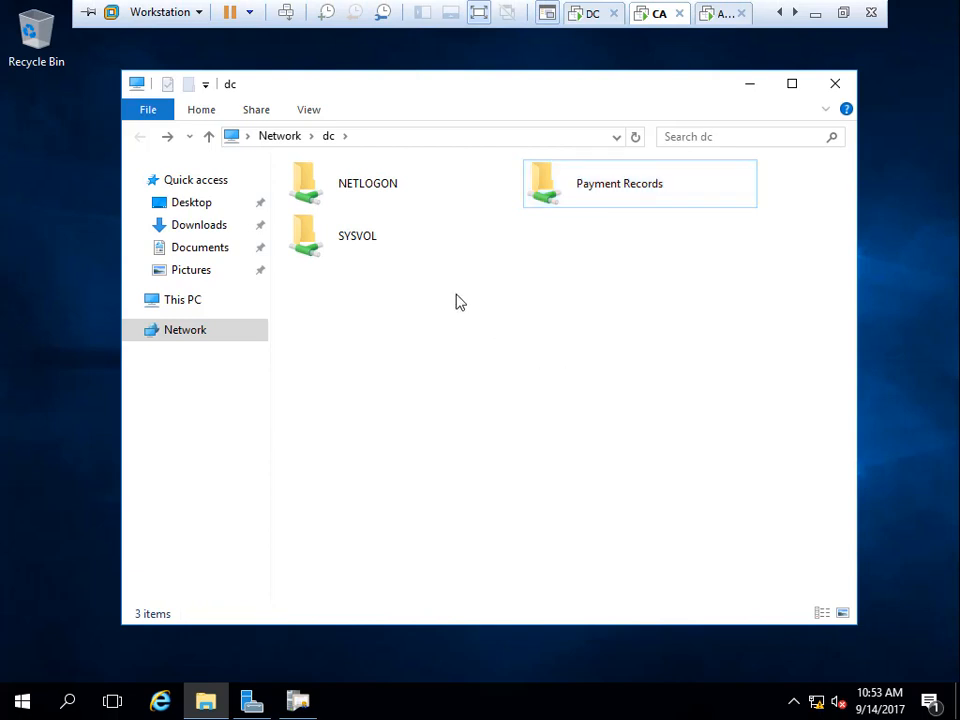
left_click(635, 137)
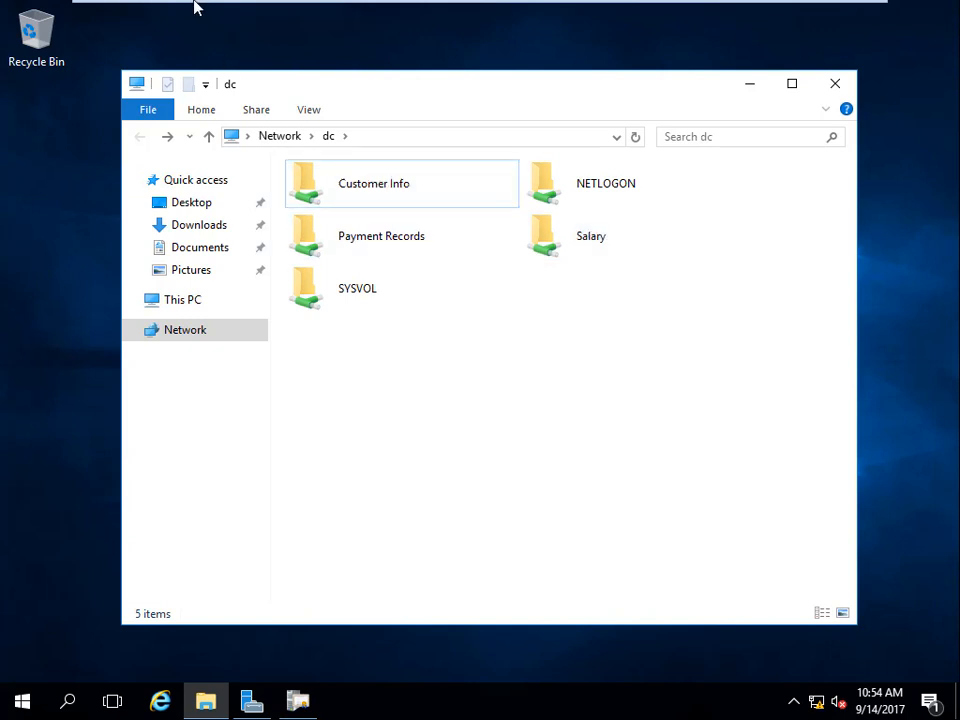
mouse_move(195, 6)
left_click(588, 13)
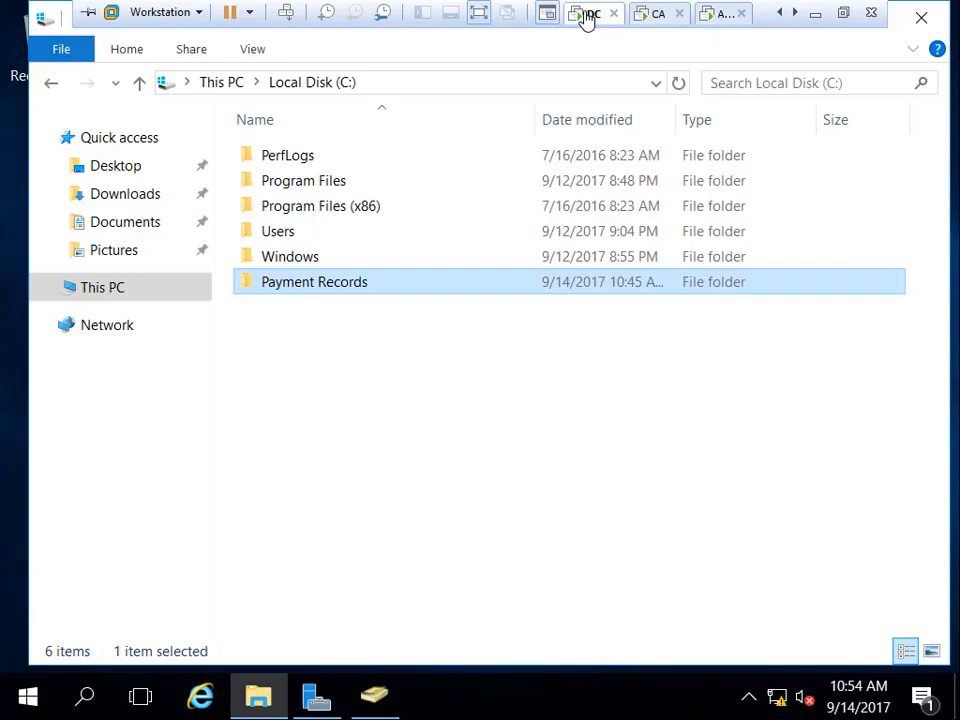
Open Payment Records Properties, Security, Advanced, and show the empty Auditing tab
right_click(305, 288)
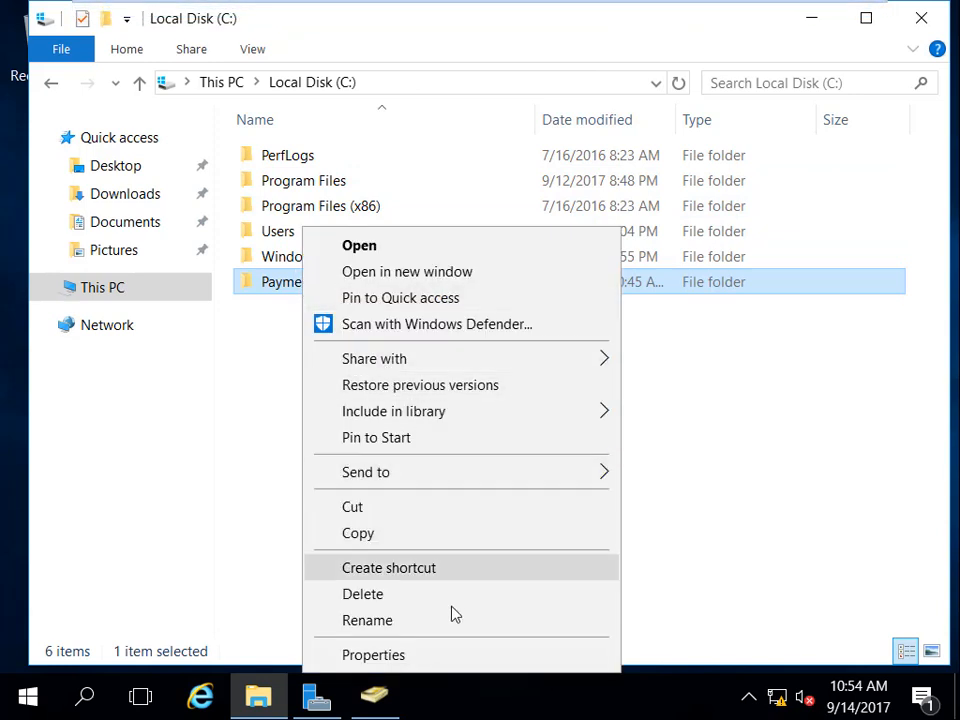
left_click(467, 665)
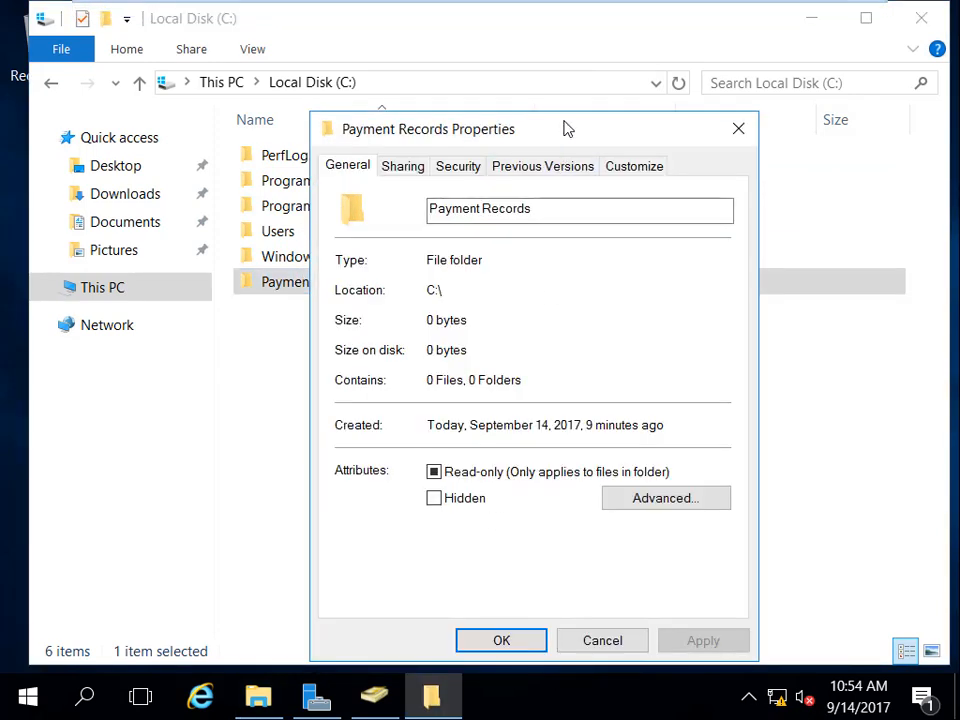
left_click_drag(568, 127, 526, 37)
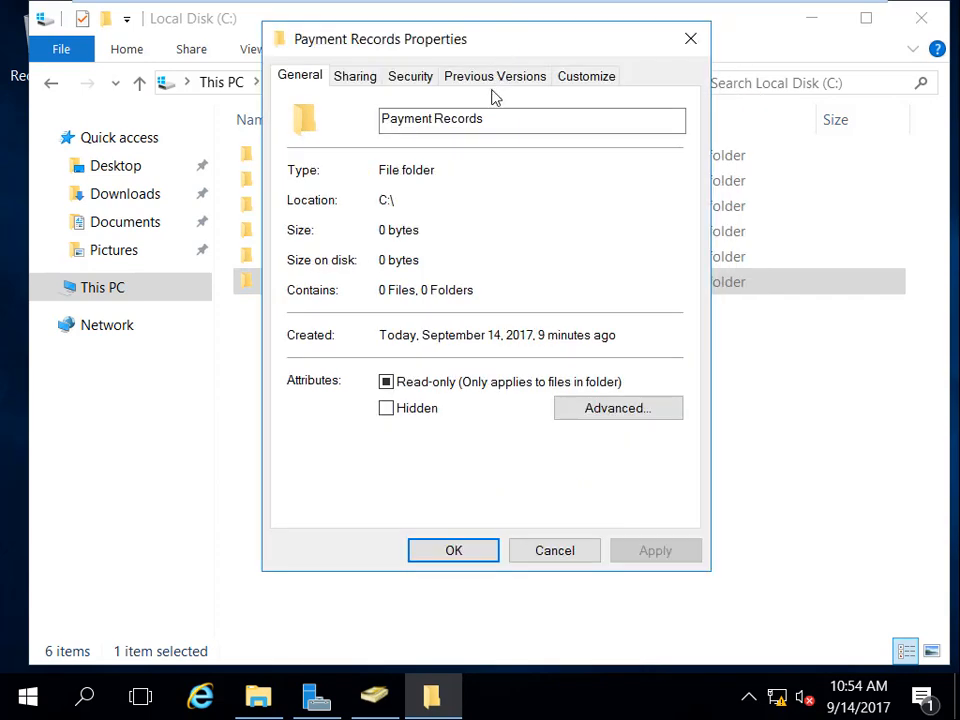
left_click(401, 80)
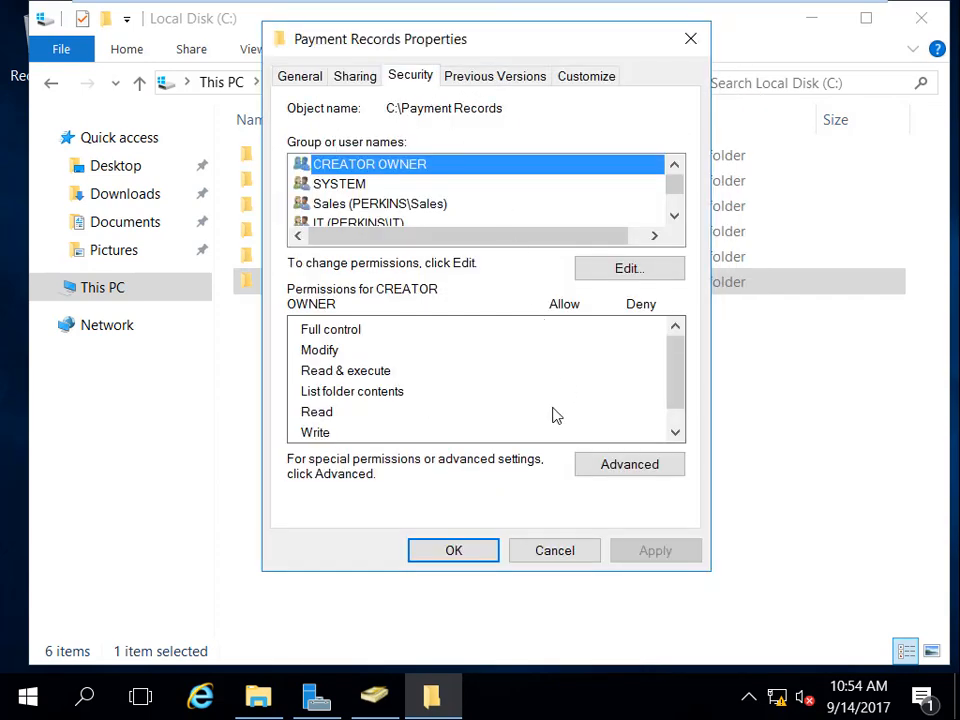
left_click(623, 466)
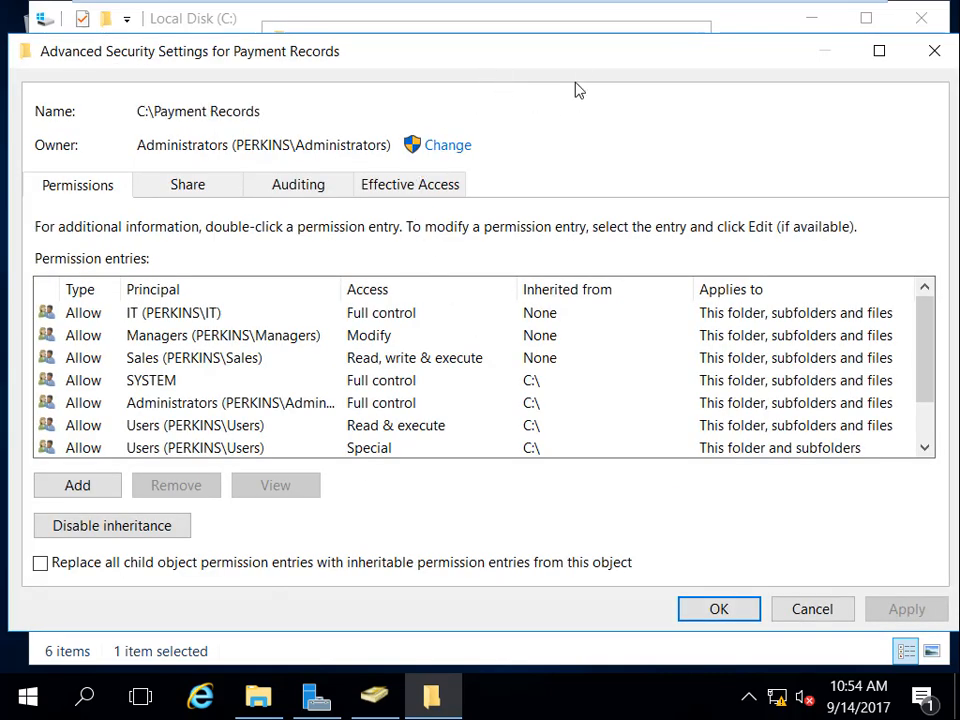
left_click(315, 192)
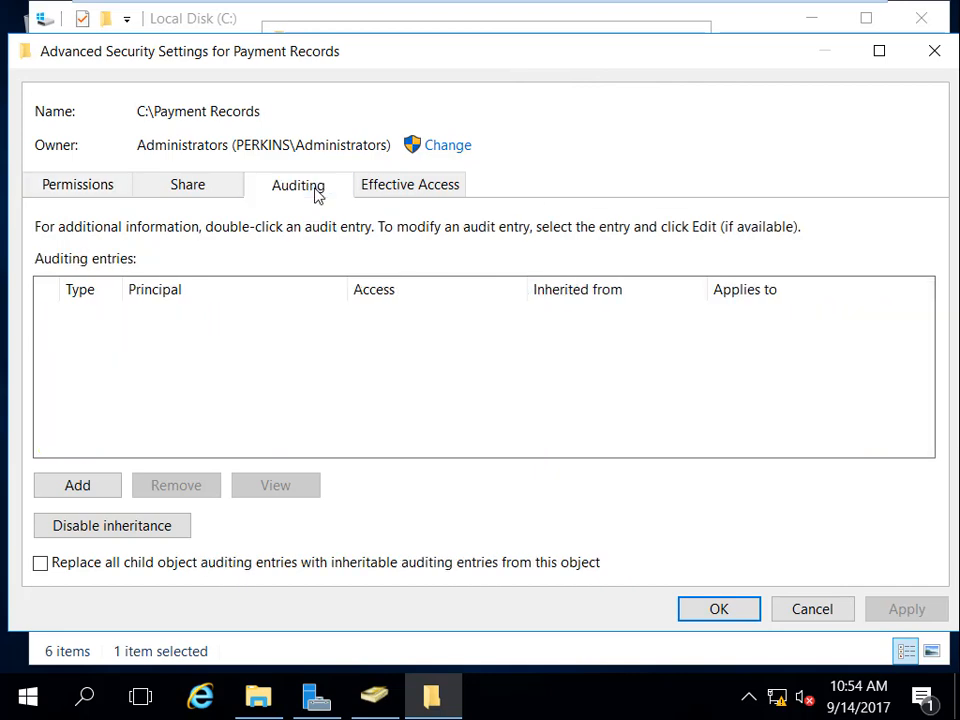
Add an auditing entry for the chosen domain user covering Read and Write success, plus a condition
left_click(97, 487)
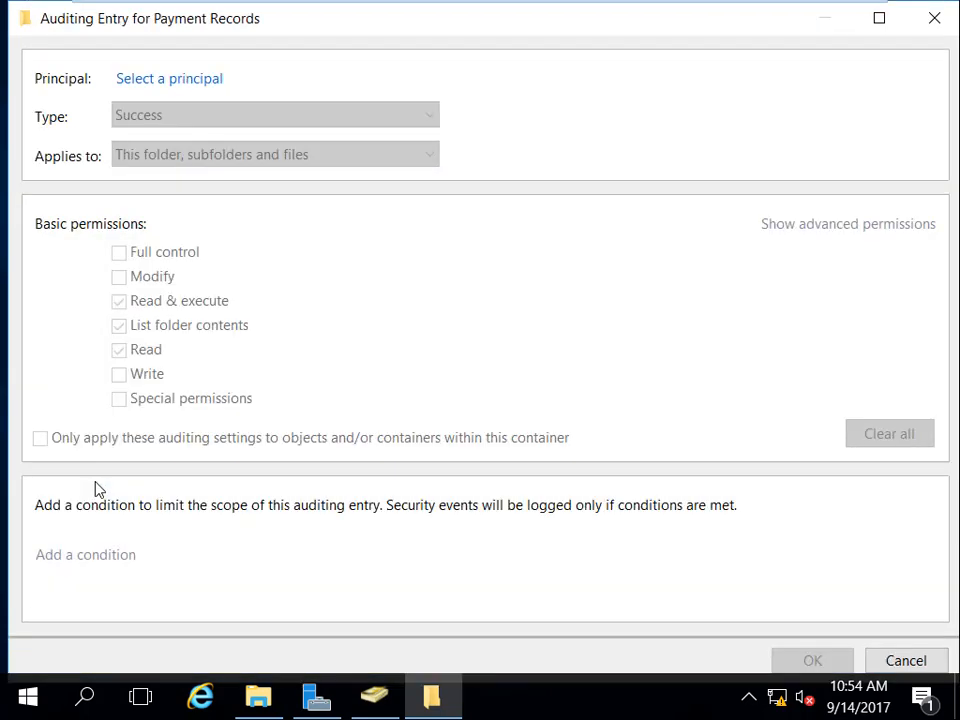
left_click(197, 80)
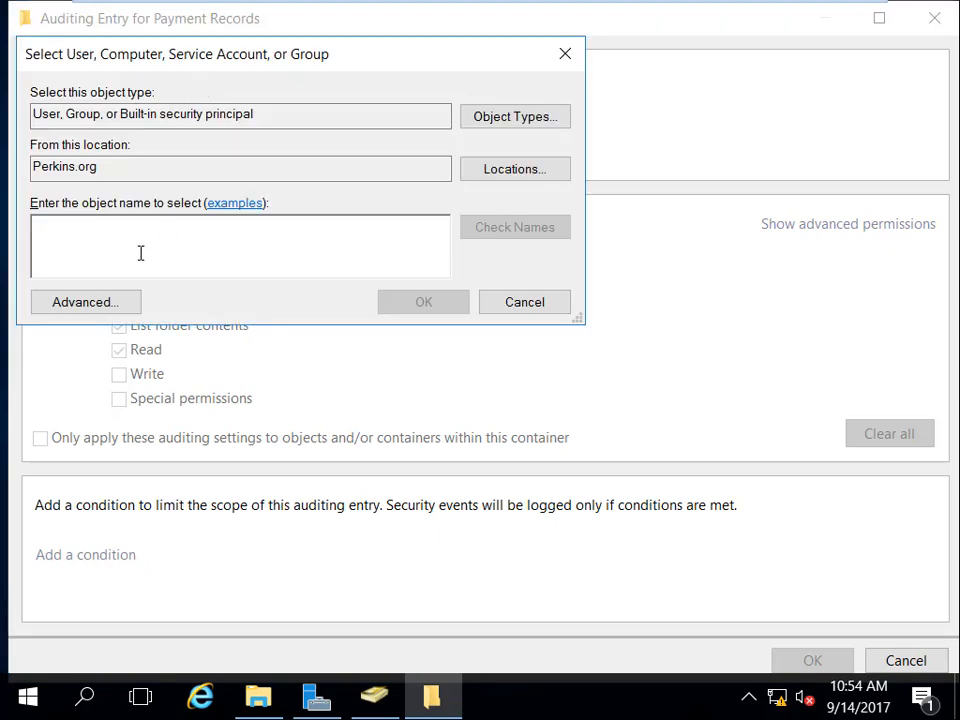
type("j")
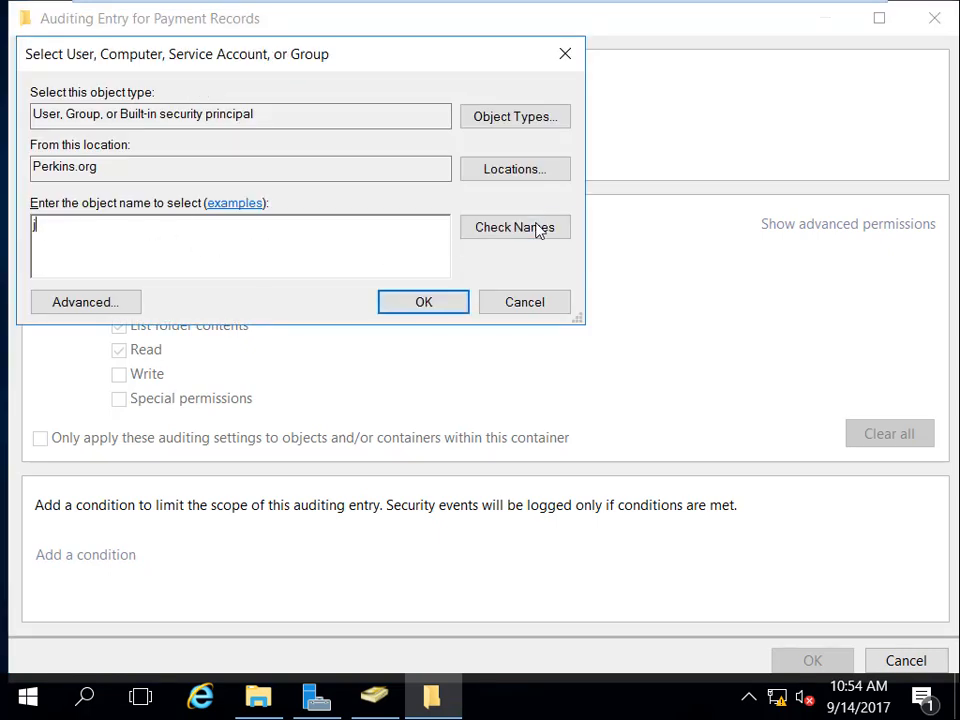
left_click(536, 227)
left_click(111, 252)
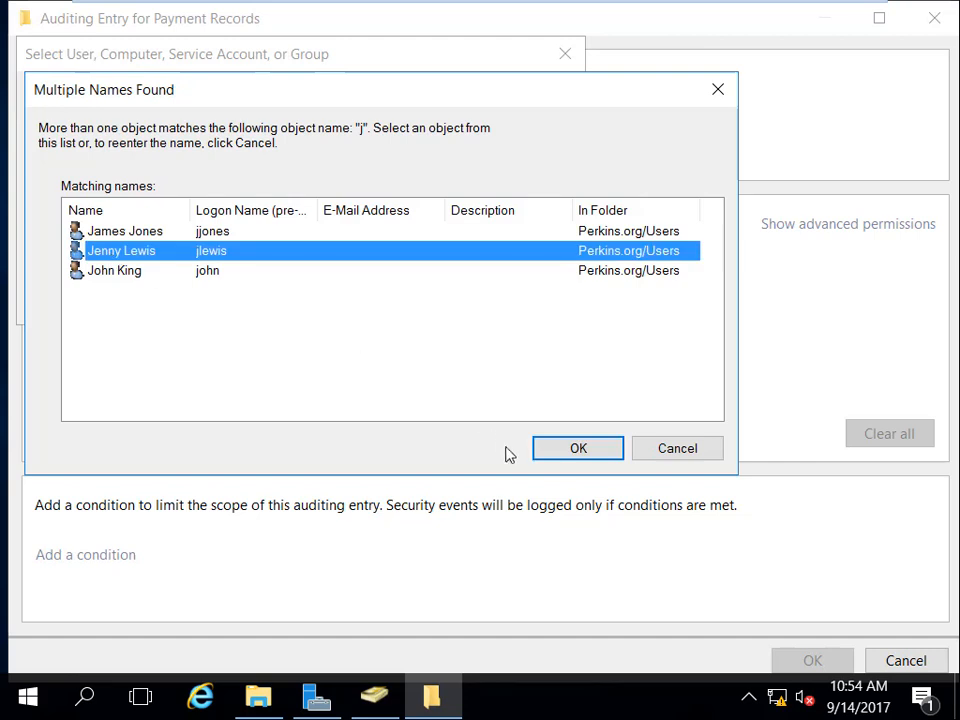
left_click(561, 459)
left_click(418, 304)
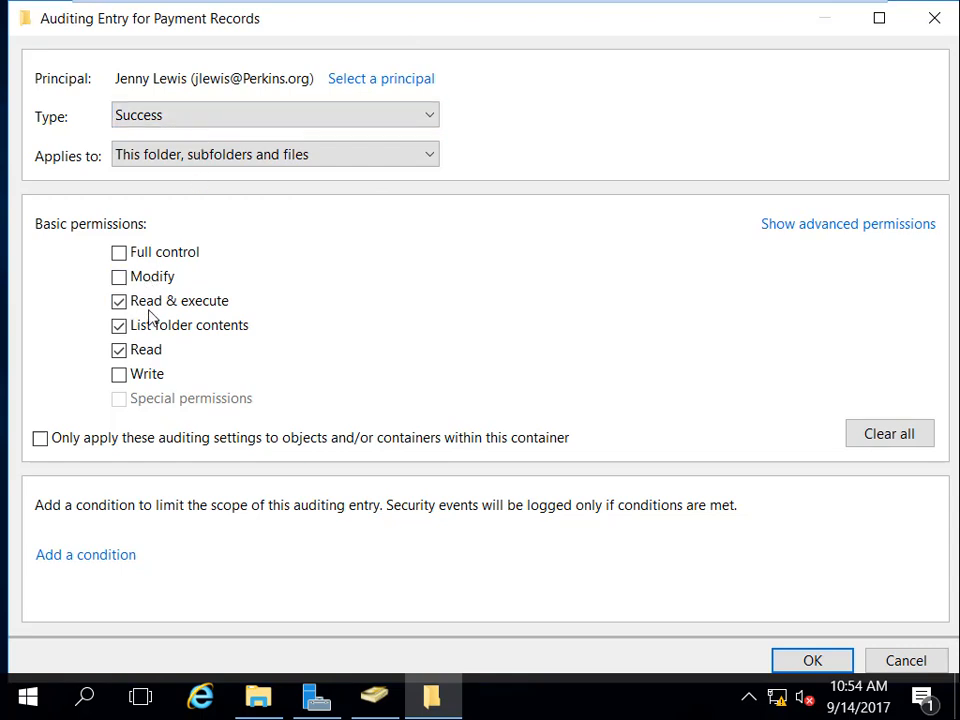
left_click(120, 378)
left_click(121, 558)
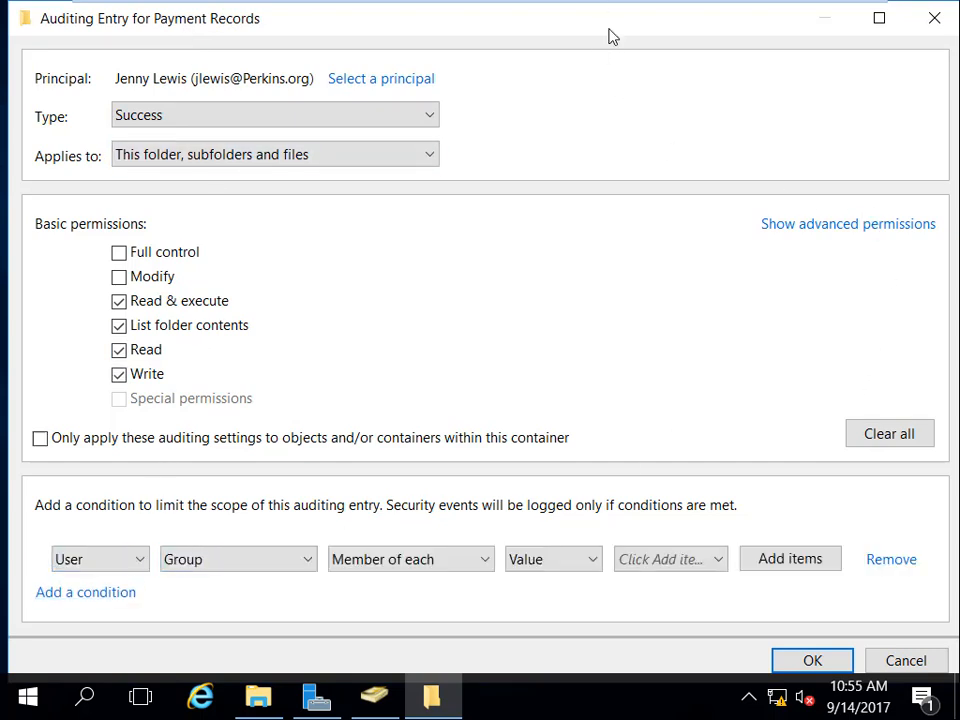
Change the User Group condition's operator to 'Not member of each' and bring up its group picker
mouse_move(611, 34)
left_mouse_down()
mouse_move(643, 111)
mouse_move(615, 21)
left_mouse_up()
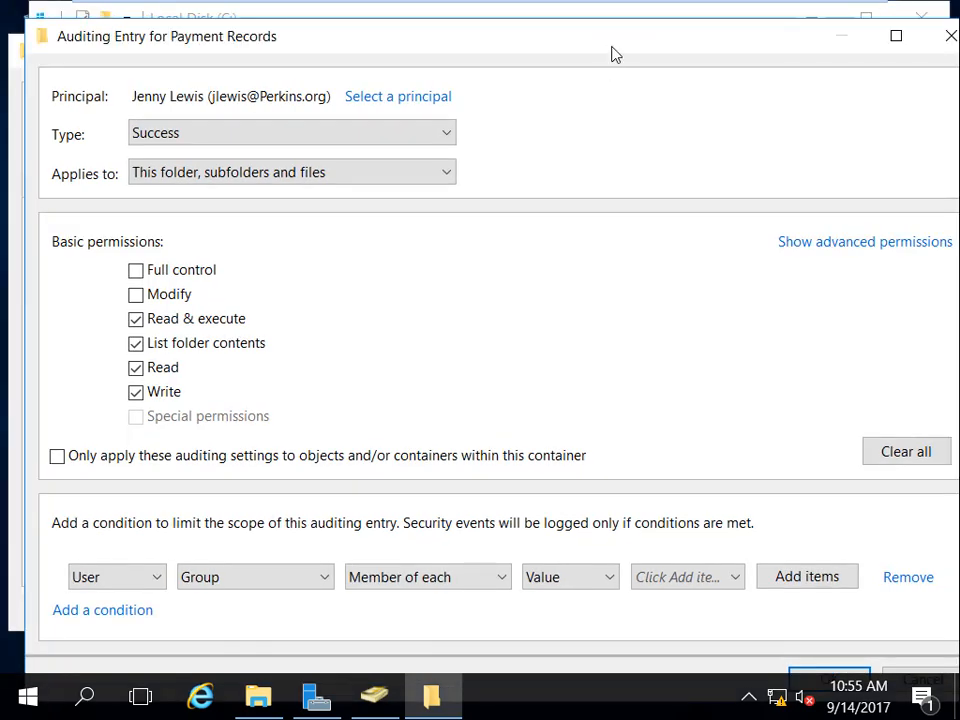
left_click_drag(612, 36, 613, 18)
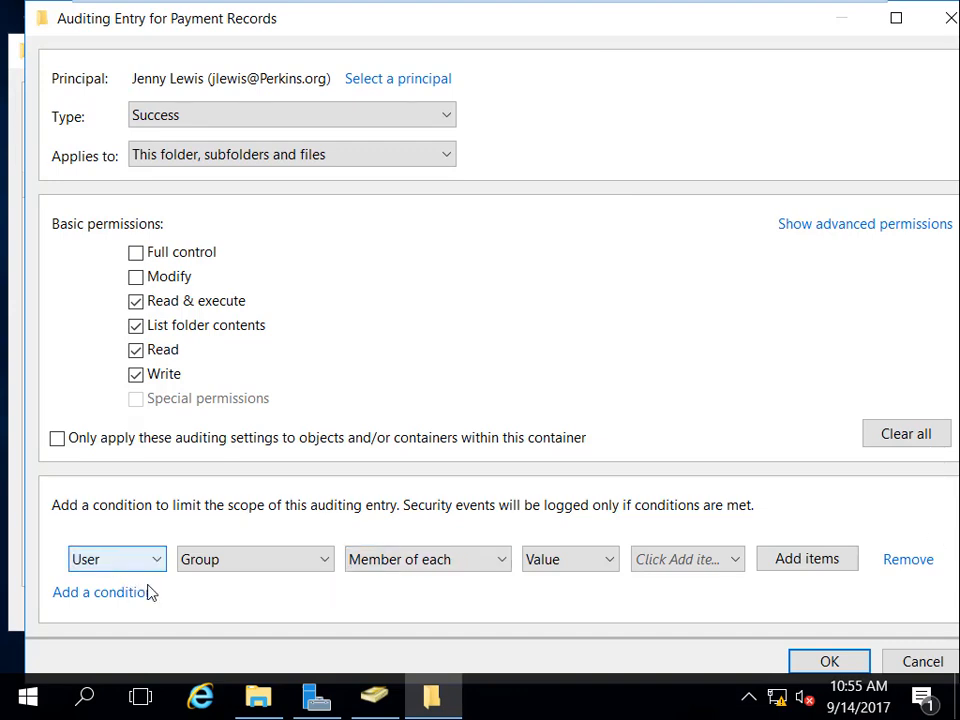
left_click(327, 565)
left_click(328, 564)
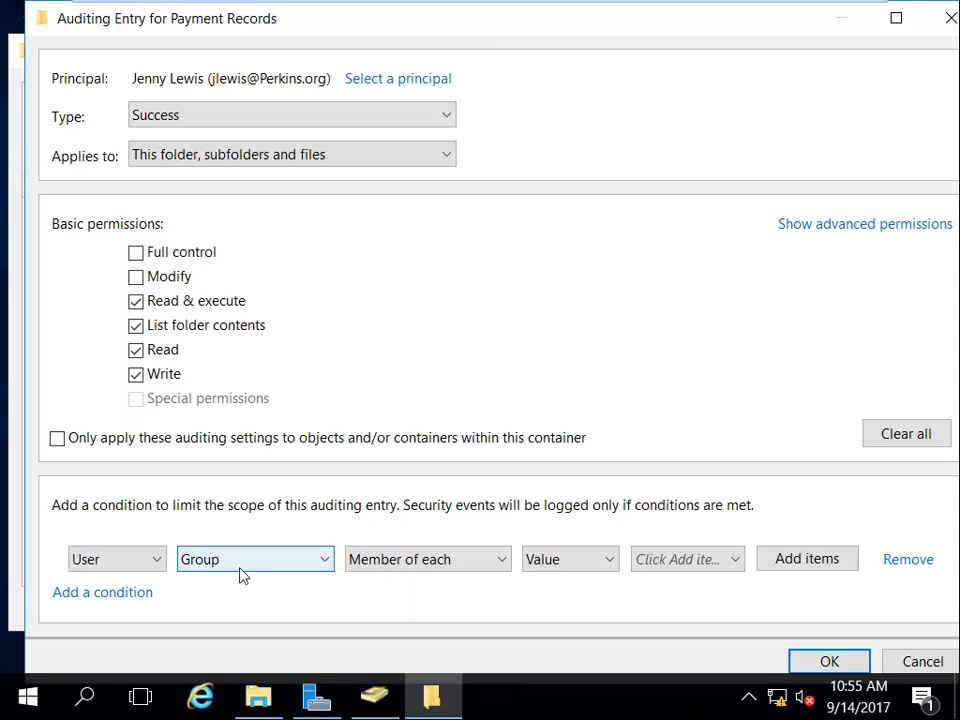
left_click(497, 566)
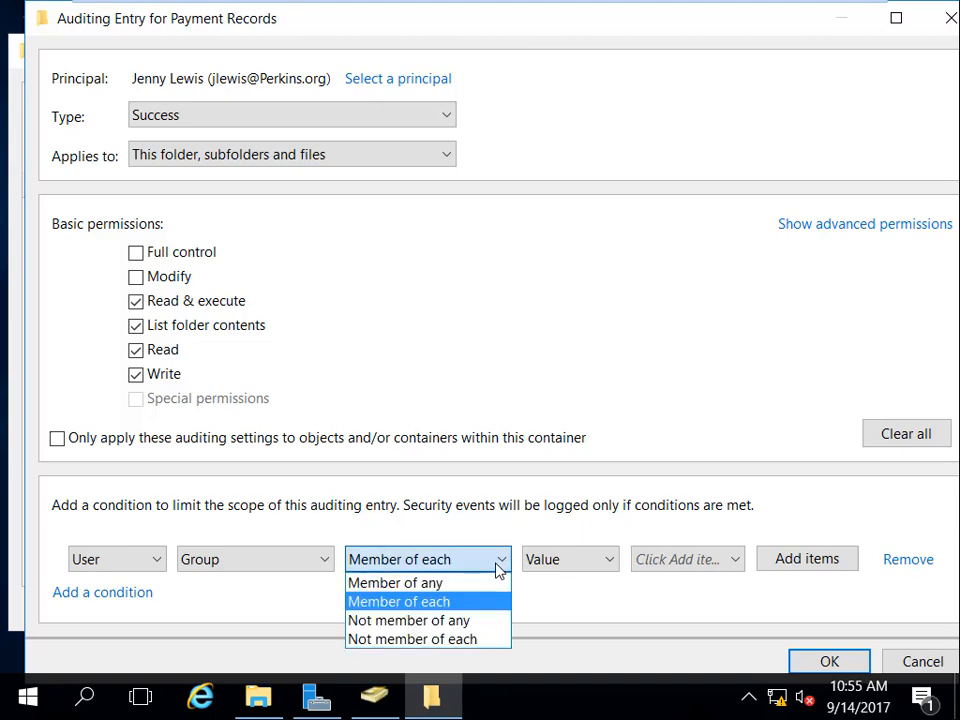
left_click(448, 638)
left_click(604, 568)
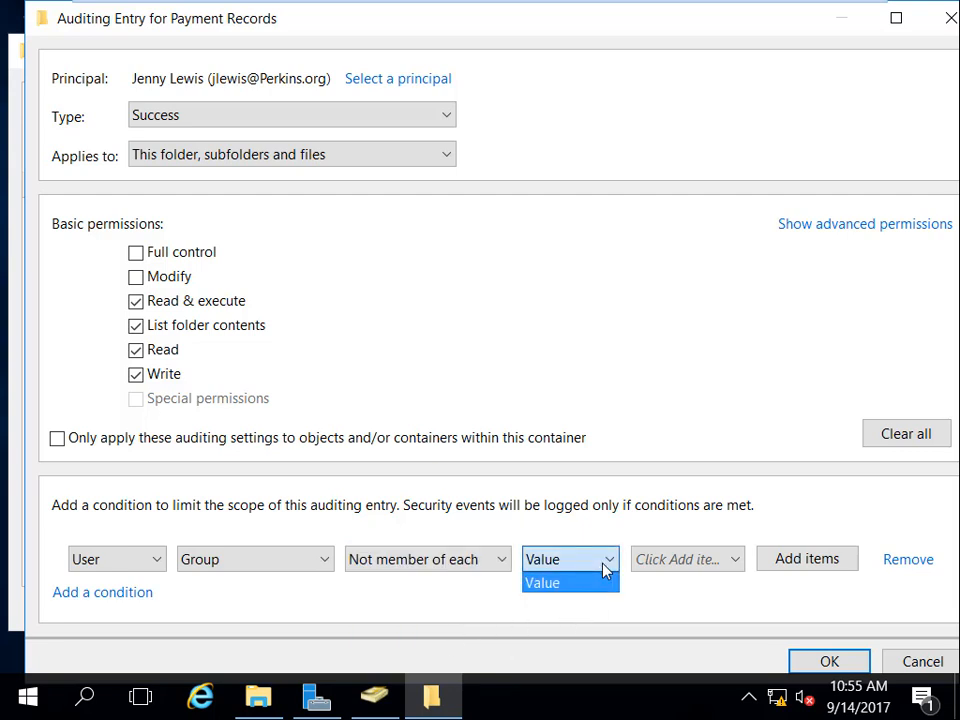
left_click(720, 566)
left_click(736, 566)
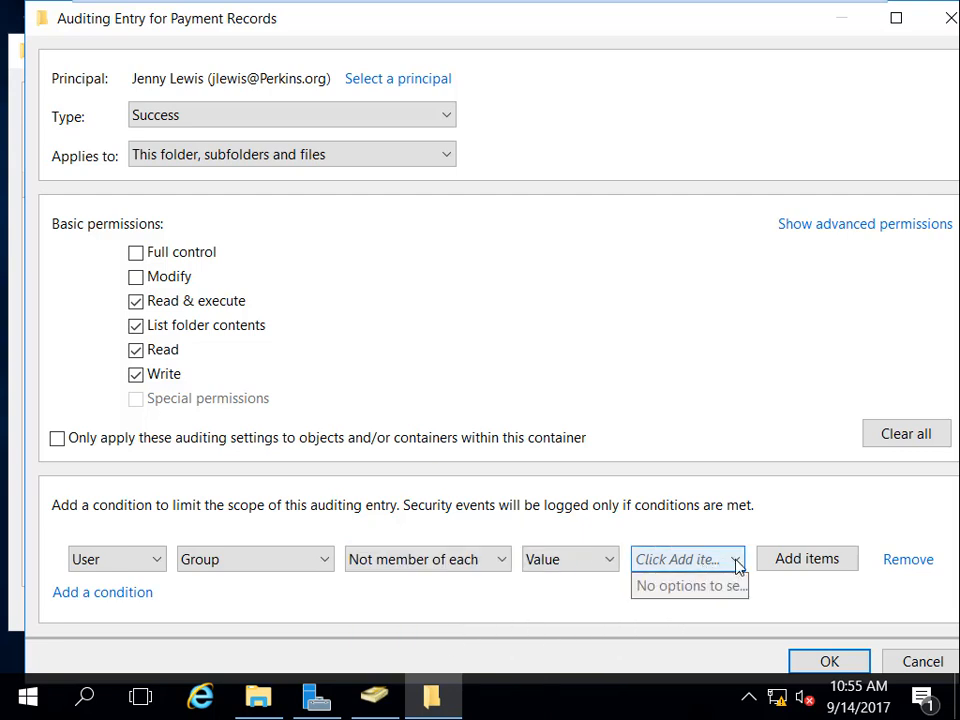
left_click(815, 567)
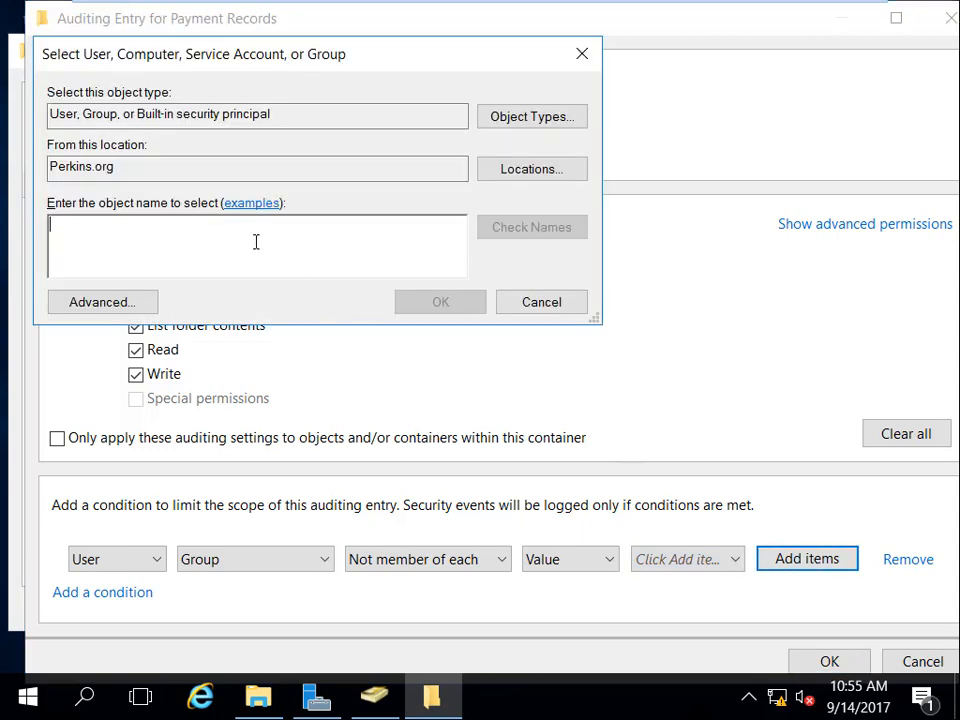
Resolve 'ma' to the Managers group and accept it as the condition's group
type("ma")
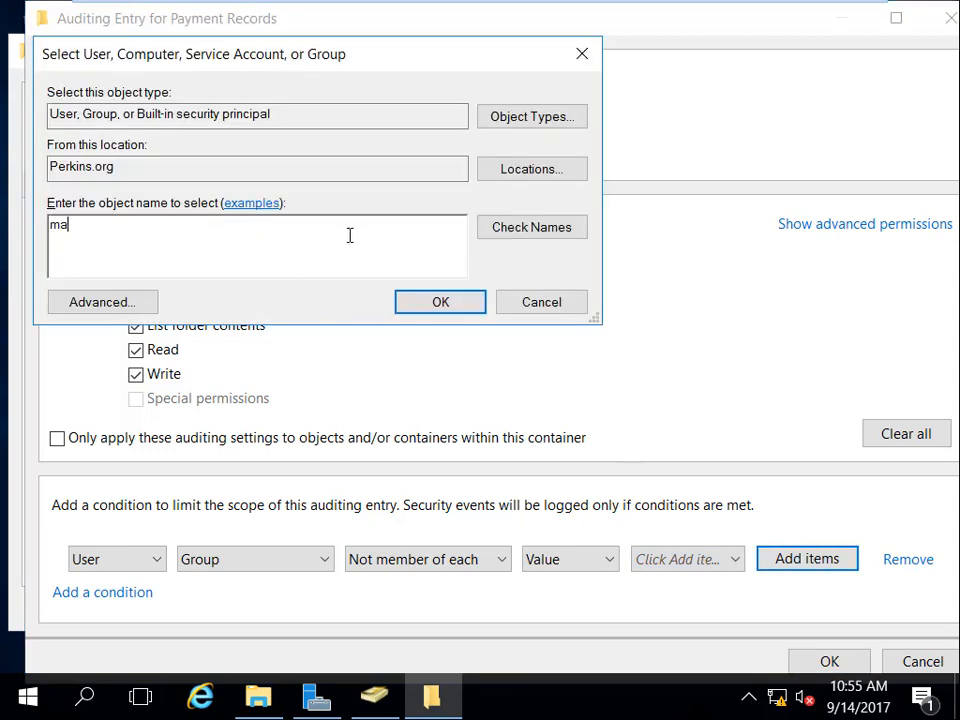
left_click(530, 236)
left_click(446, 306)
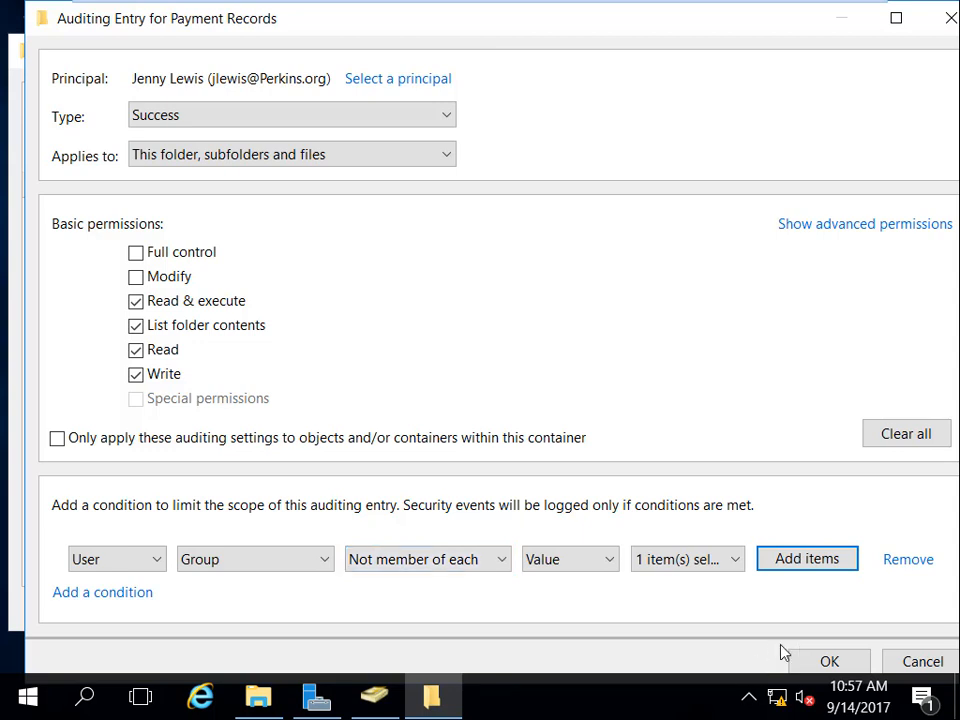
Add an Or-joined second condition reading Device Group 'Not member of any', ready for its group
left_click(107, 594)
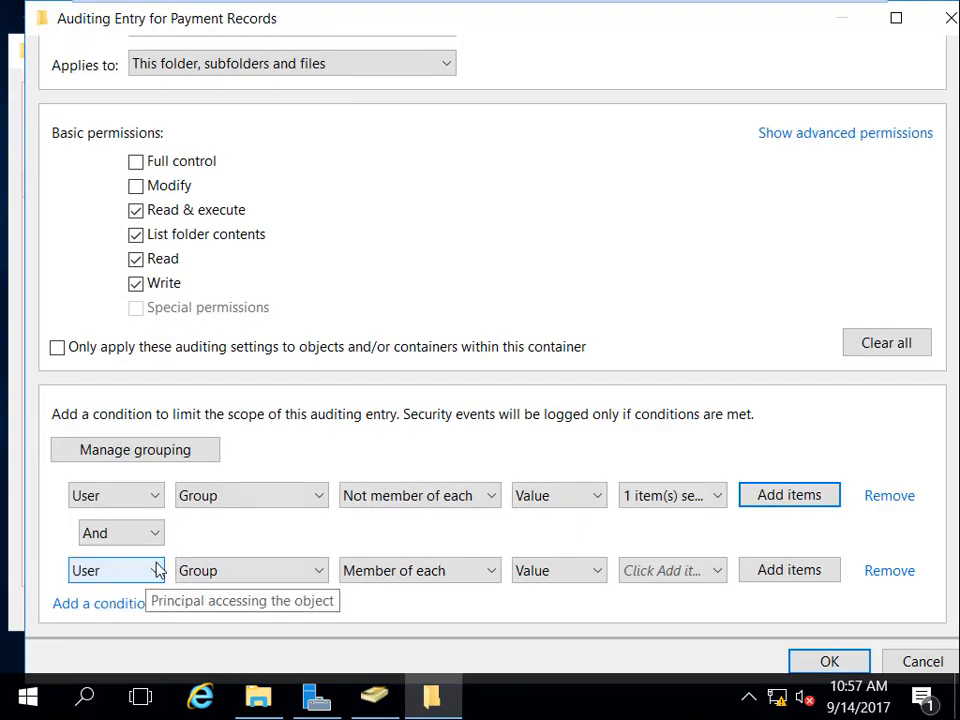
left_click(156, 536)
left_click(133, 576)
left_click(150, 572)
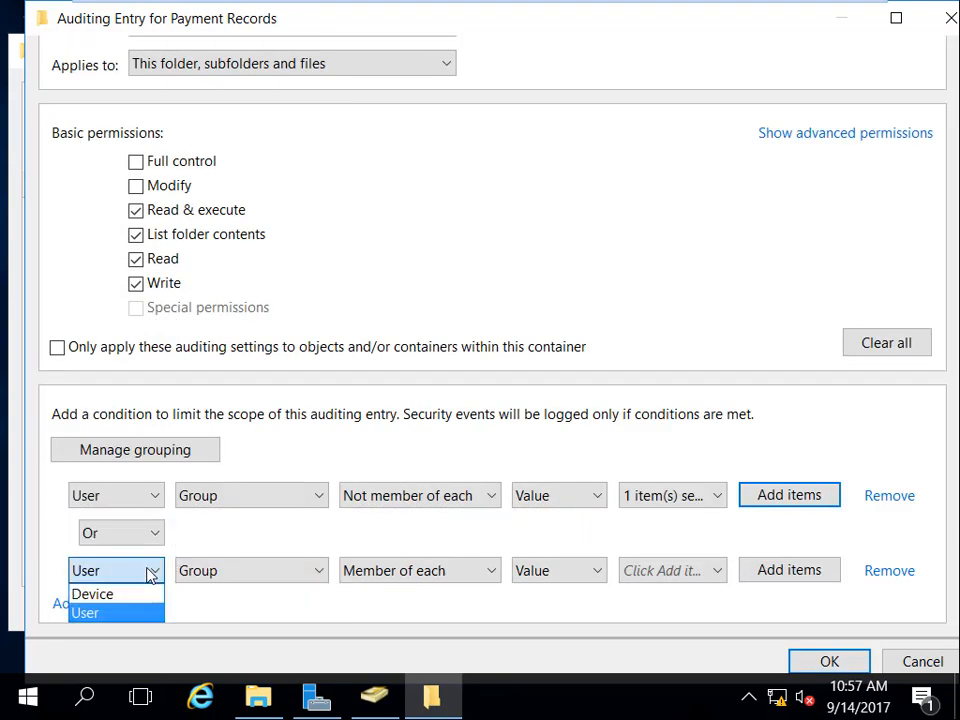
left_click(100, 594)
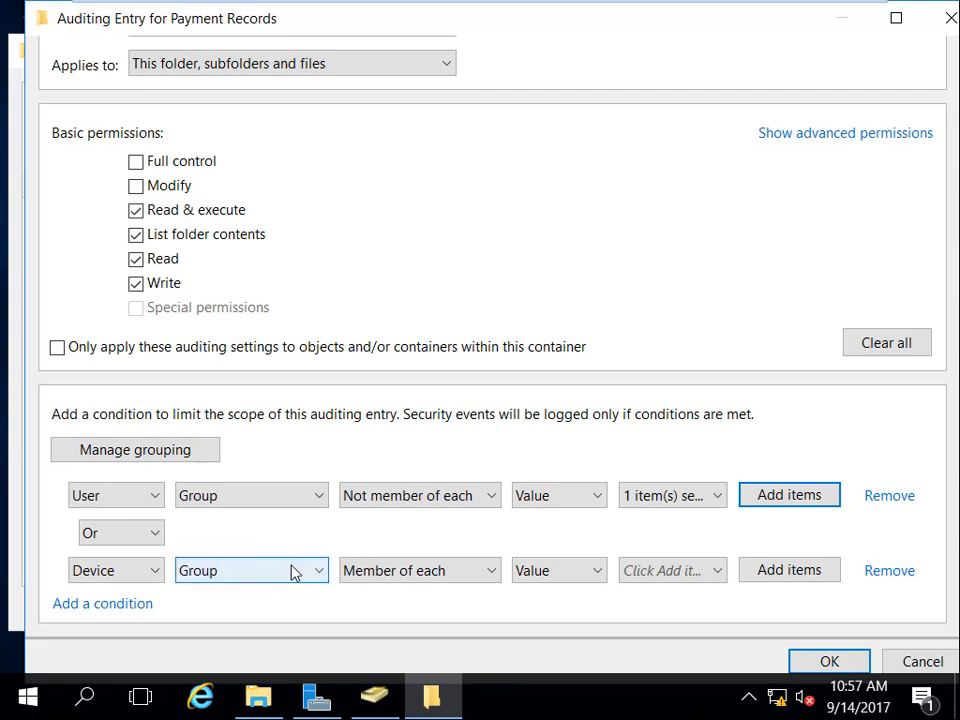
left_click(490, 578)
left_click(437, 632)
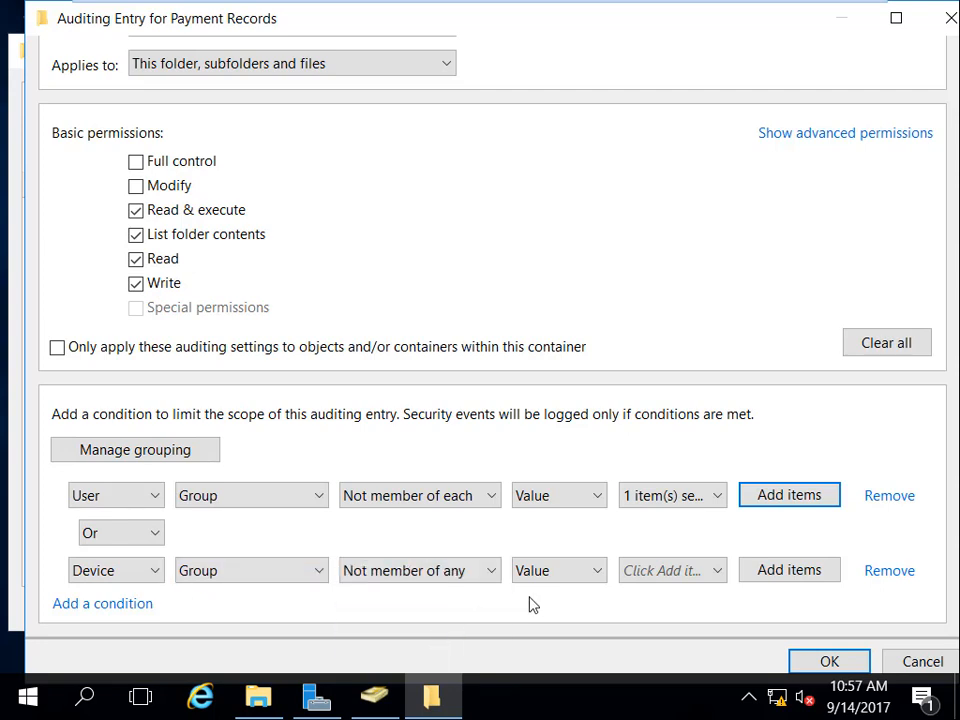
left_click(575, 577)
left_click(670, 572)
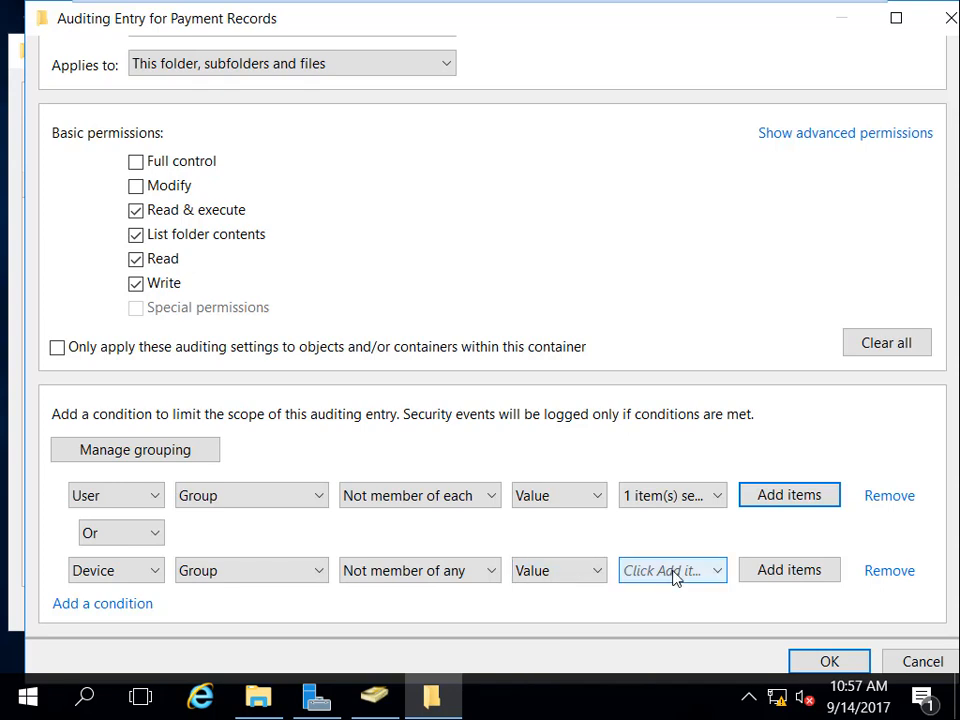
left_click(752, 569)
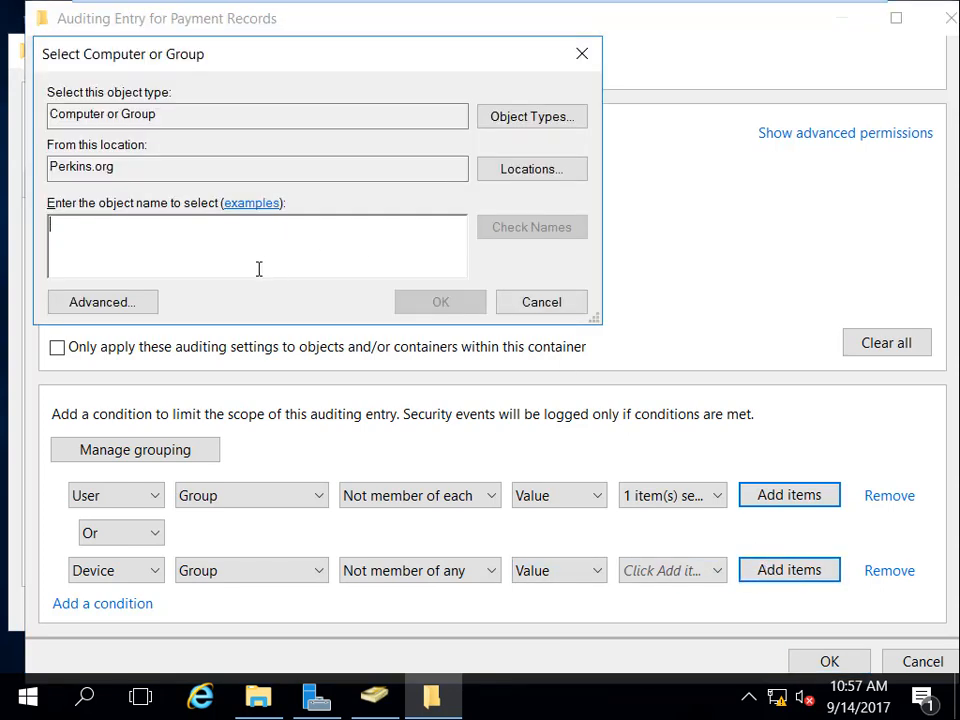
Find and set CA as the device condition's group via Advanced search, then save the auditing entry
type("do")
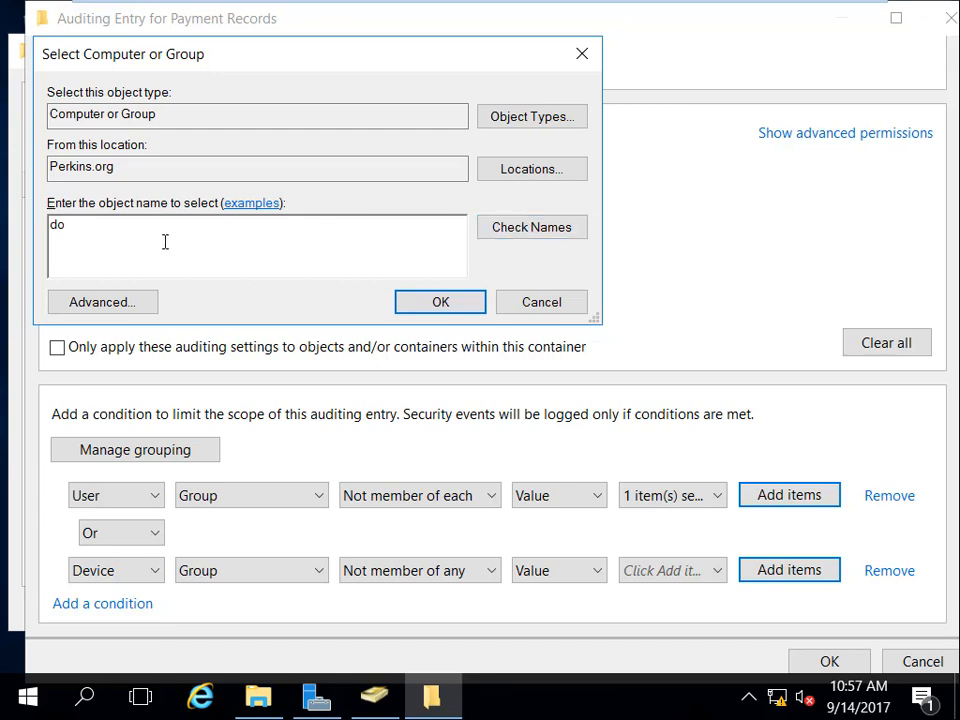
key("BackSpace")
key("BackSpace")
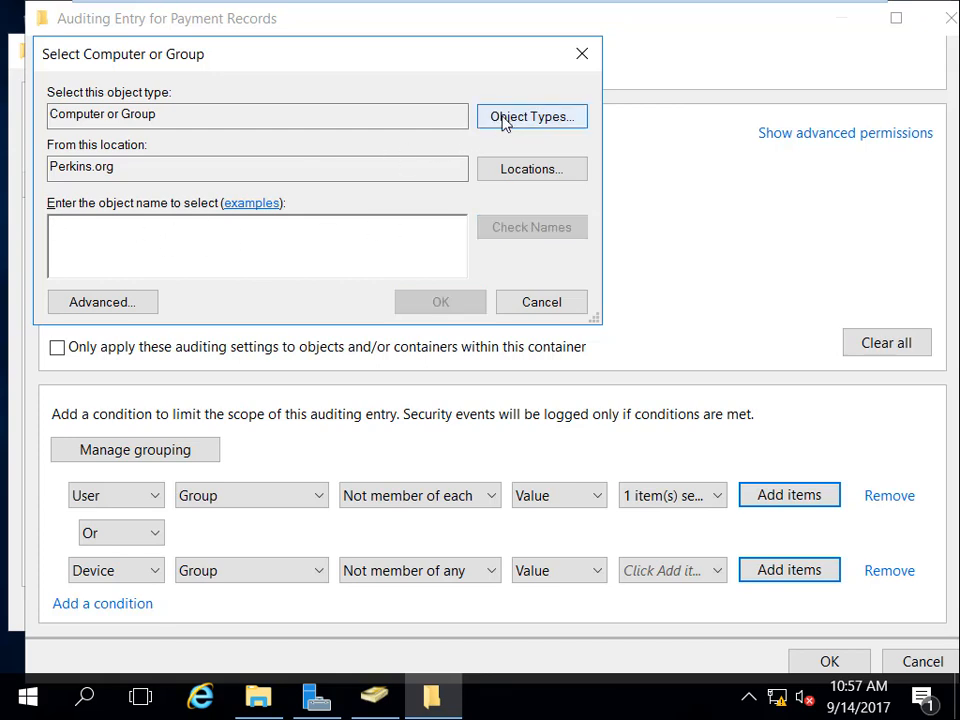
left_click(118, 302)
left_click(603, 240)
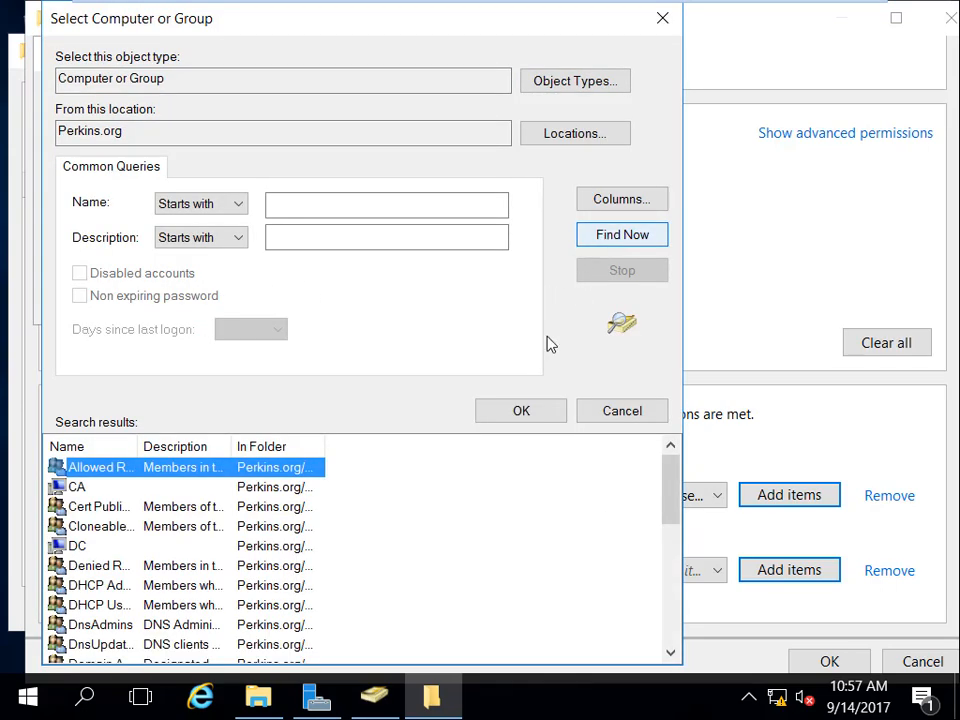
left_click(77, 488)
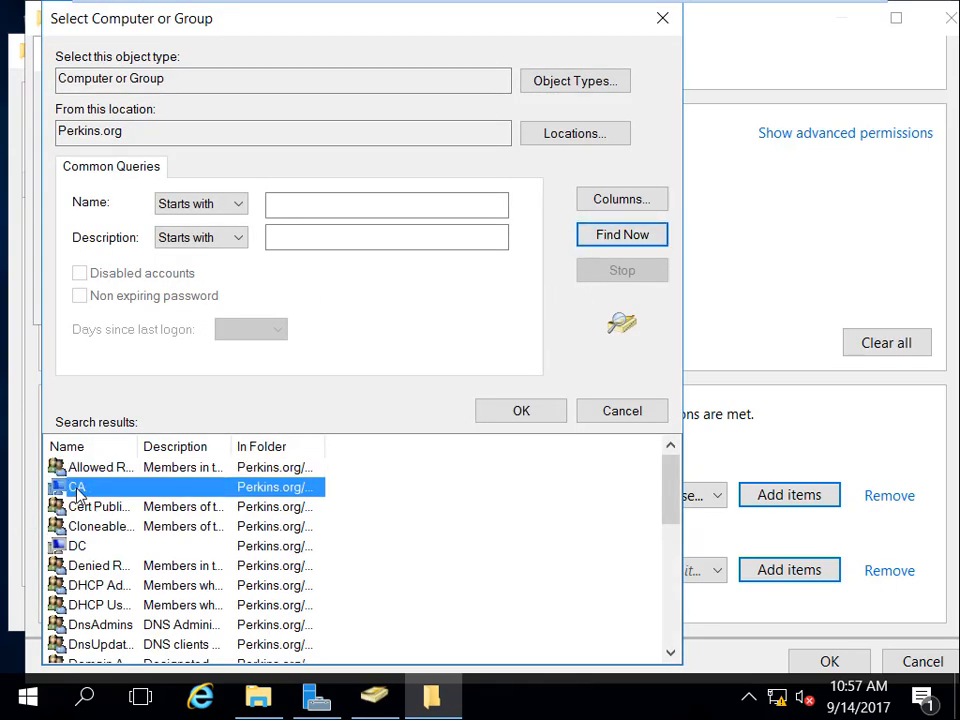
left_click(508, 416)
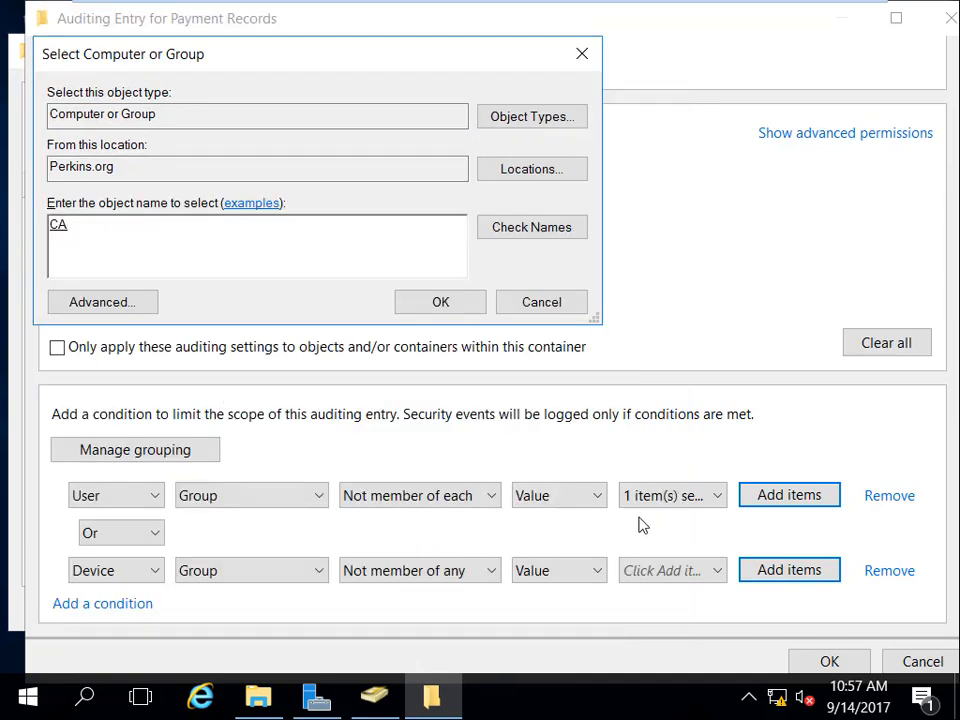
left_click(430, 306)
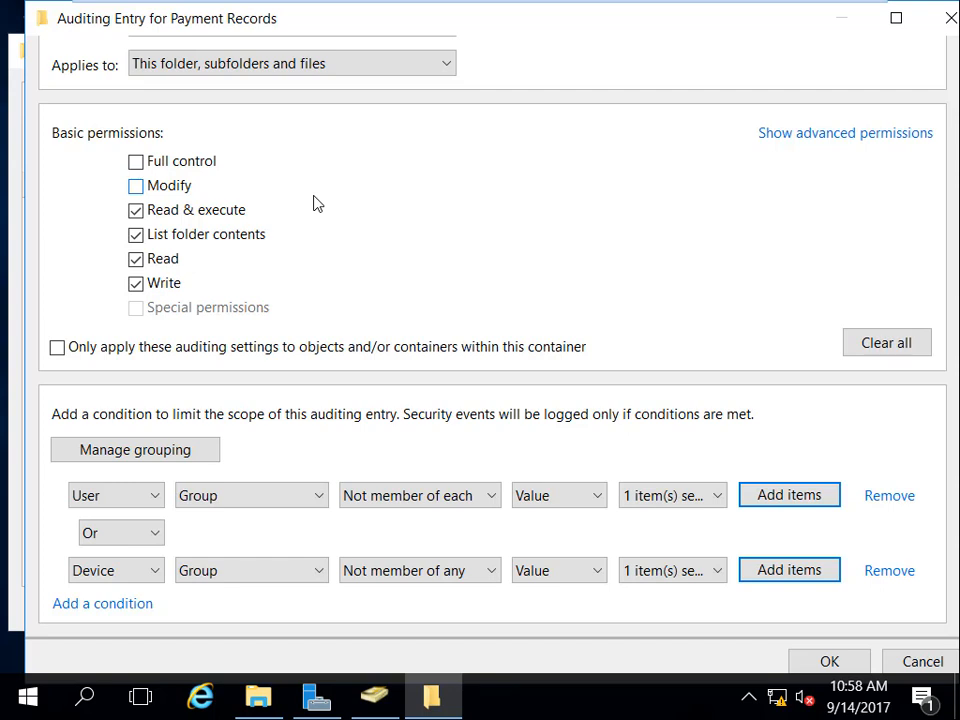
left_click(828, 664)
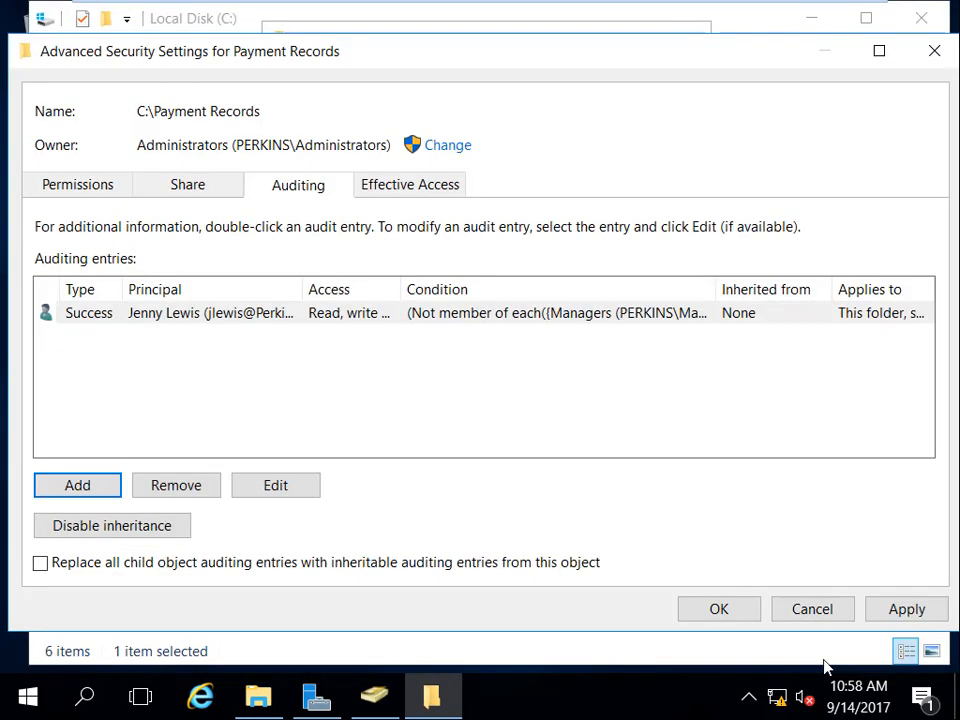
Apply the Payment Records auditing changes and close Advanced Security Settings and Payment Records Properties
left_click(911, 617)
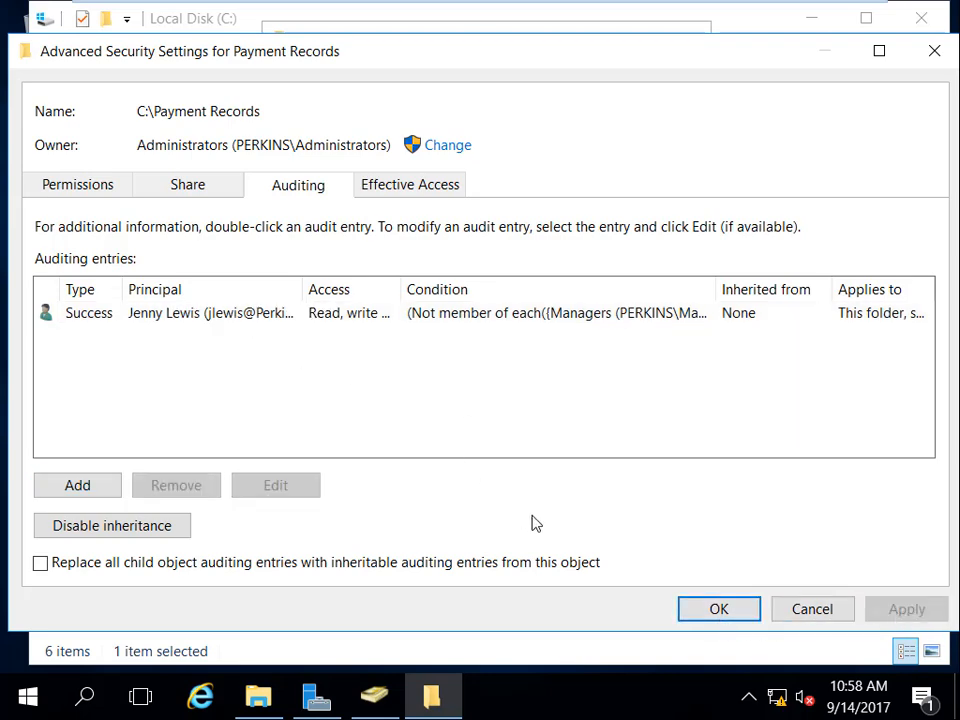
left_click(704, 613)
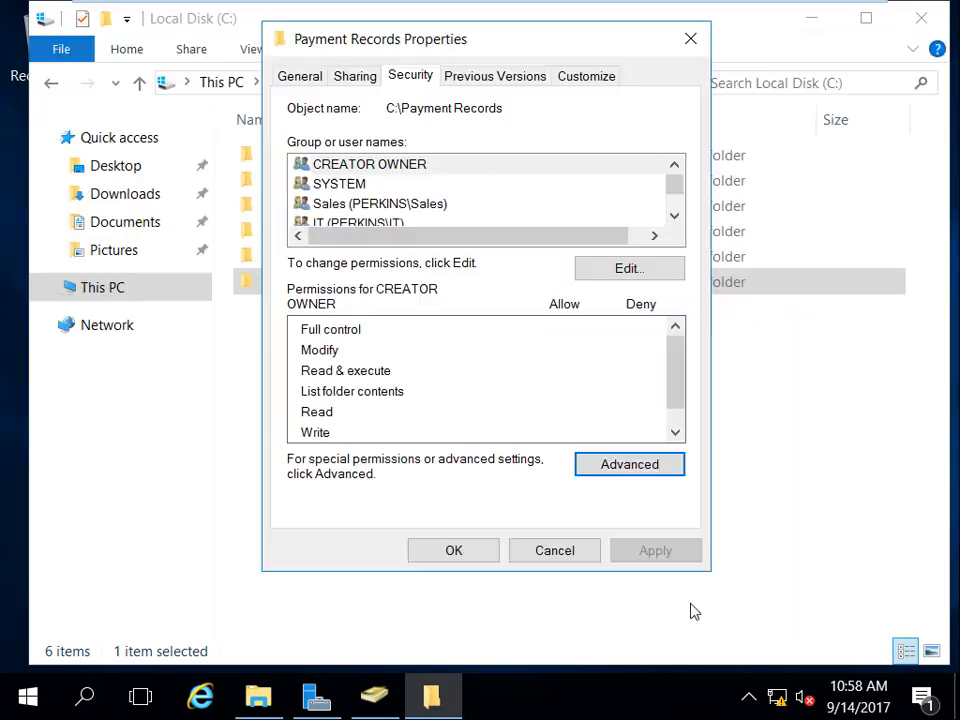
left_click(455, 549)
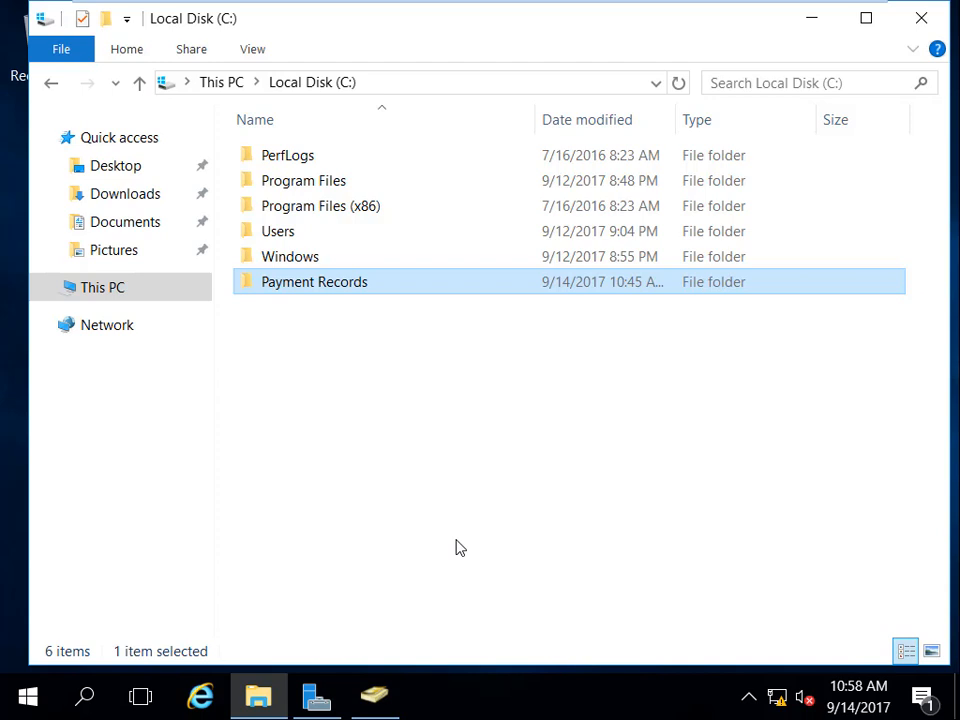
Go to This PC and bring up the C: drive's properties
right_click(350, 283)
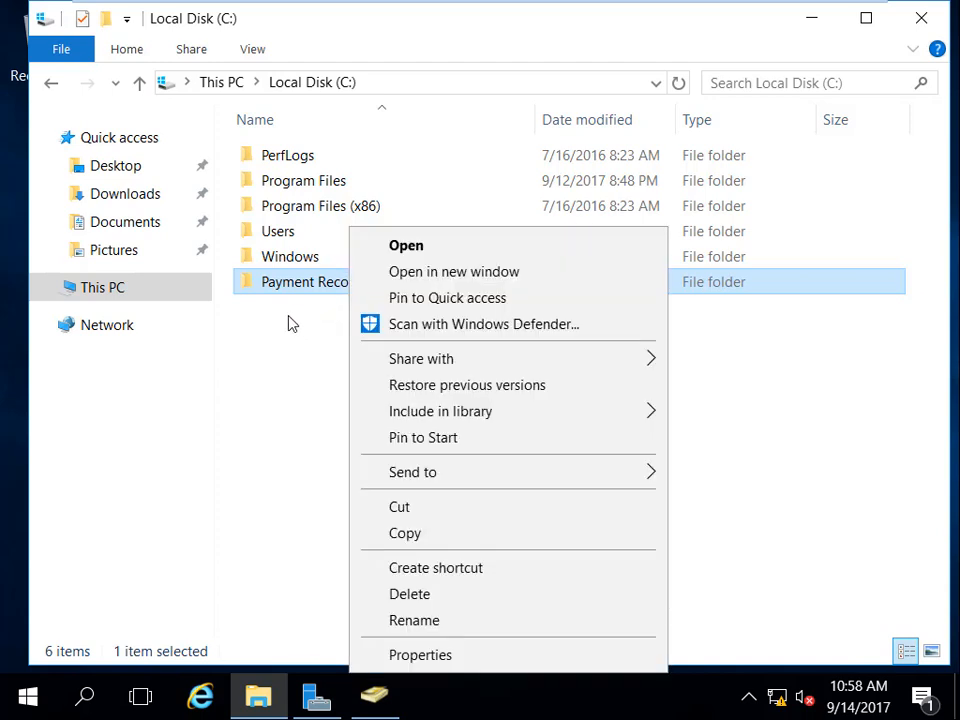
left_click(90, 289)
left_click(95, 288)
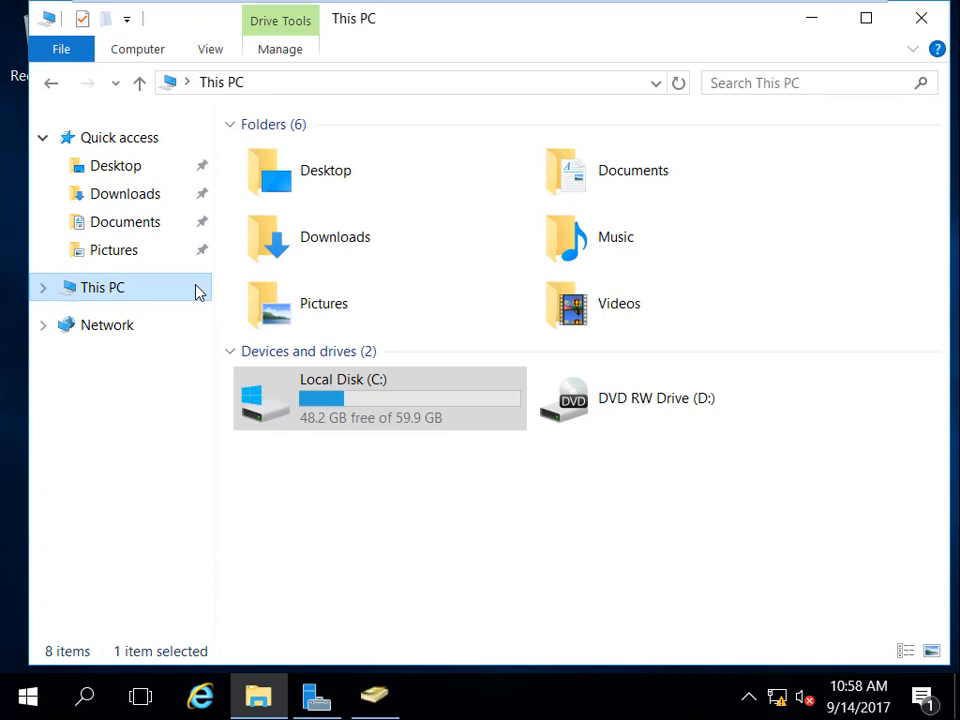
right_click(362, 403)
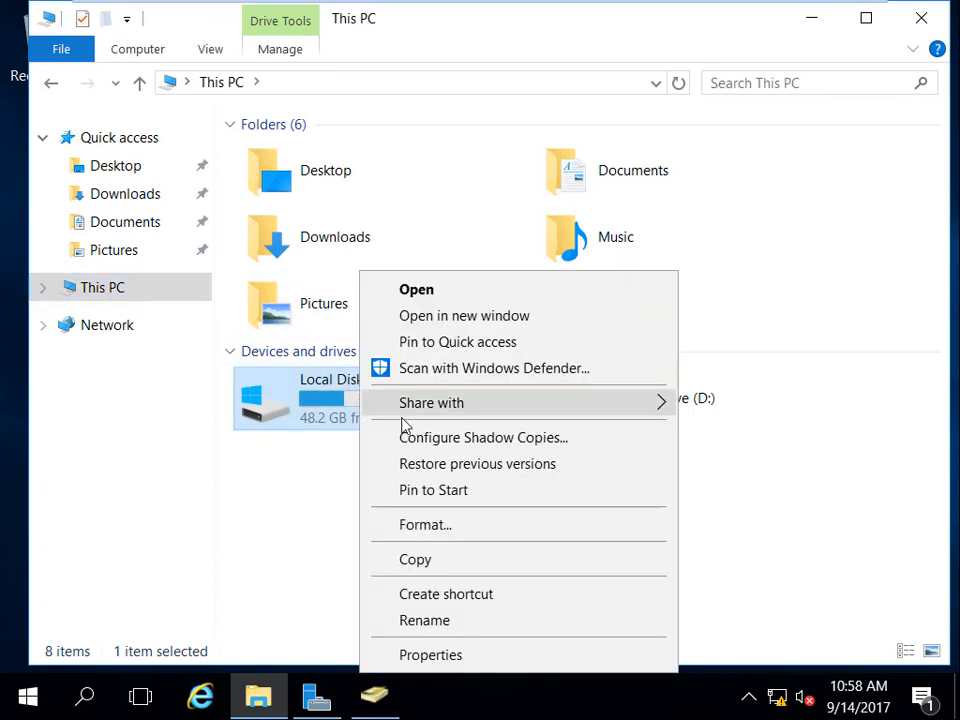
left_click(490, 658)
left_click_drag(559, 90, 488, 68)
Enable disk quota management on C: with a 20 MB default limit and 10 MB warning level
left_click(690, 99)
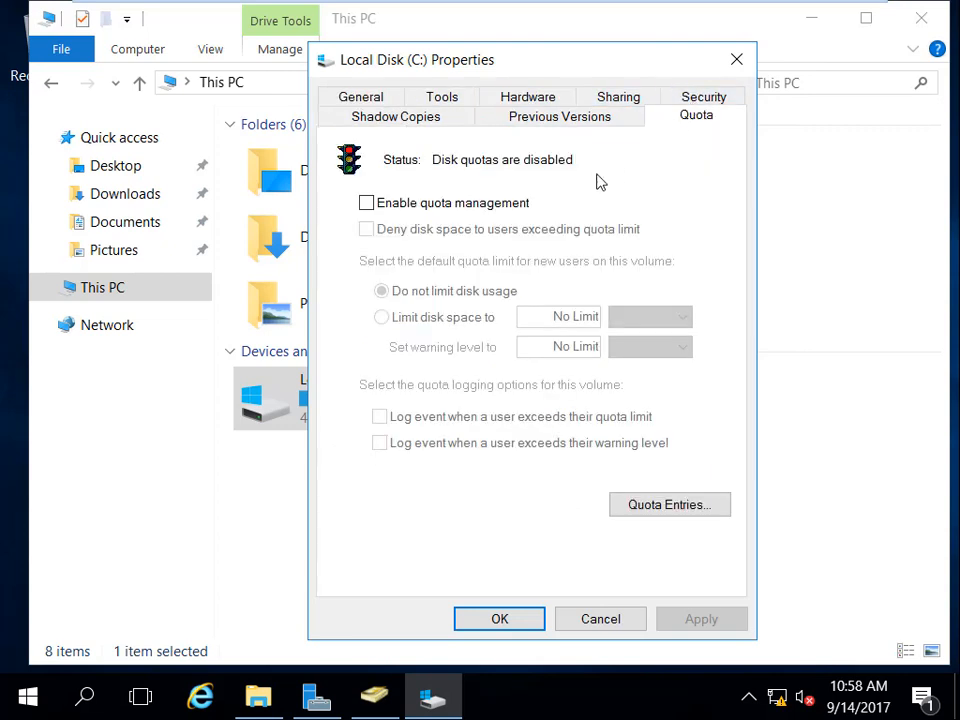
left_click(366, 205)
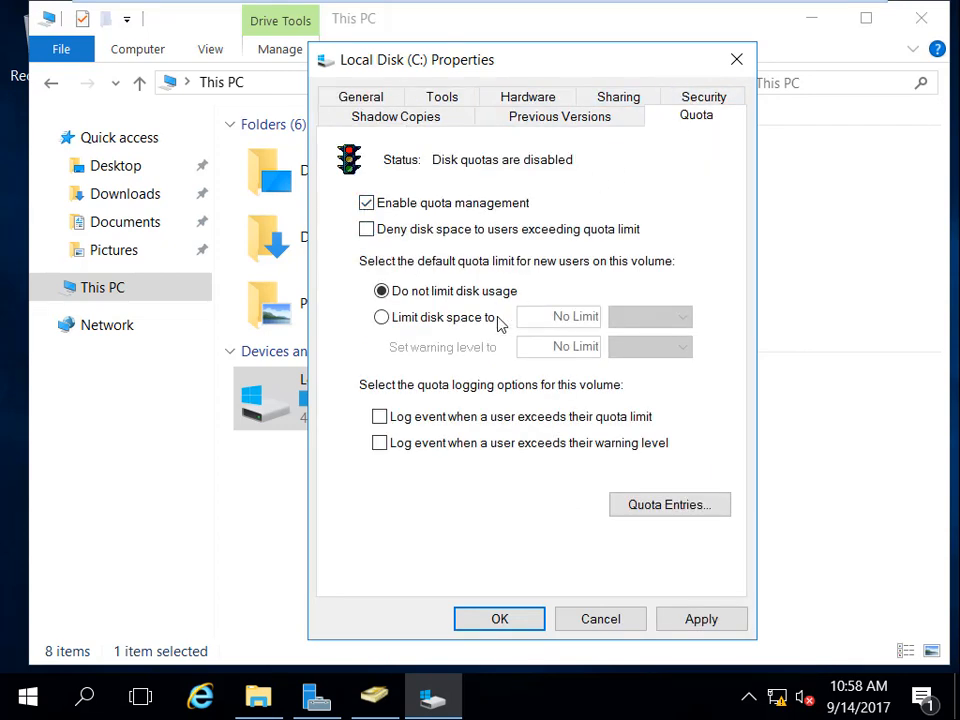
left_click(386, 318)
double_click(595, 316)
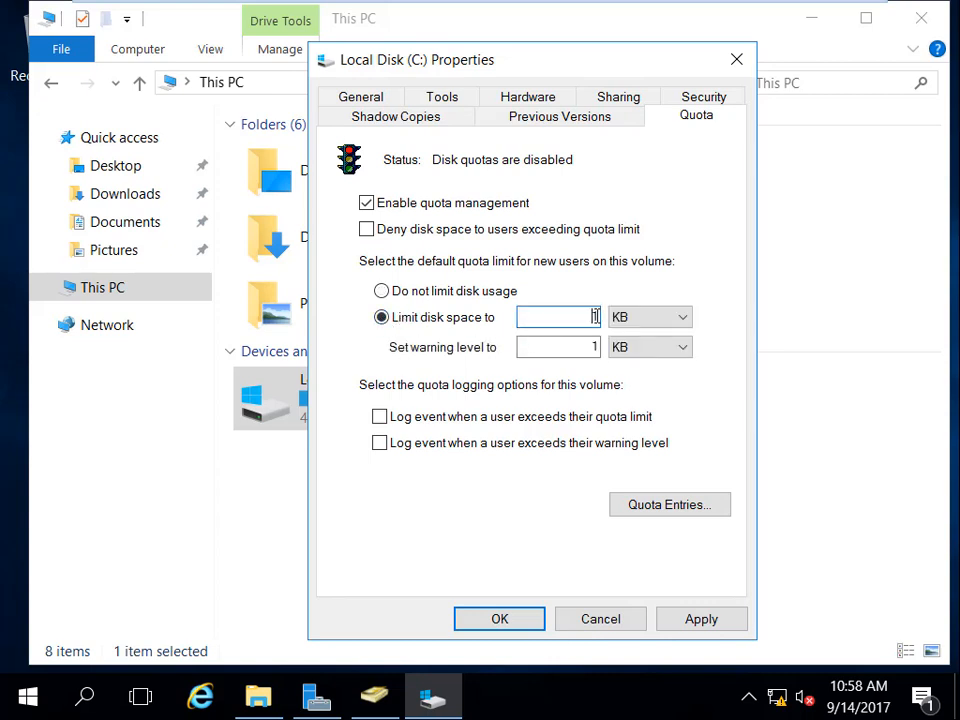
type("20")
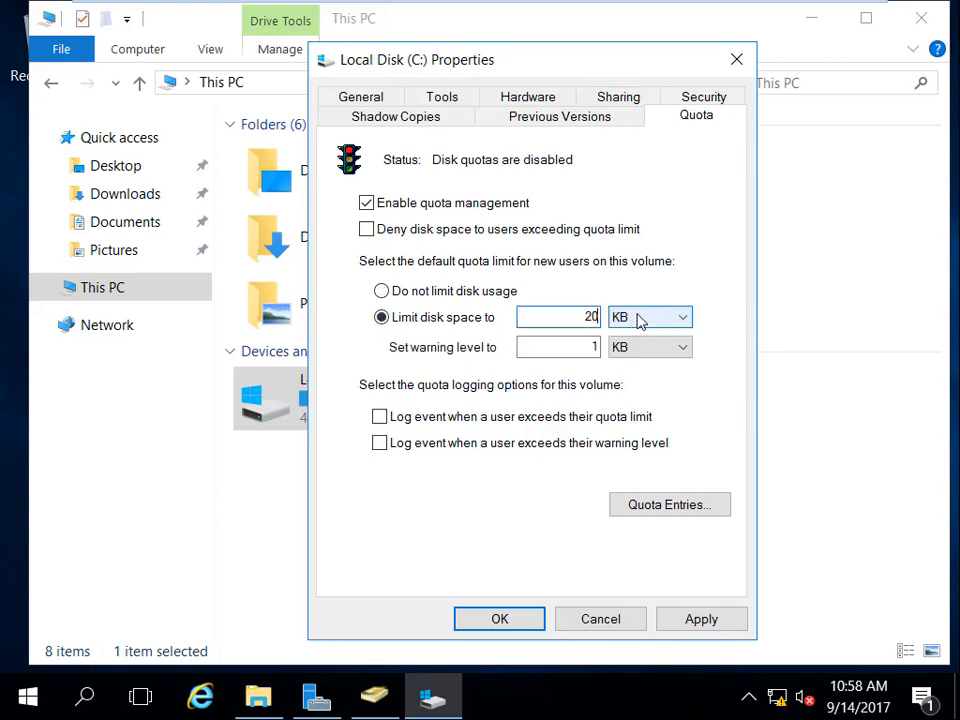
left_click(662, 317)
left_click(645, 351)
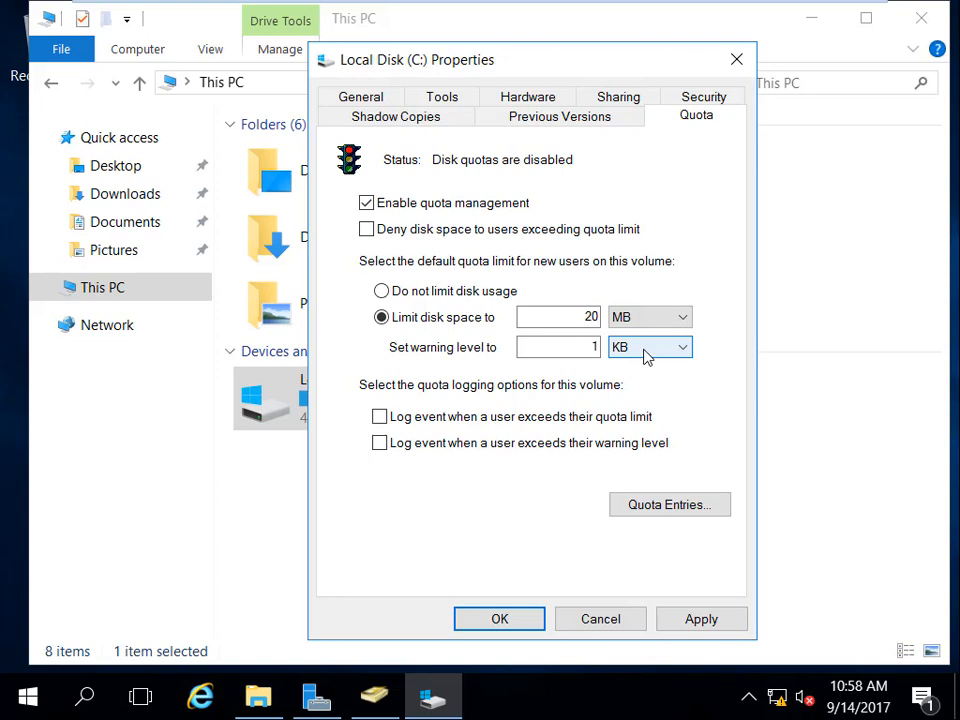
double_click(587, 348)
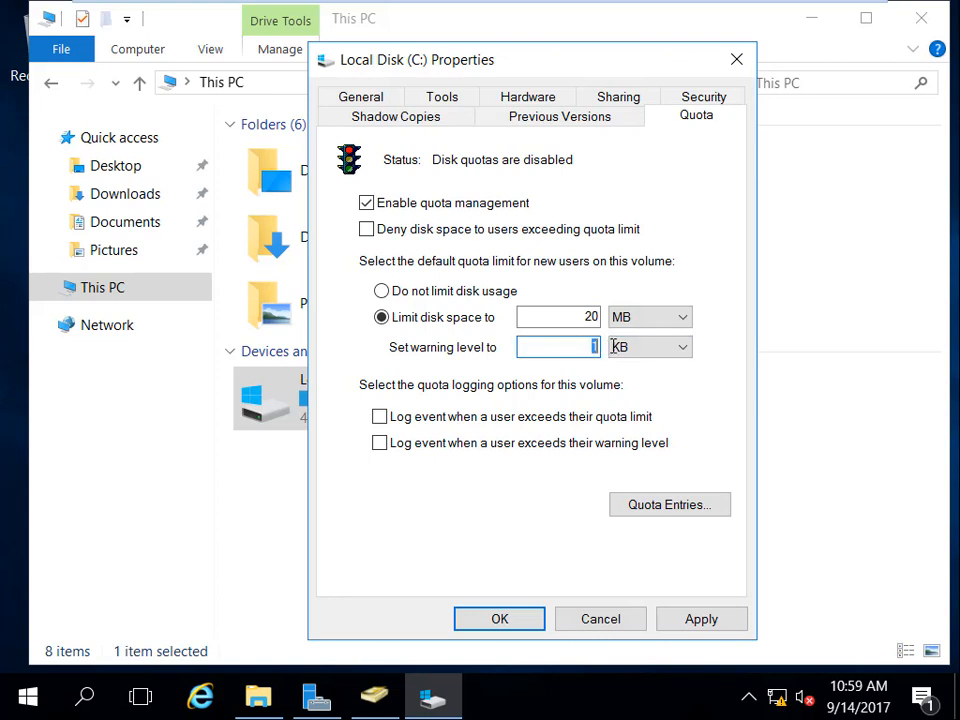
type("0")
left_click(660, 348)
left_click(645, 382)
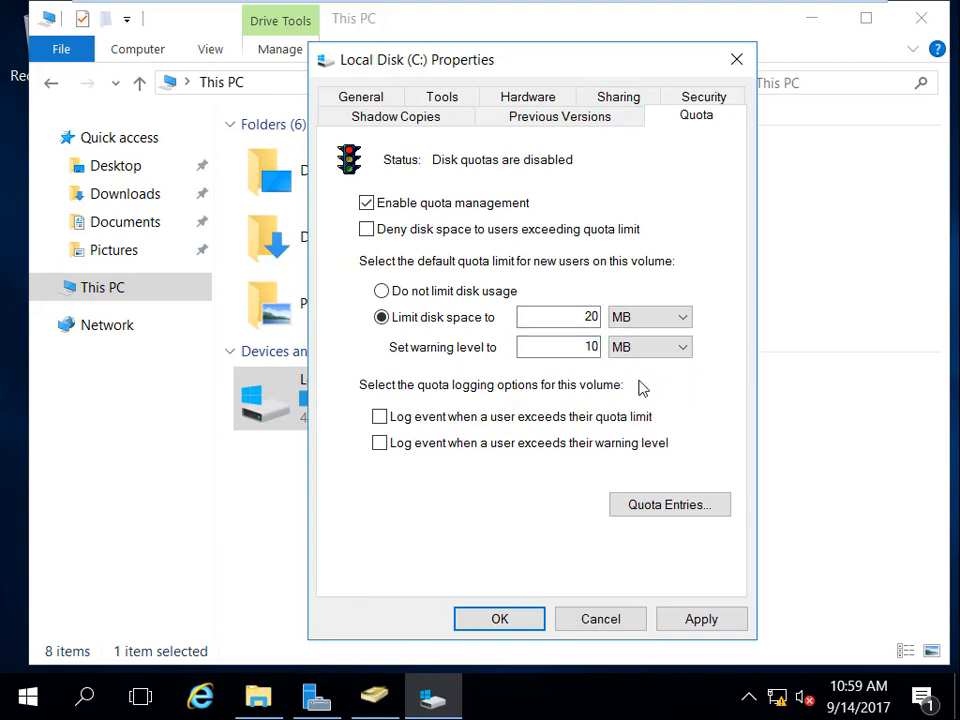
left_click(654, 512)
Start a new quota entry on C: for the domain user located with Check Names
left_click_drag(316, 62, 434, 84)
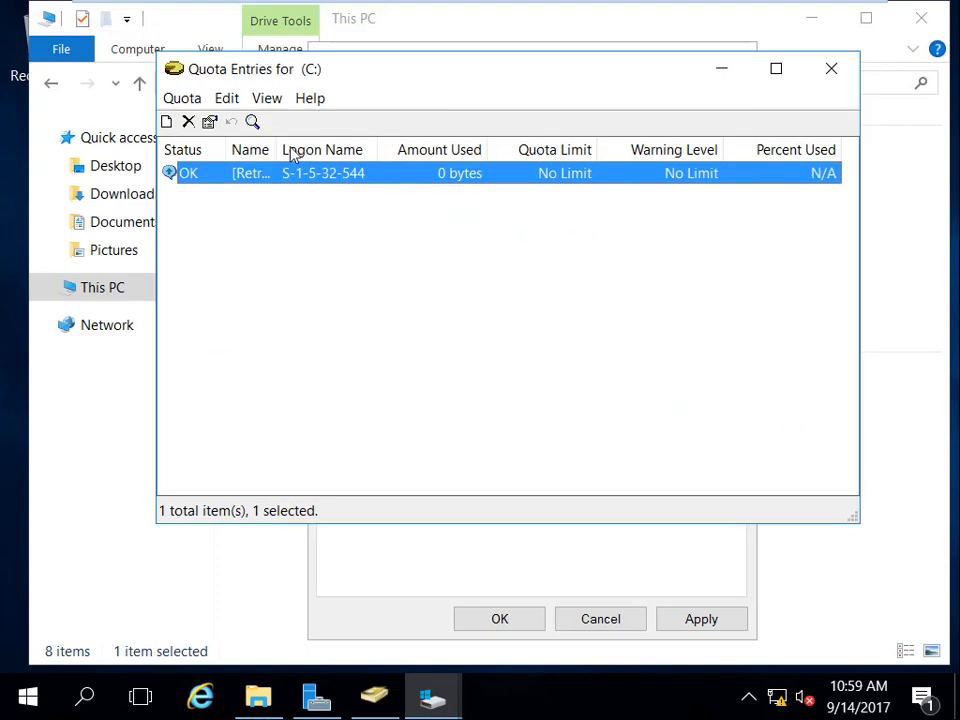
left_click(167, 122)
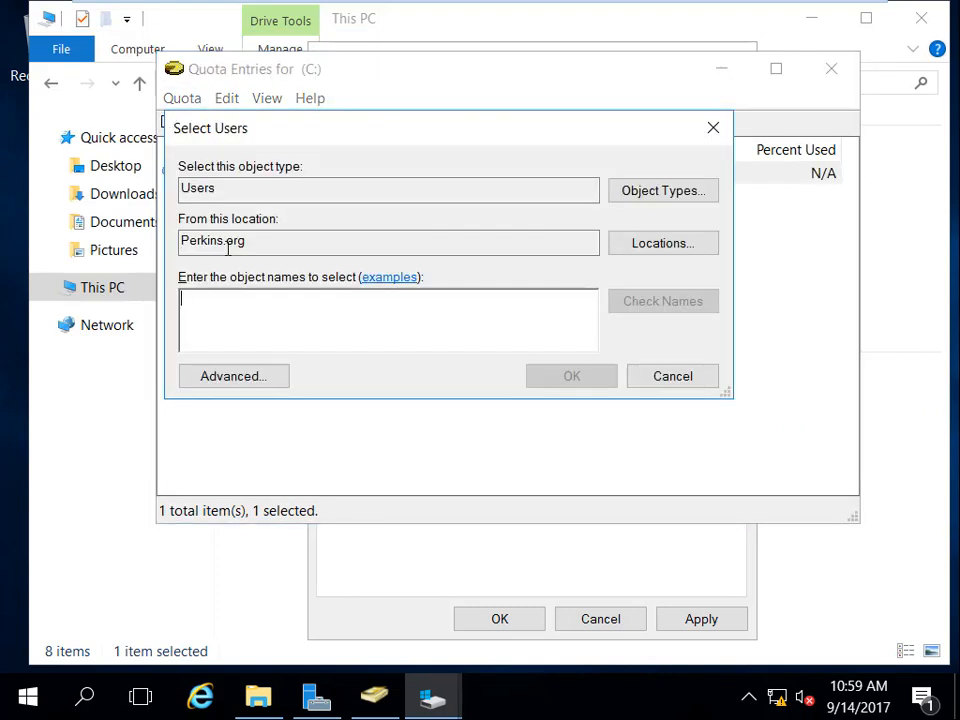
type("j")
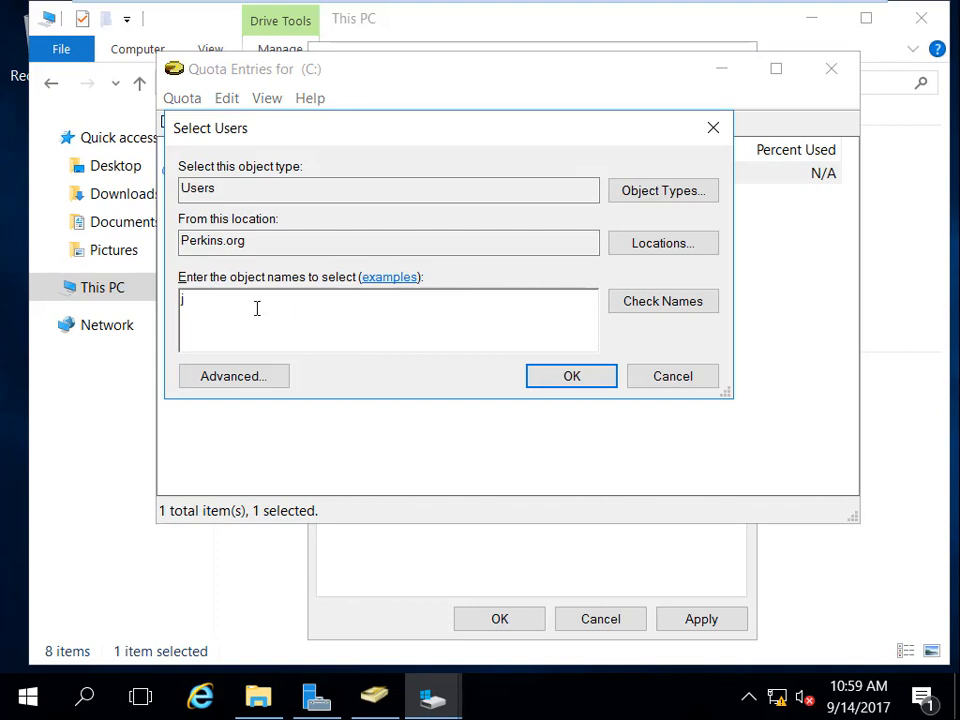
left_click(672, 308)
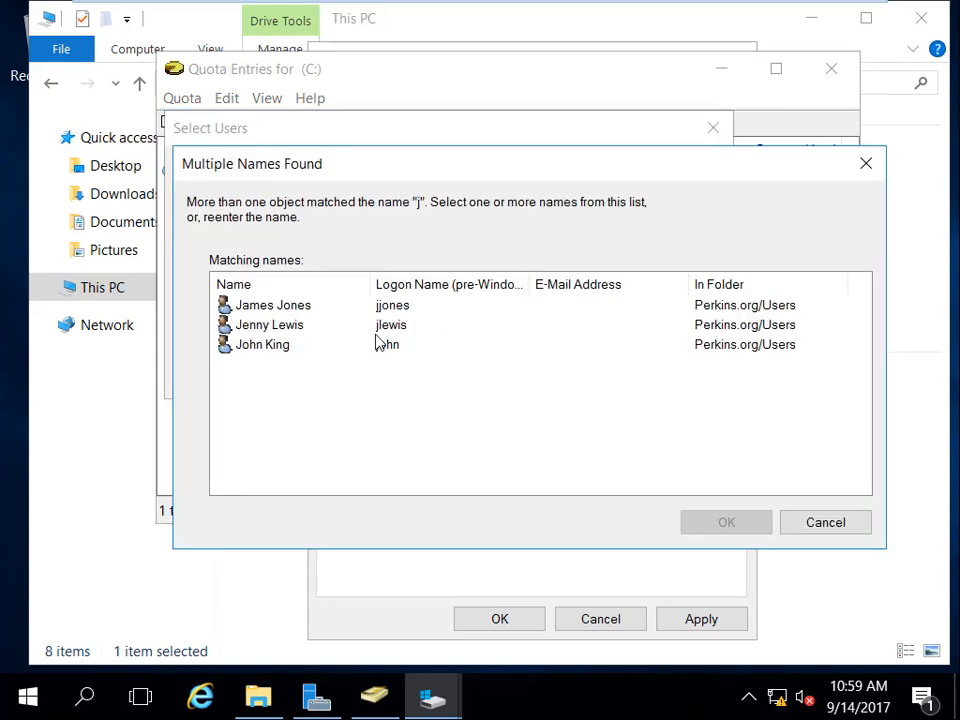
left_click(290, 326)
left_click(730, 522)
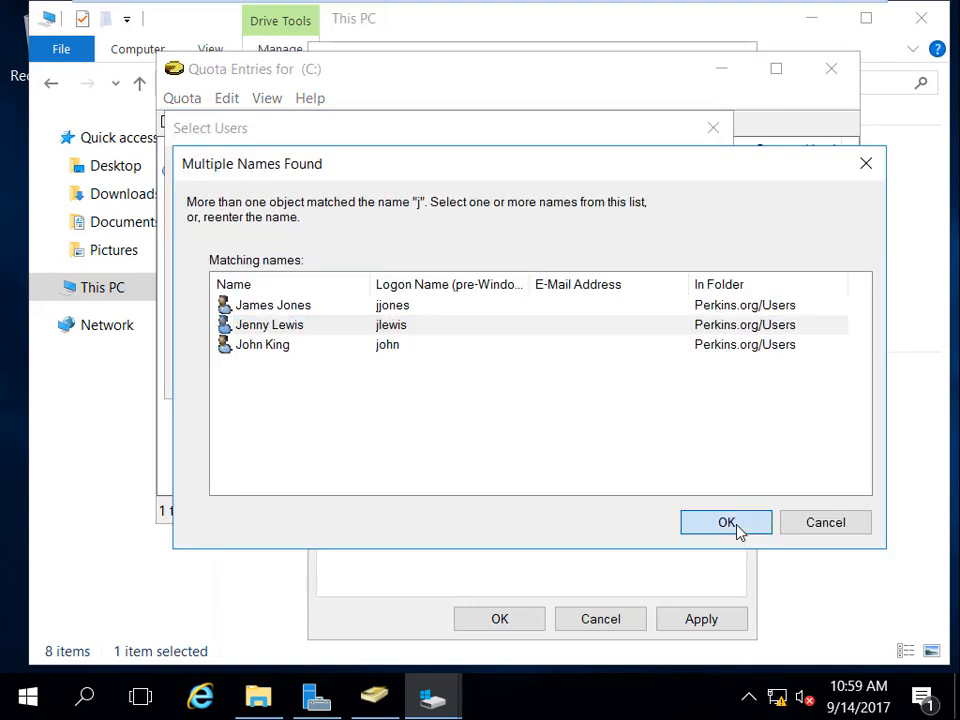
left_click(578, 382)
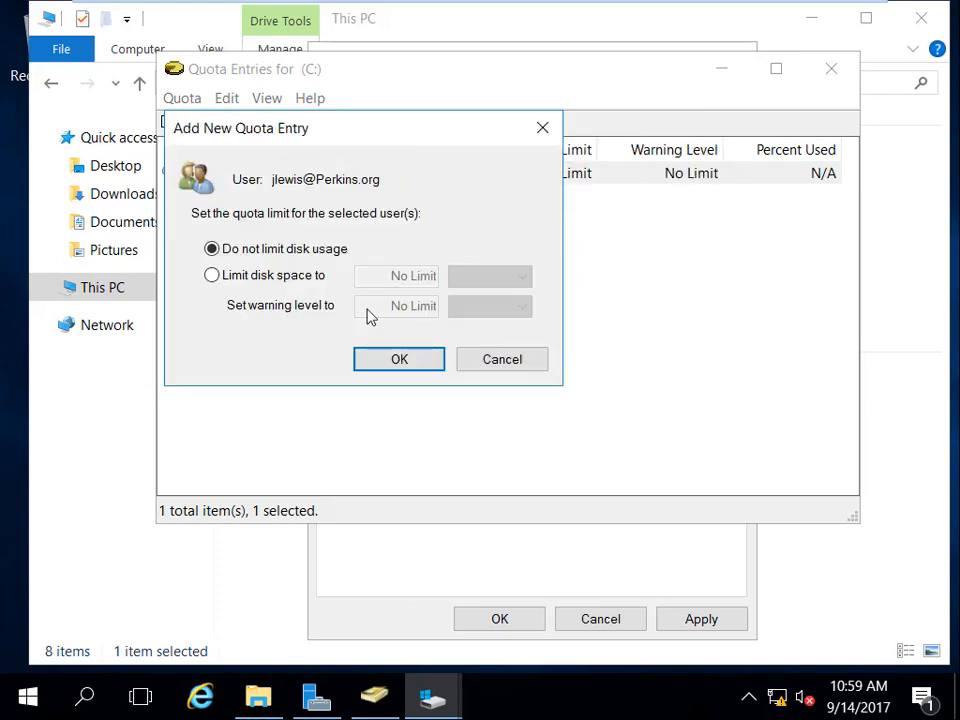
Limit that user to 20 MB with a 10 MB warning level and save the entry
left_click(212, 276)
double_click(430, 276)
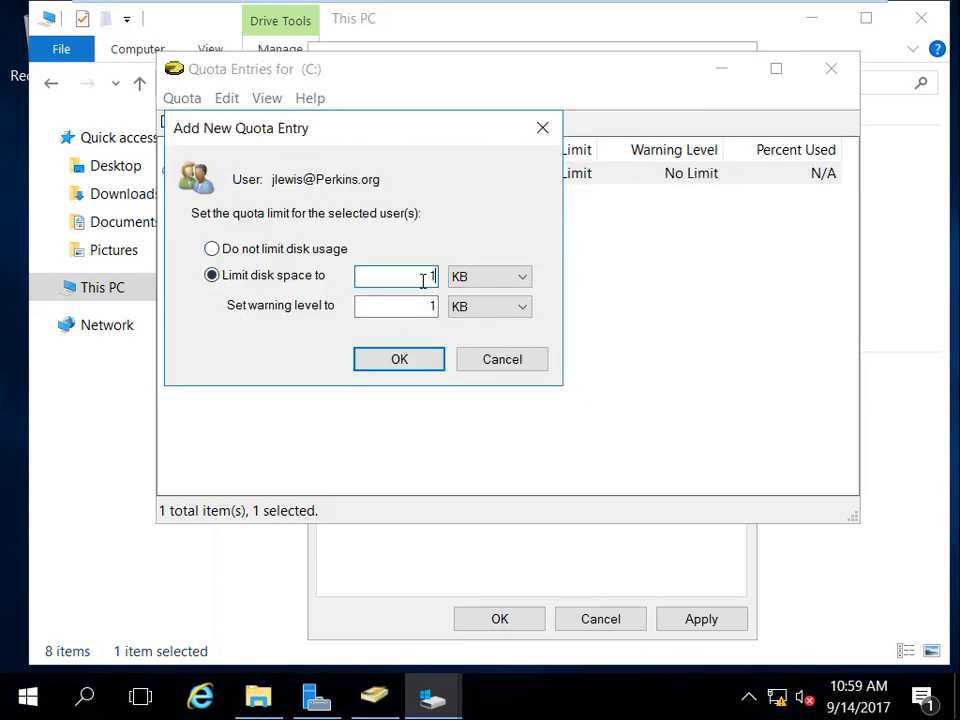
type("20")
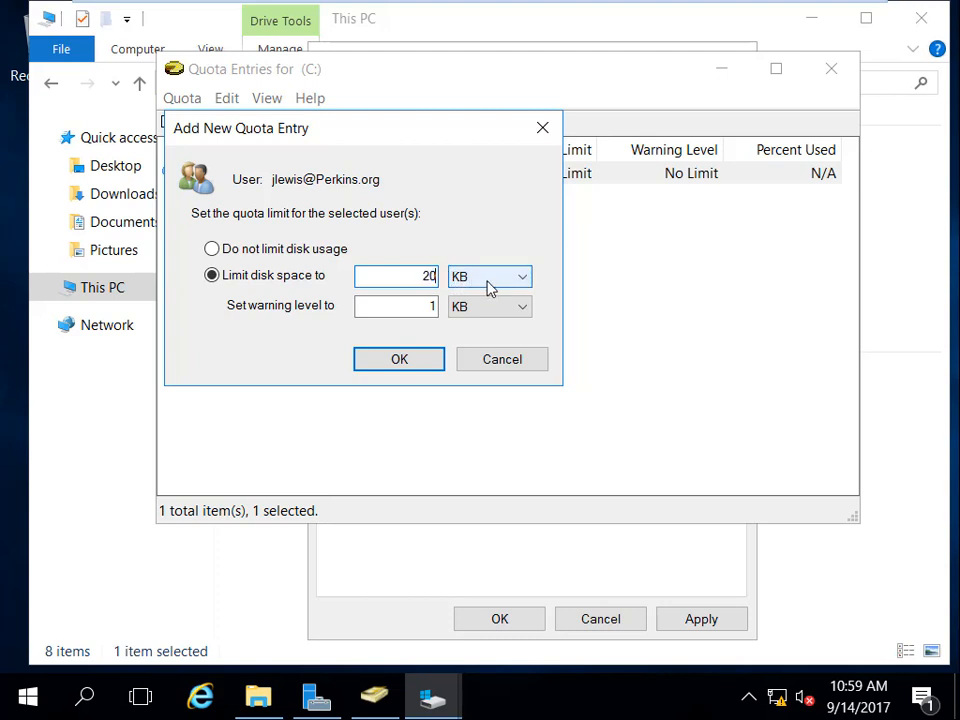
left_click(489, 285)
left_click(508, 313)
double_click(430, 305)
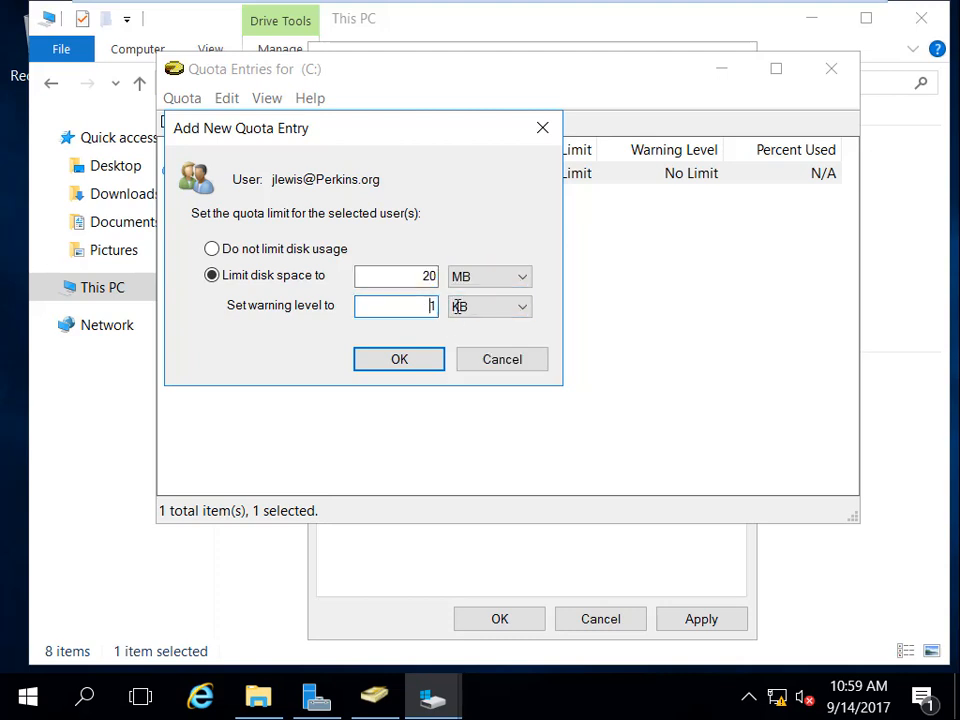
type("0")
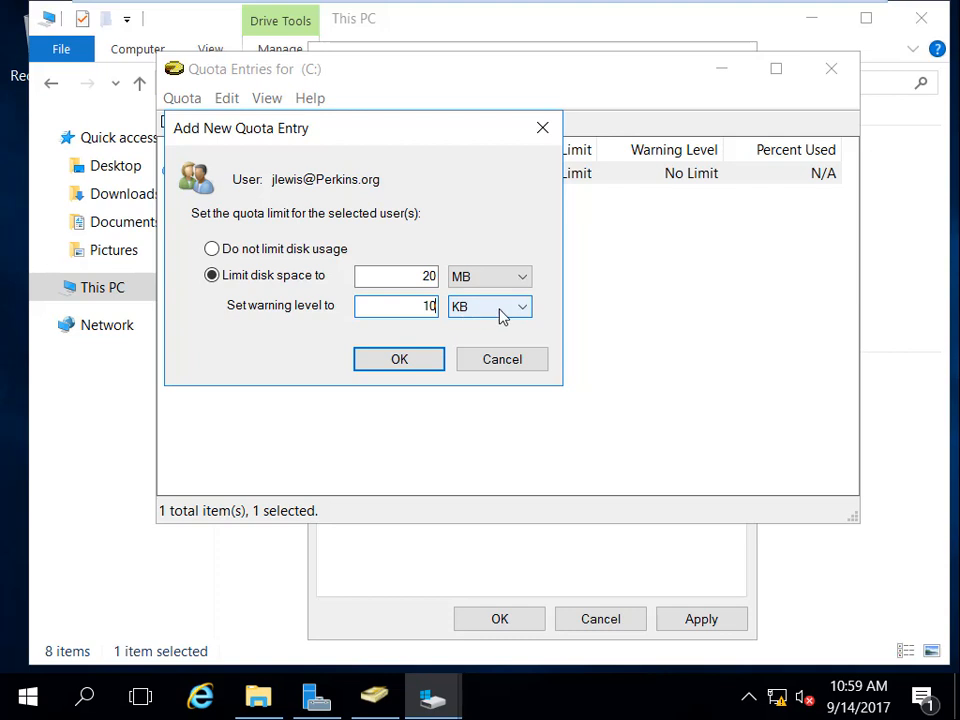
left_click(501, 313)
left_click(489, 342)
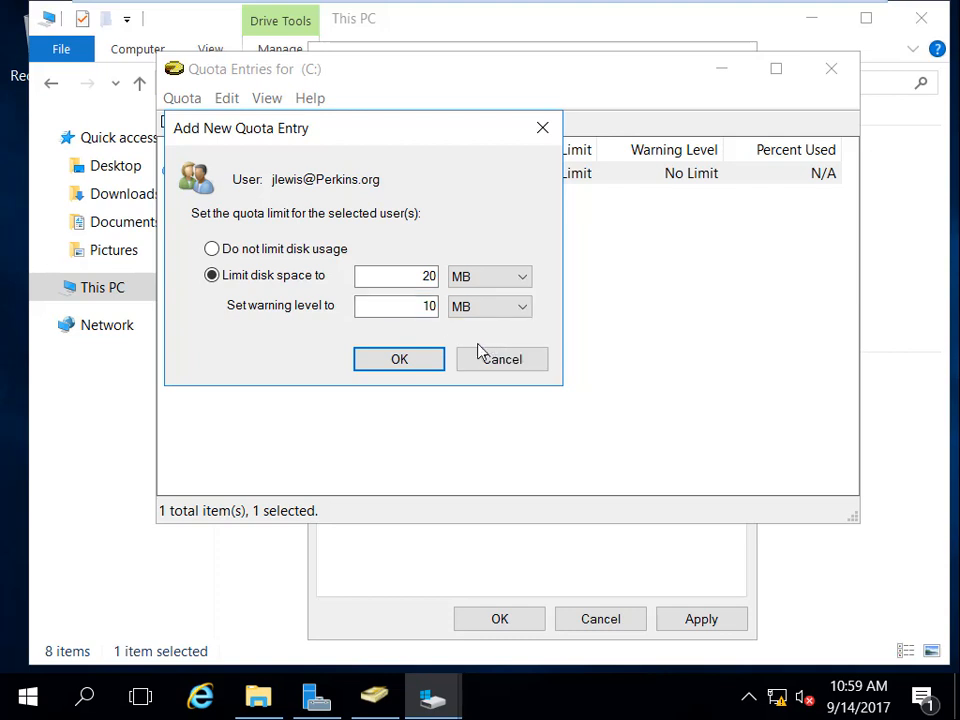
left_click(399, 360)
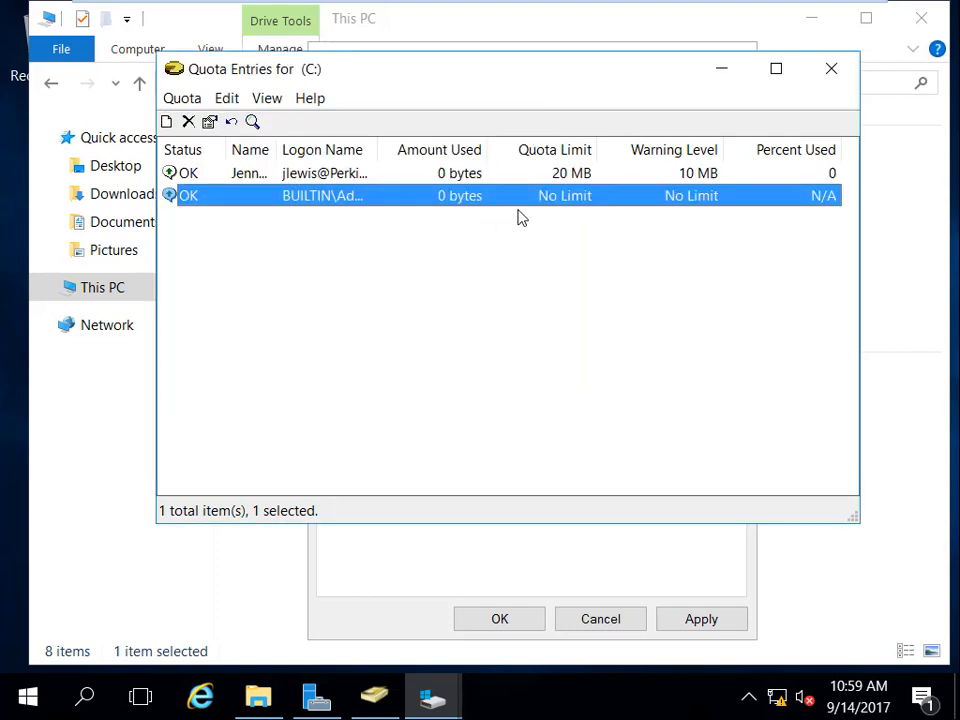
left_click(560, 178)
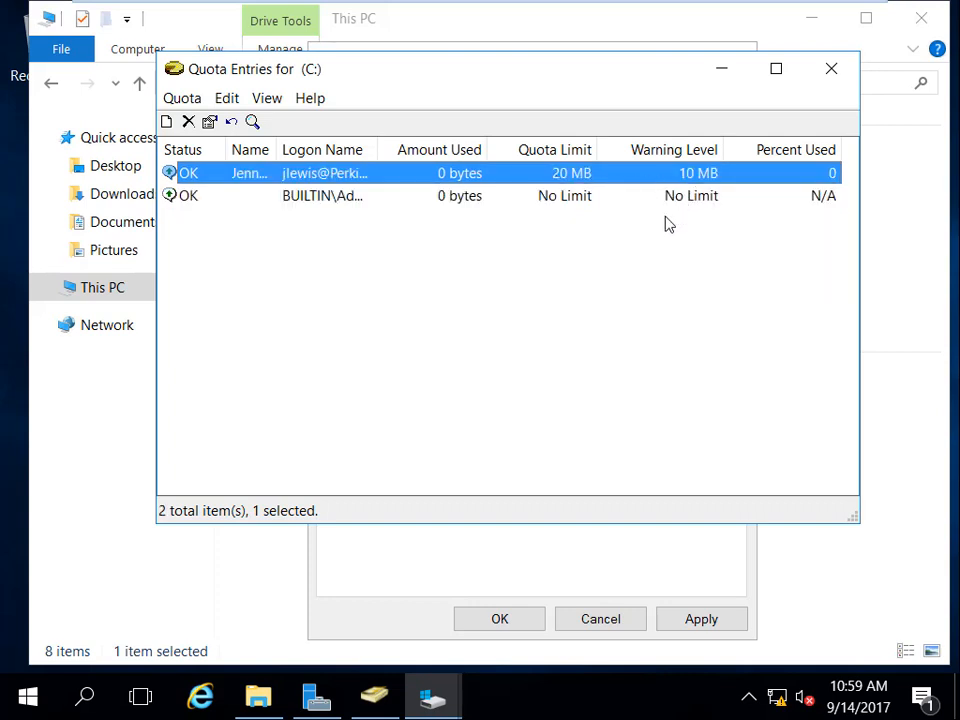
Reopen Quota Entries, widen the Logon Name column to review the new user's entry, then close it
left_click(831, 69)
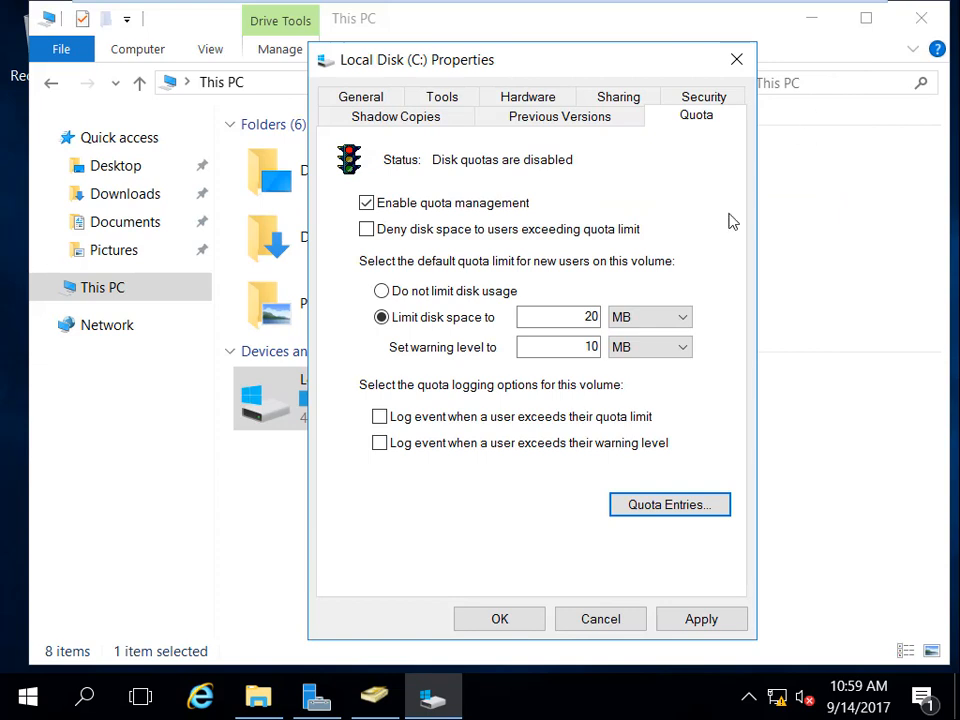
left_click(692, 506)
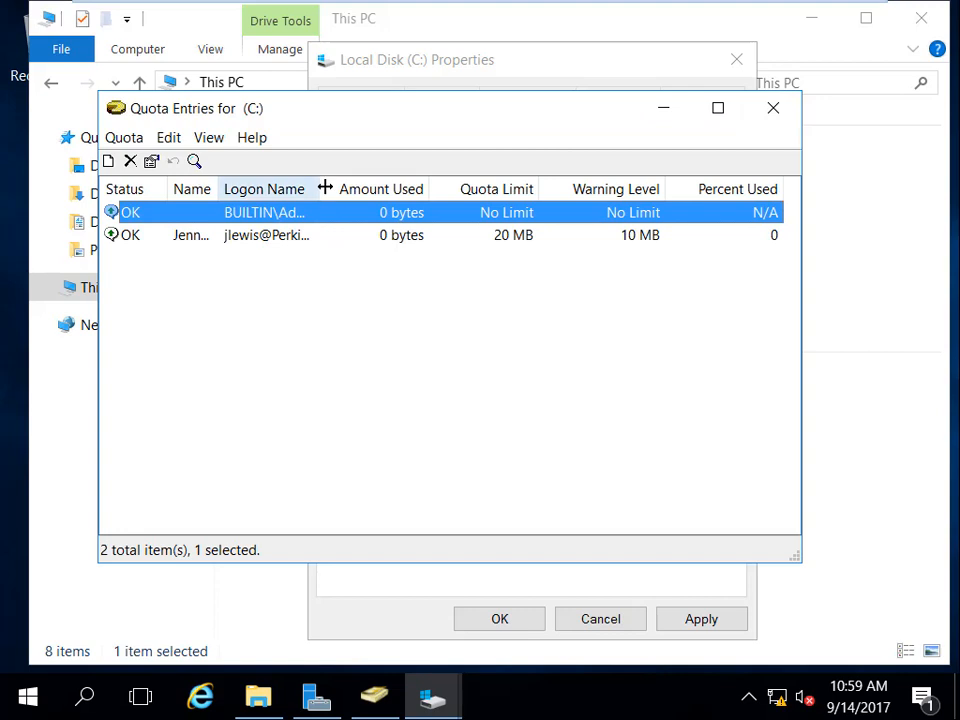
left_click_drag(322, 189, 445, 222)
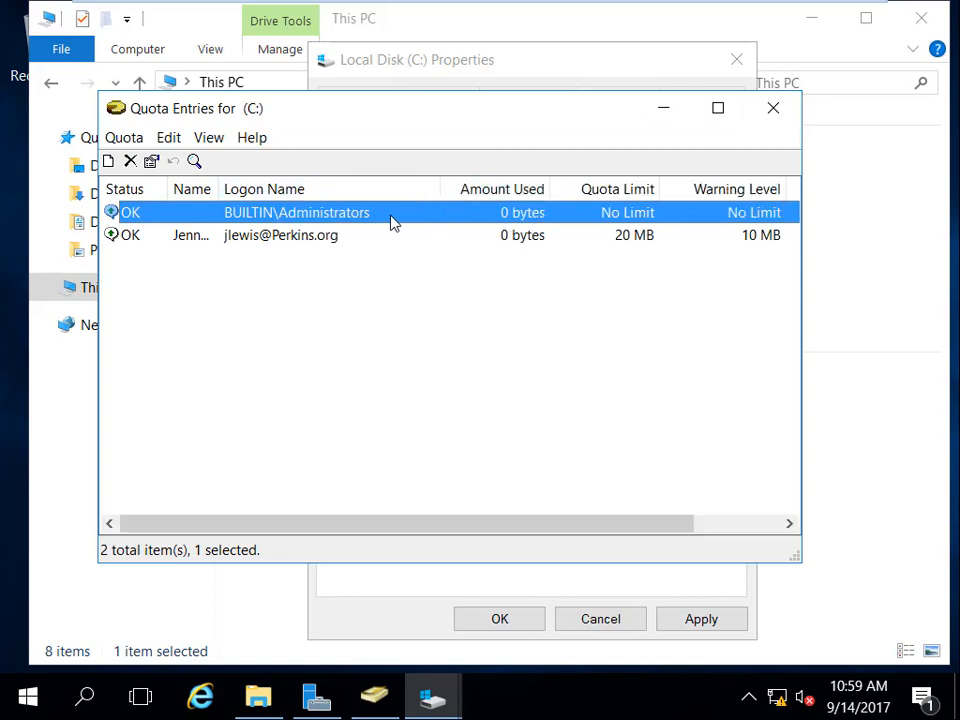
left_click(273, 240)
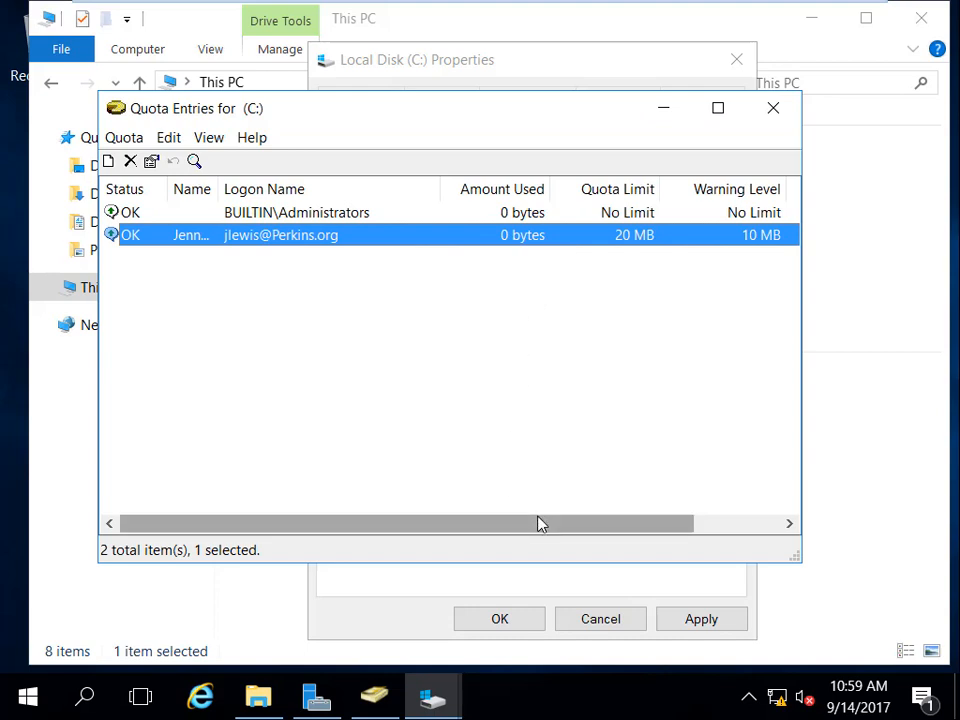
left_click_drag(537, 523, 553, 523)
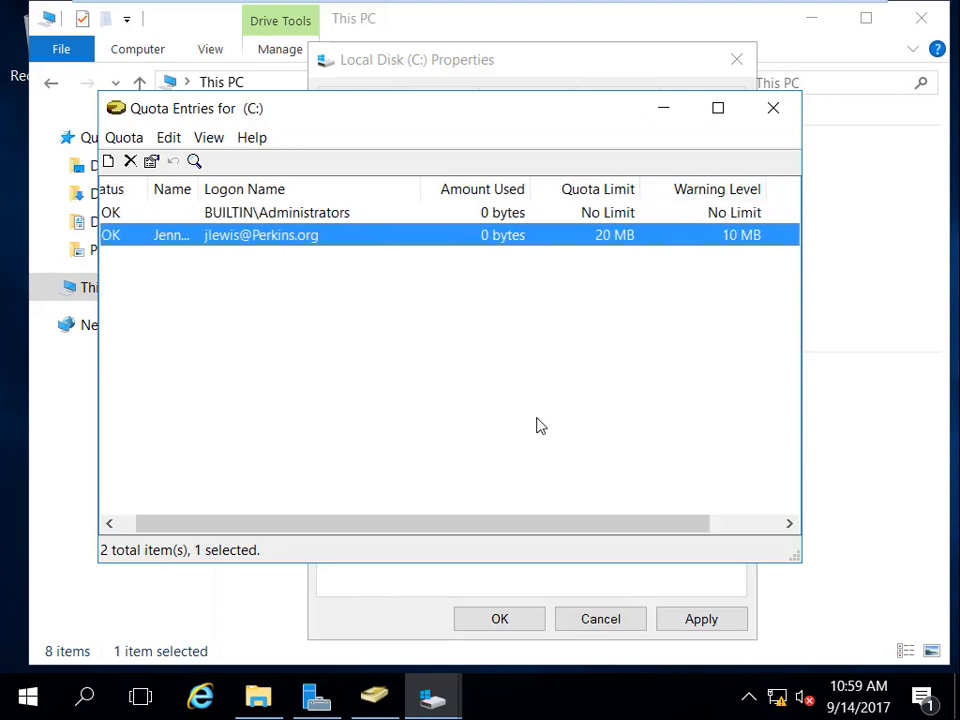
left_click(776, 112)
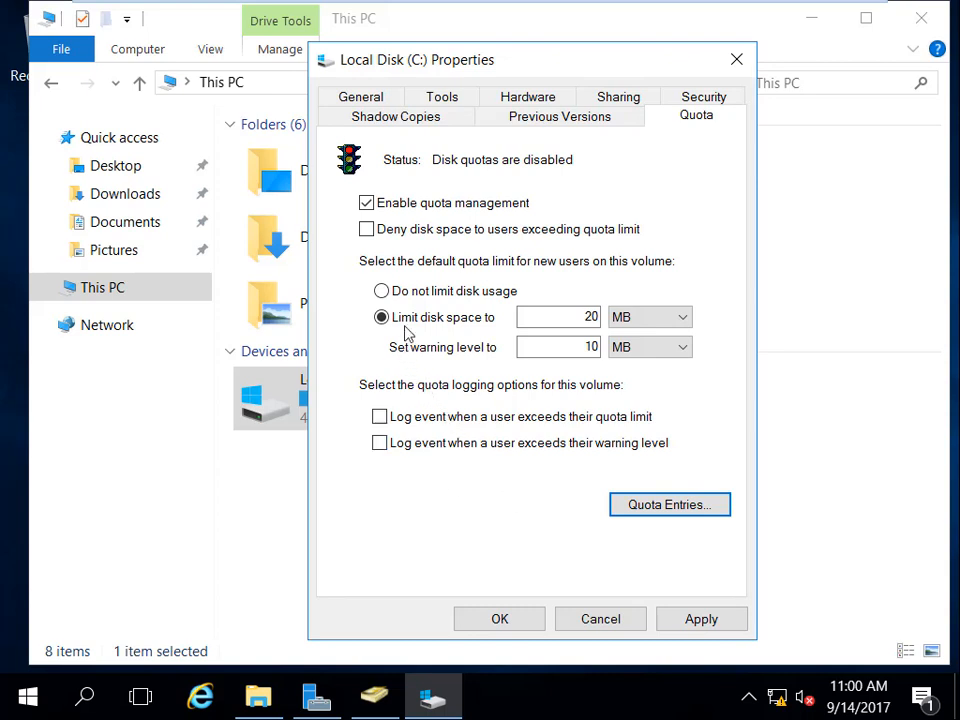
Deny disk space to users exceeding their quota, apply and confirm the quota system, and close C: properties
left_click(367, 230)
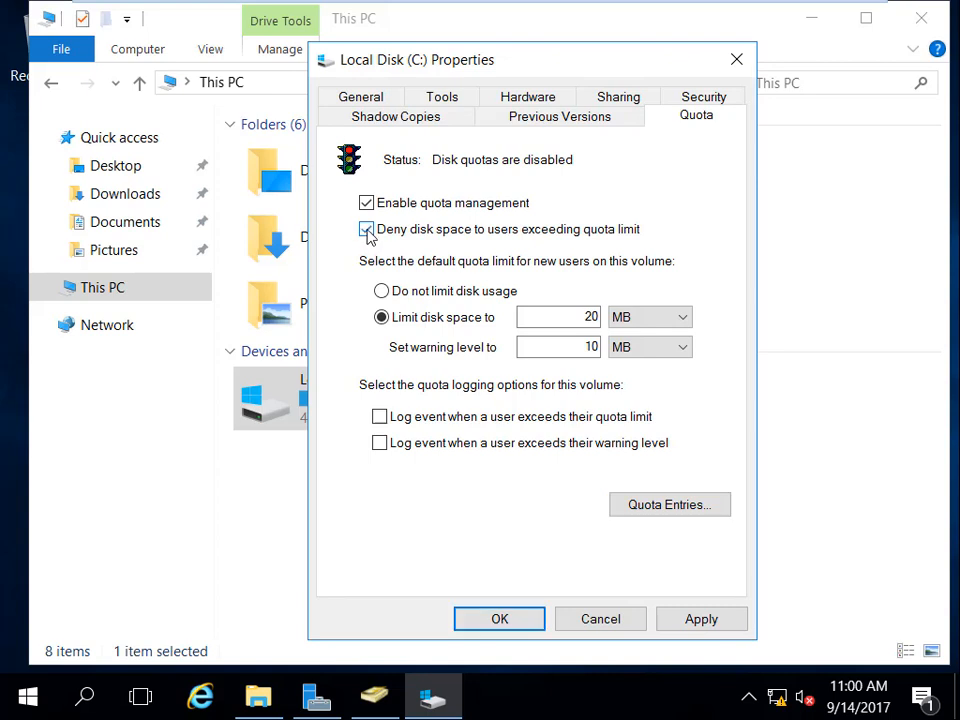
left_click(368, 230)
left_click(366, 228)
left_click(690, 620)
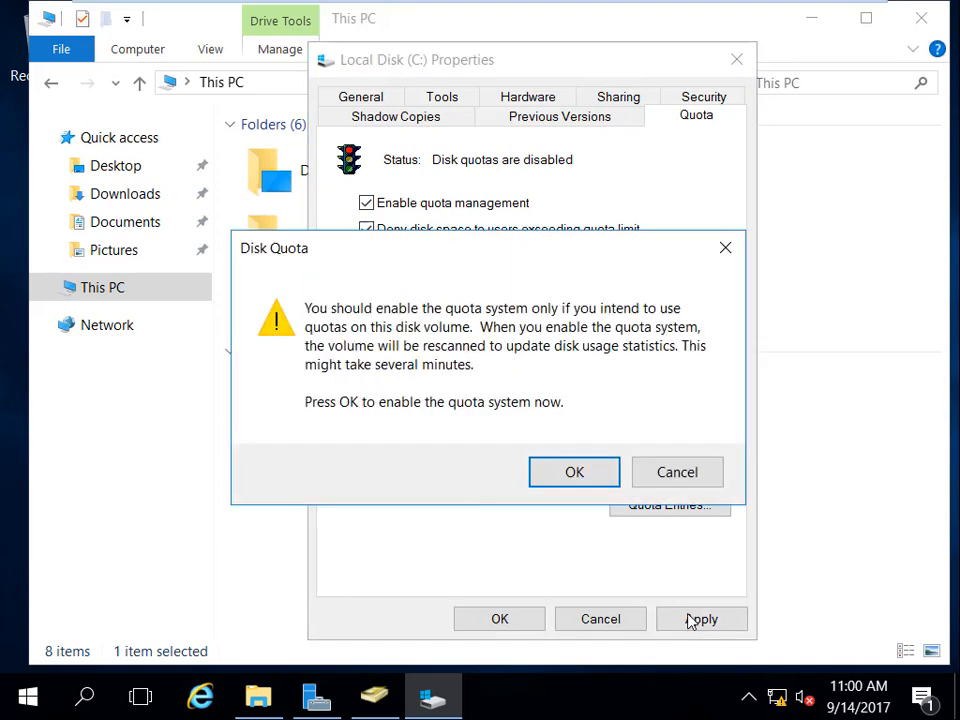
left_click(558, 480)
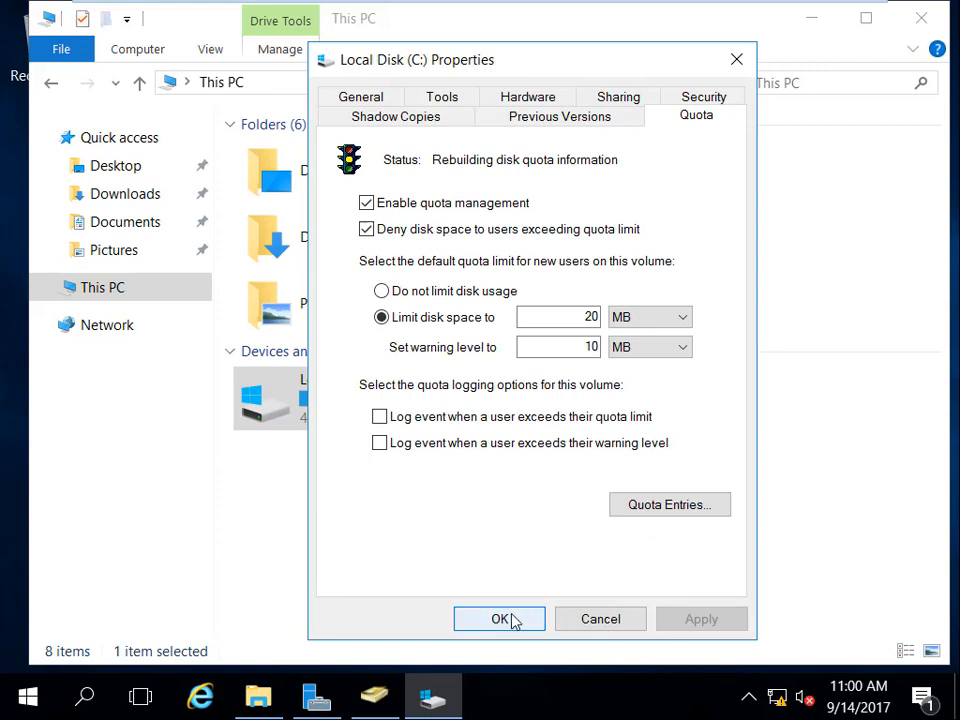
left_click(500, 619)
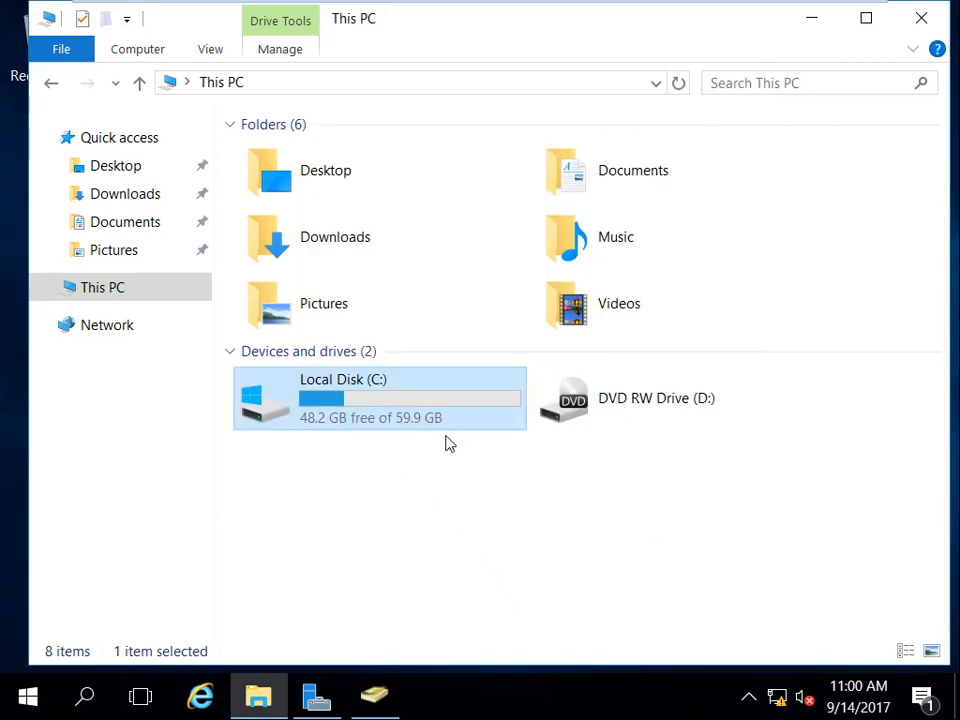